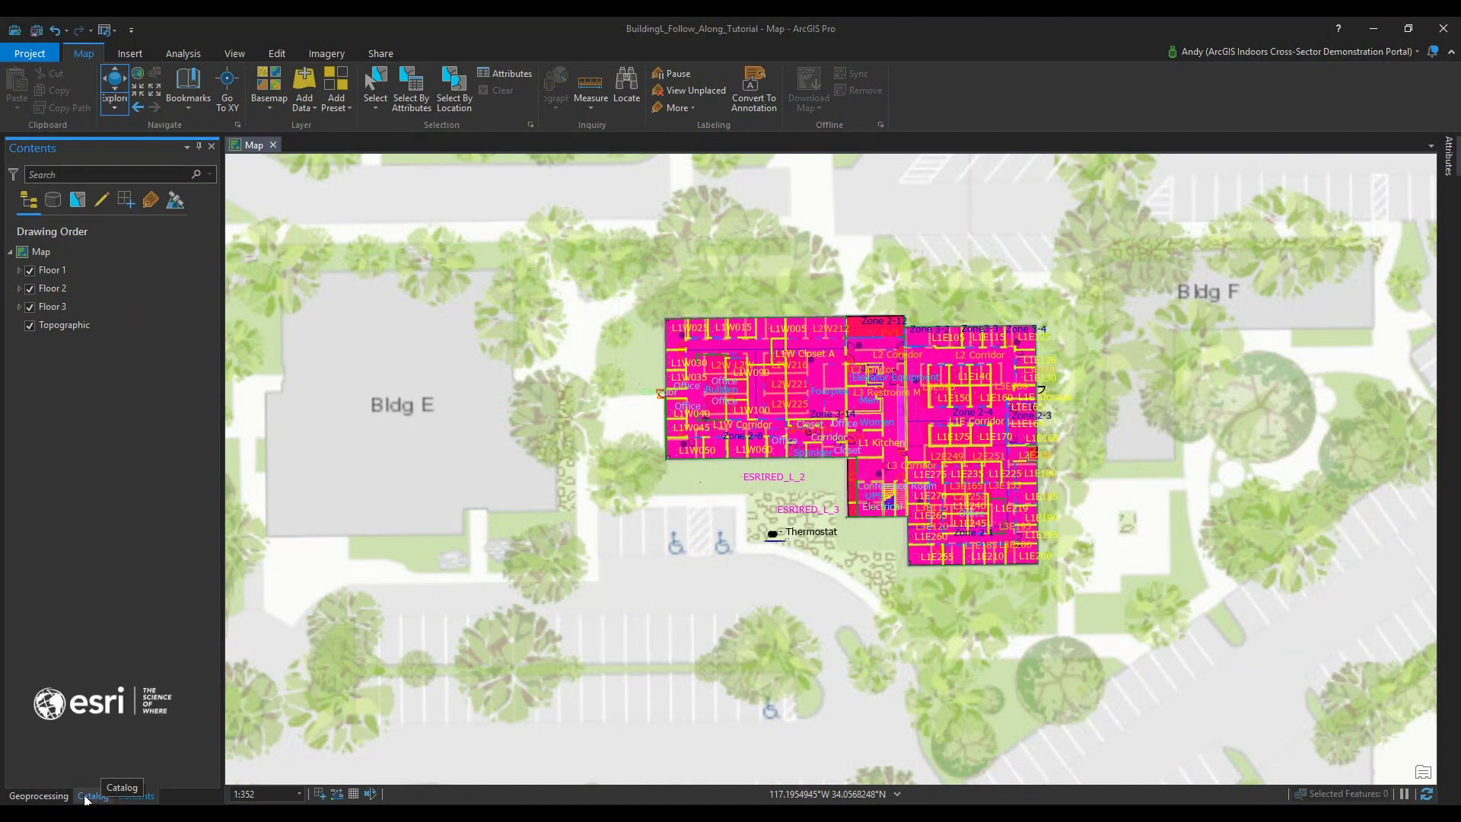
Step: Create a new file geodatabase named "Building L ArcGIS Indoors Information Model Geodatabase" in the BuildingL_Follow_Along_Tutorial folder
left_click(91, 796)
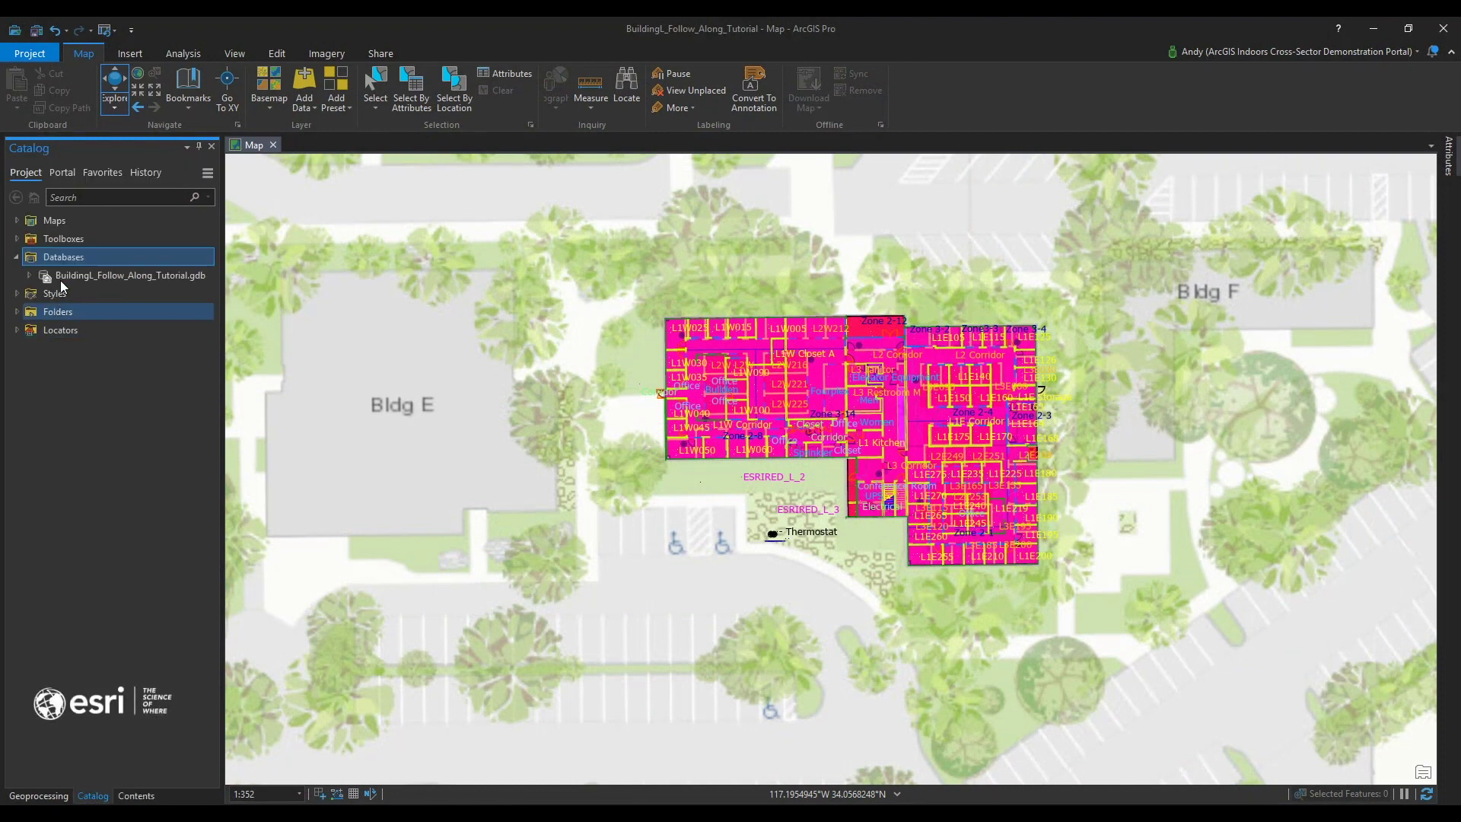
right_click(76, 257)
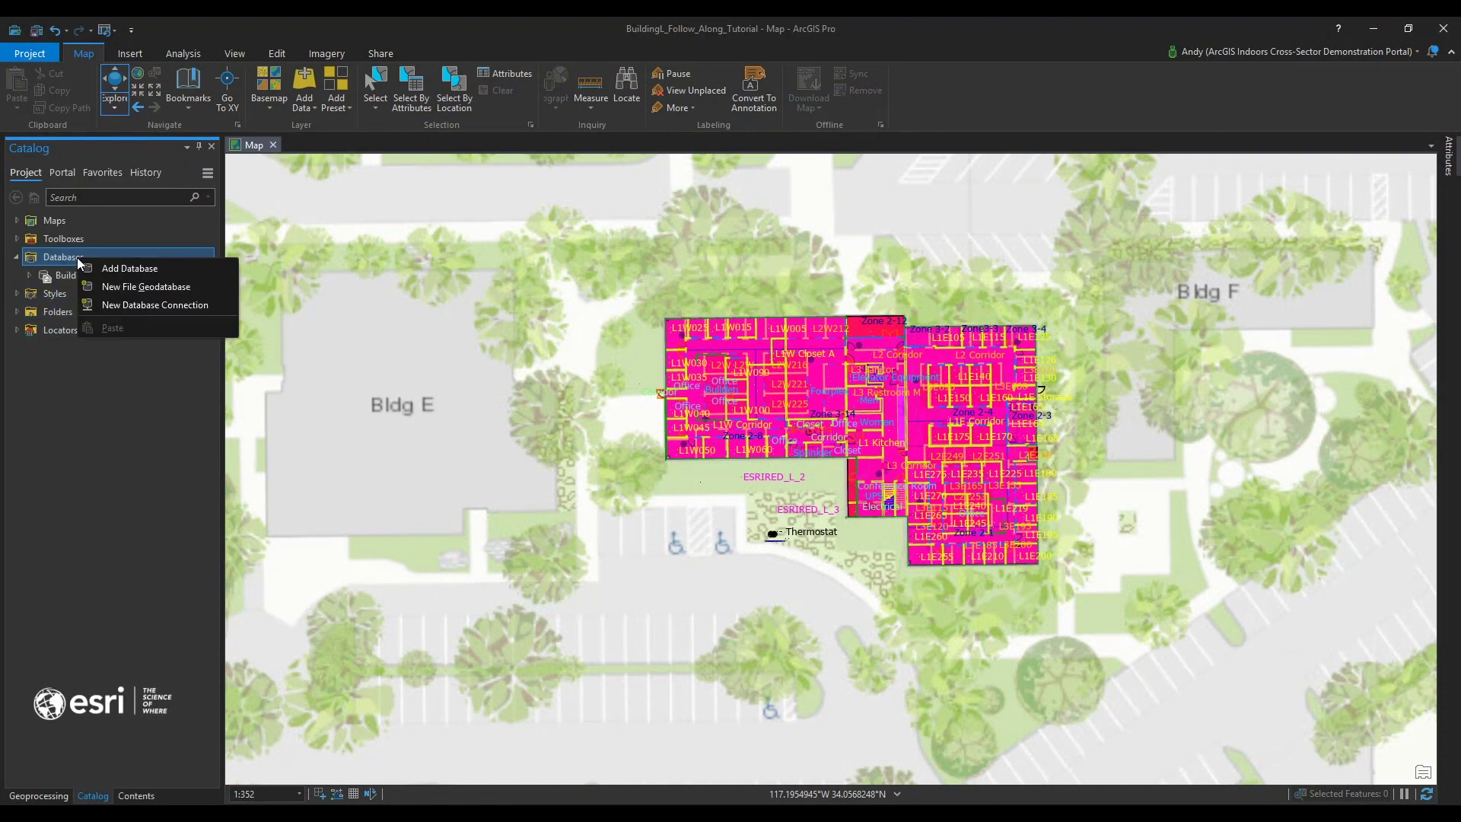
left_click(136, 287)
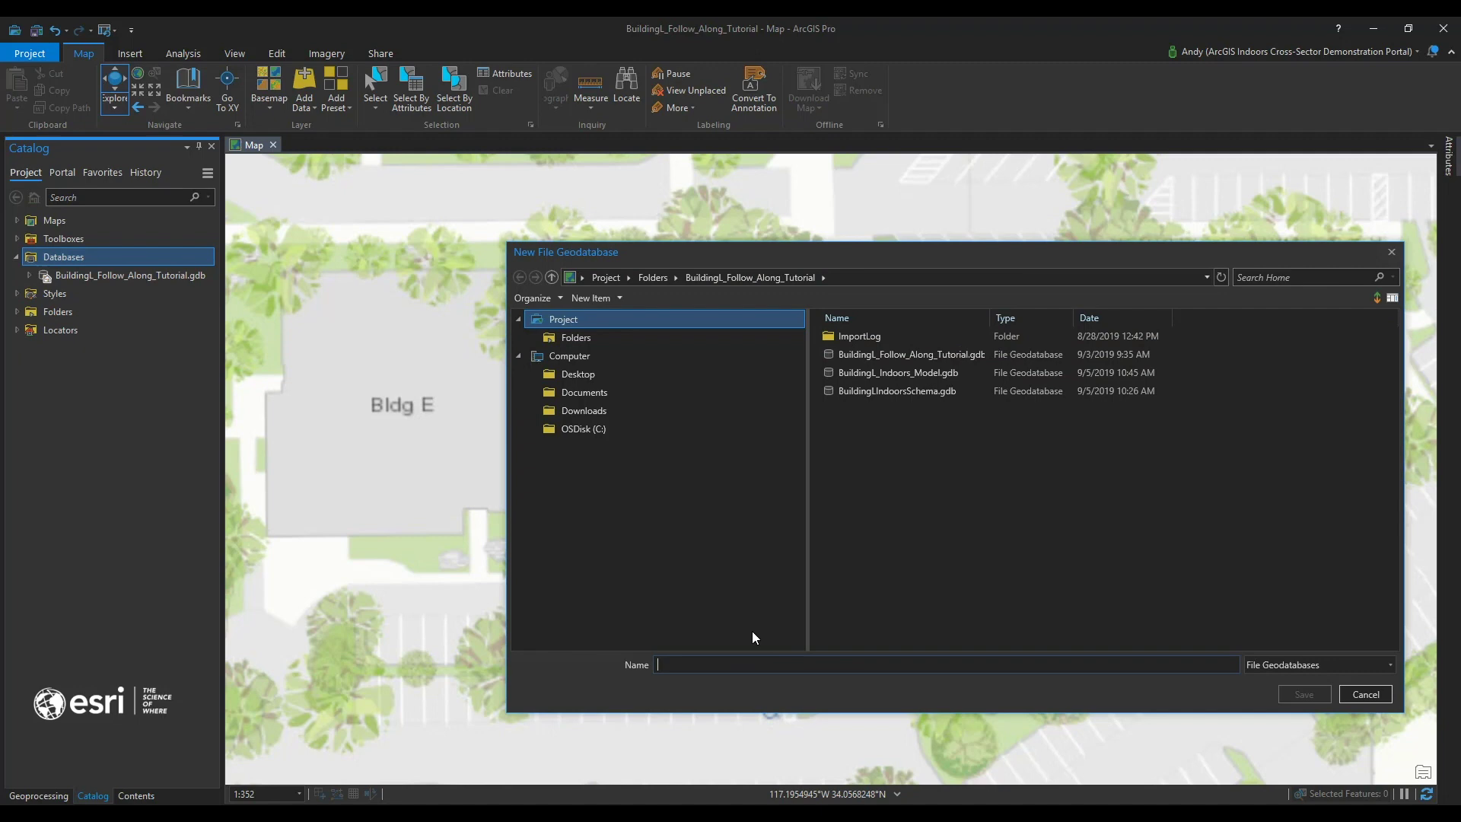
type("Builind")
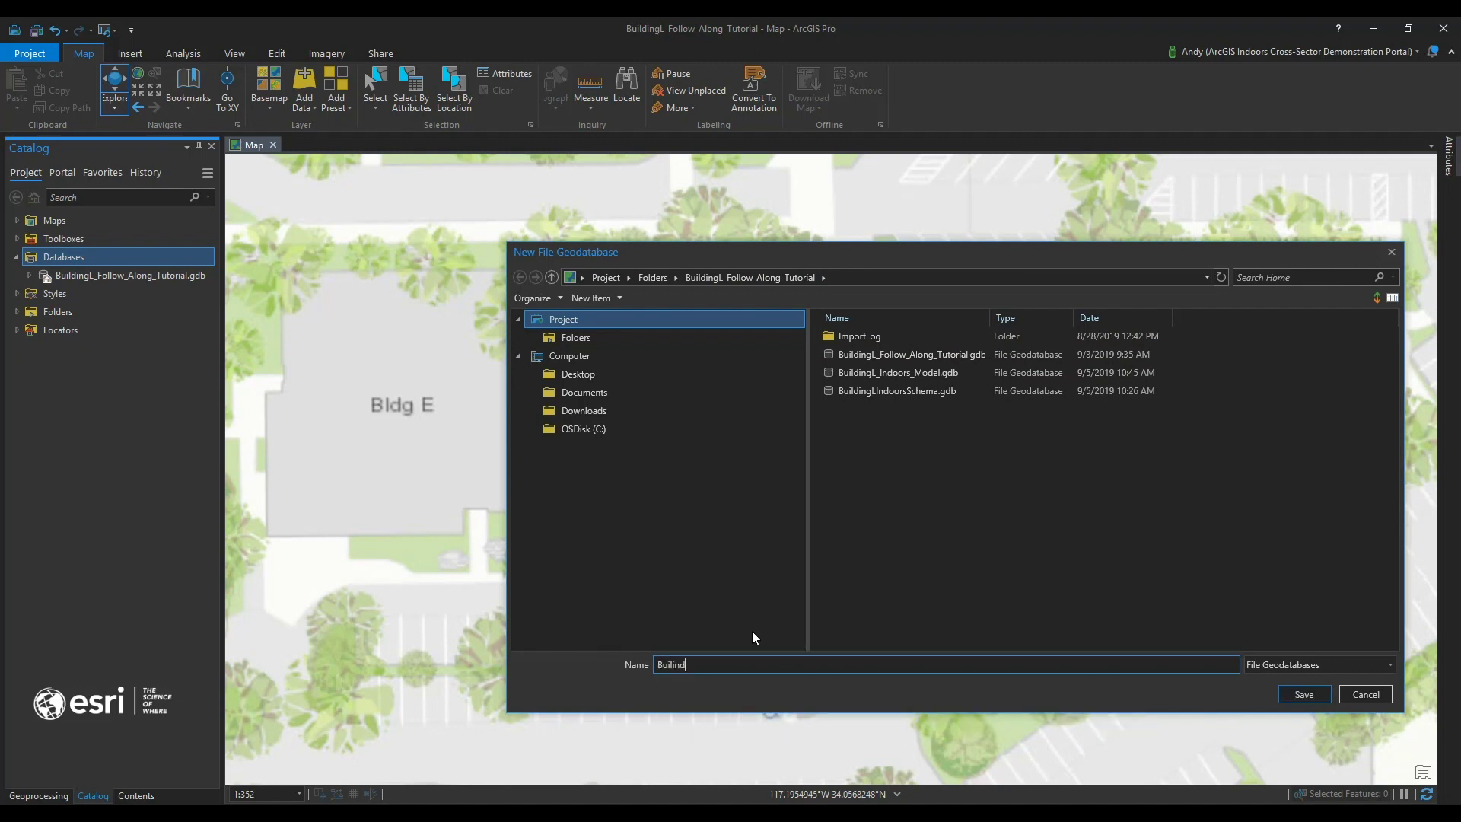
key("BackSpace")
key("BackSpace")
key("BackSpace")
type("ding ")
type("L")
type(" ArcGIS Indoors Informa")
type("tion Mod")
type("e")
type("l Geo")
type("data")
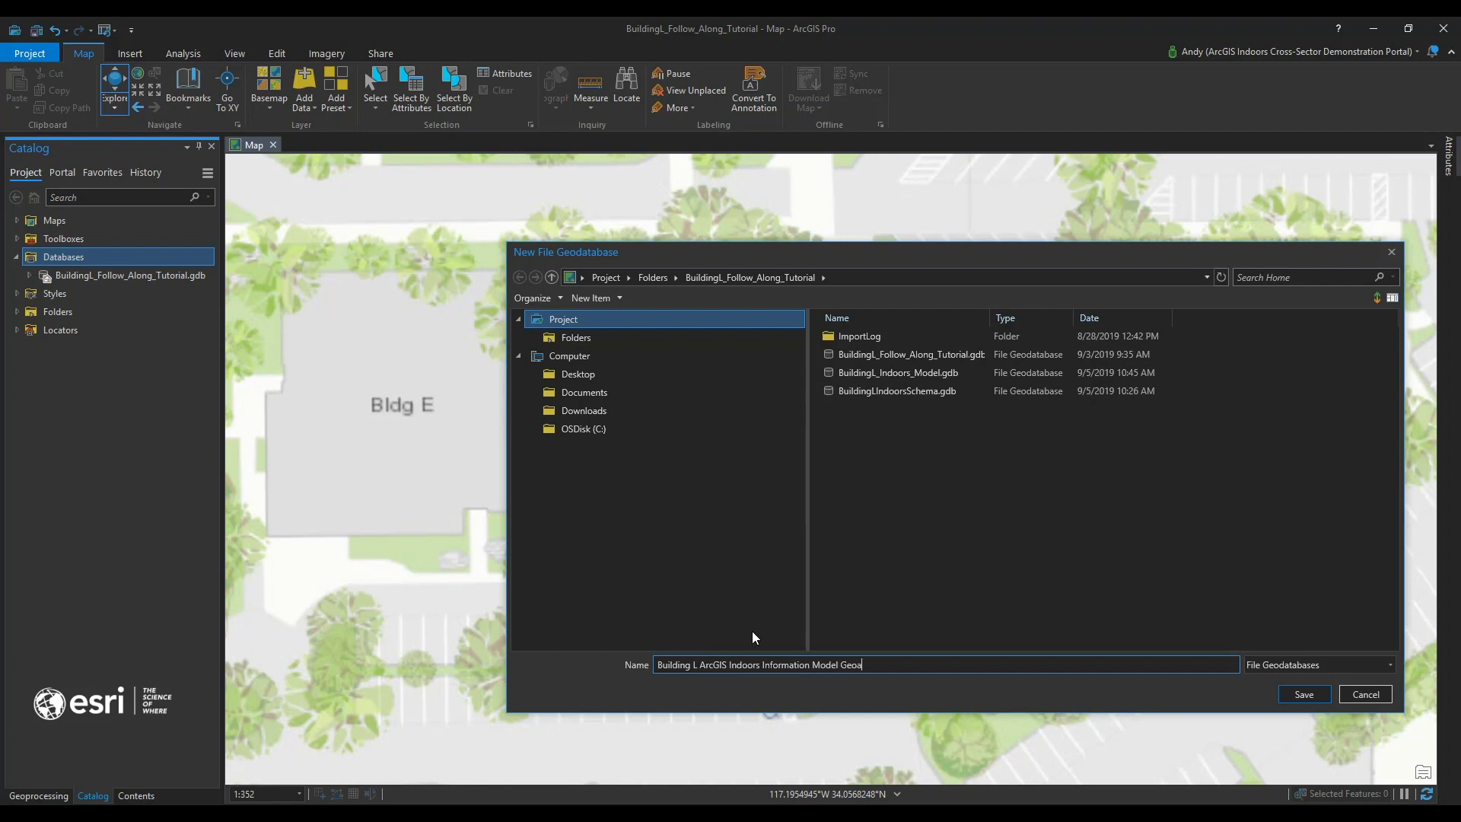
type("base")
key("Return")
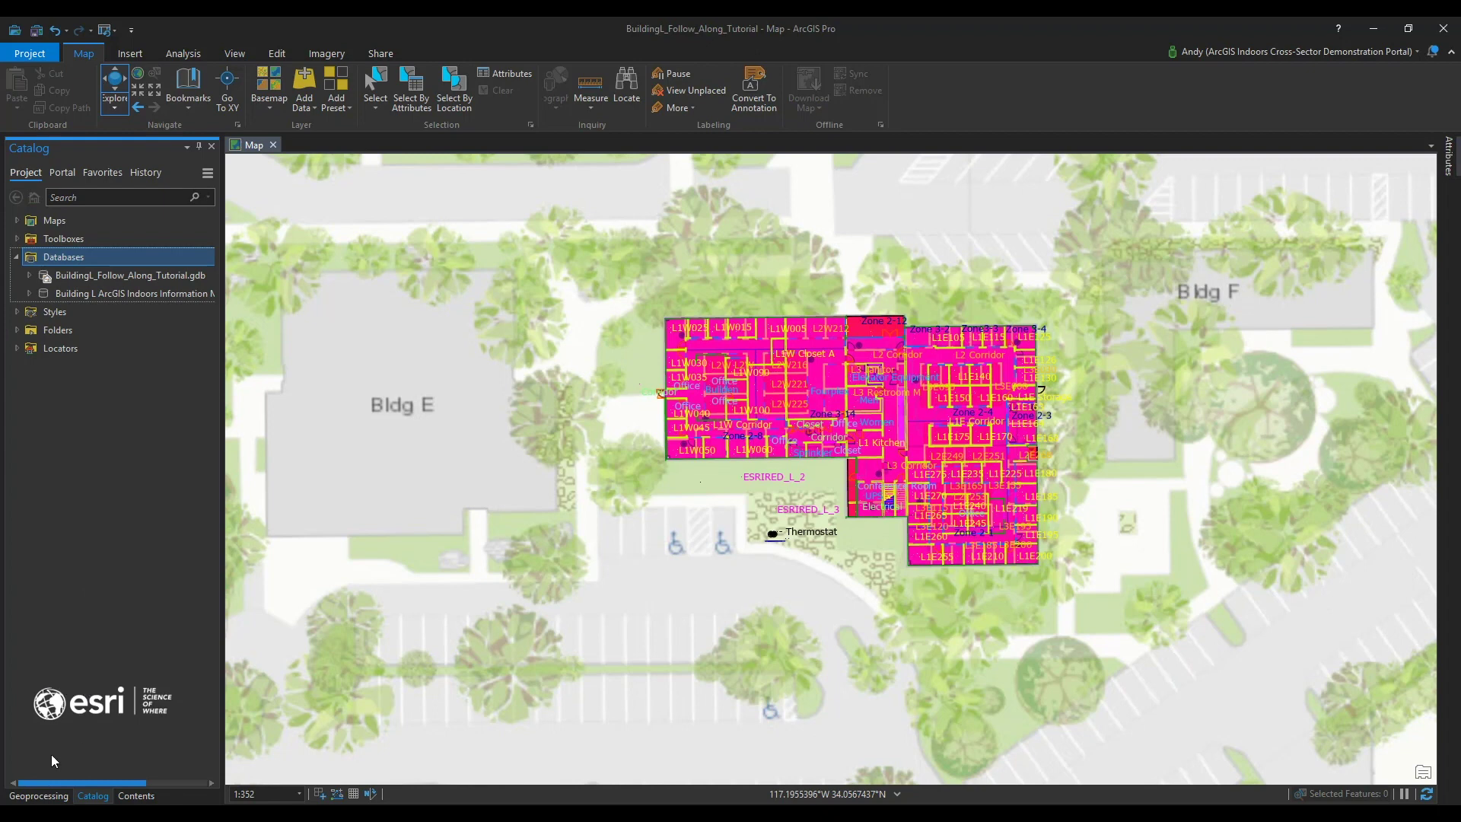
Step: Run Create Indoors Database on the Building L ArcGIS Indoors Information Model Geodatabase with Create Network Features and Drop Existing Indoors Database enabled, and expand the geodatabase
left_click(44, 795)
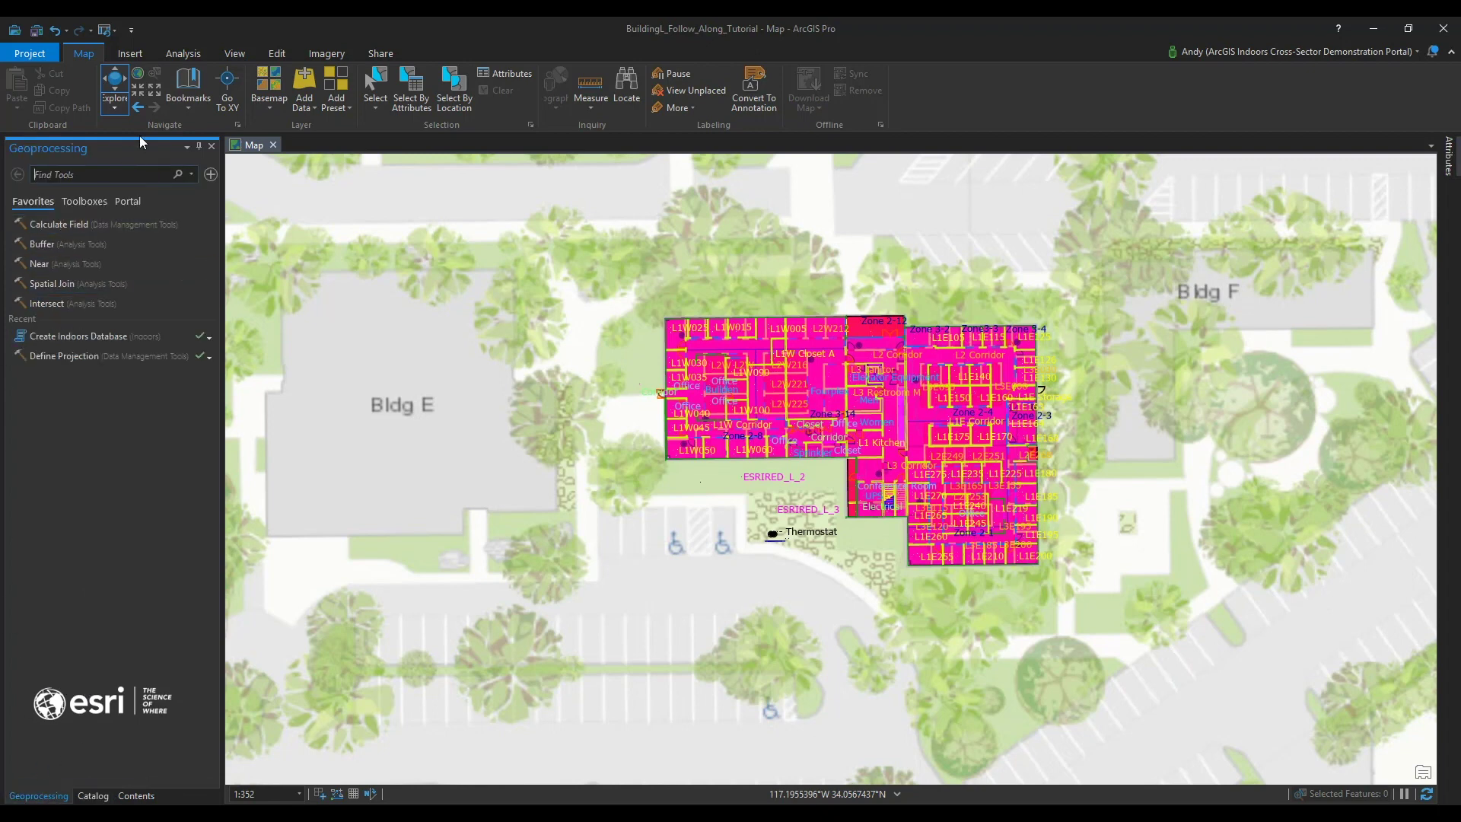
type("create ")
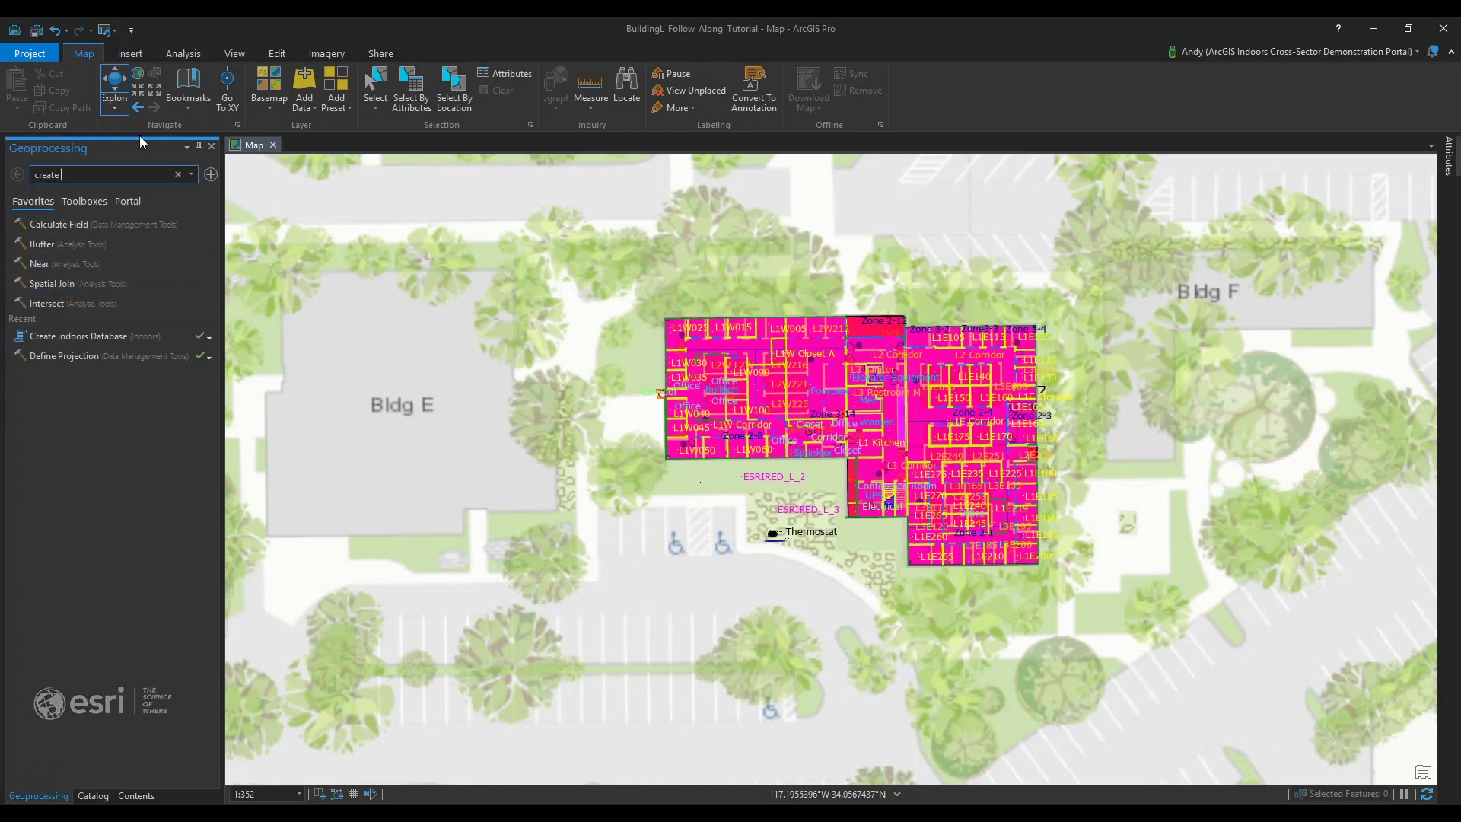
type("indoors ")
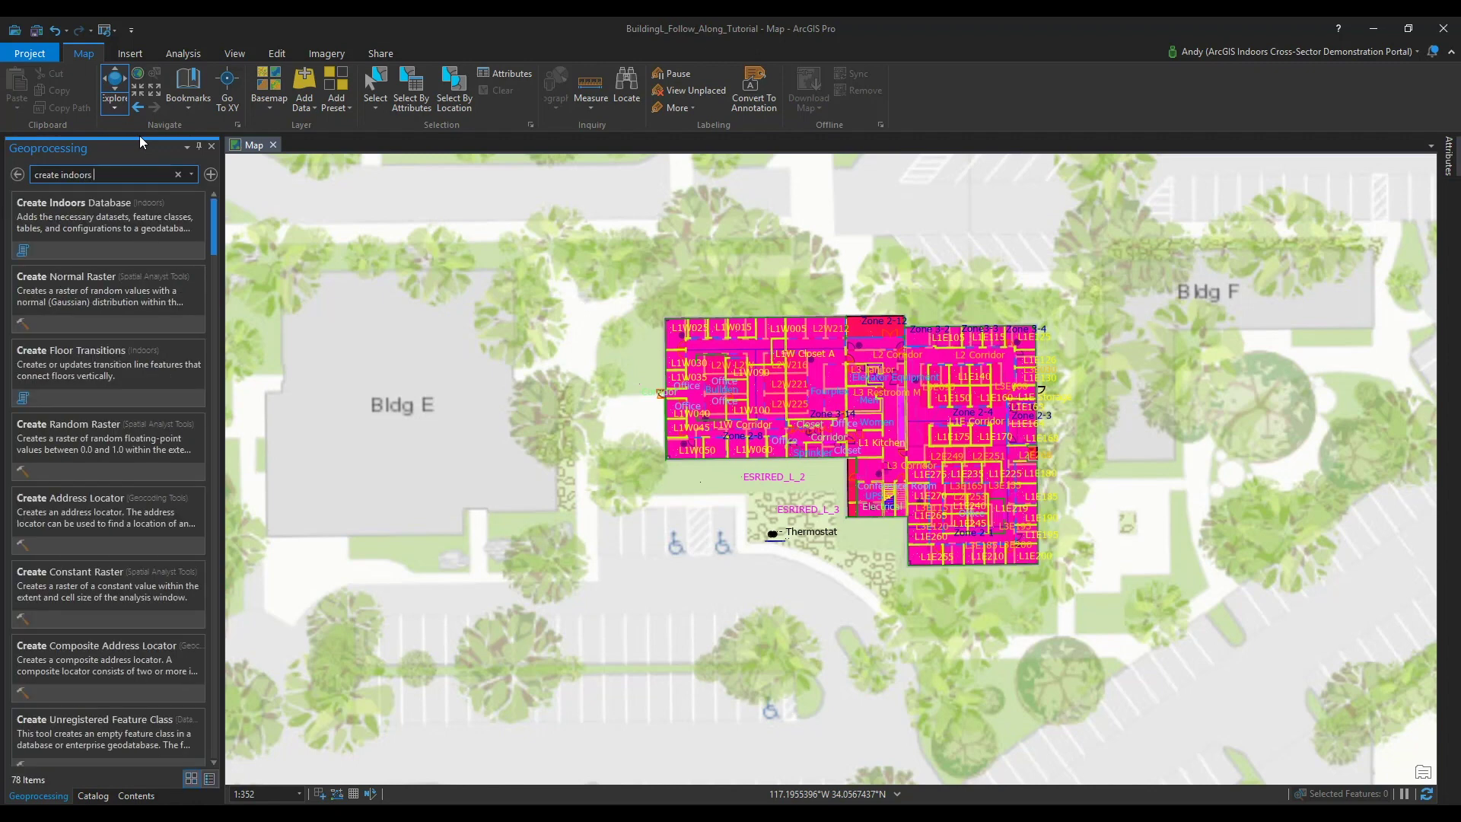
type("database")
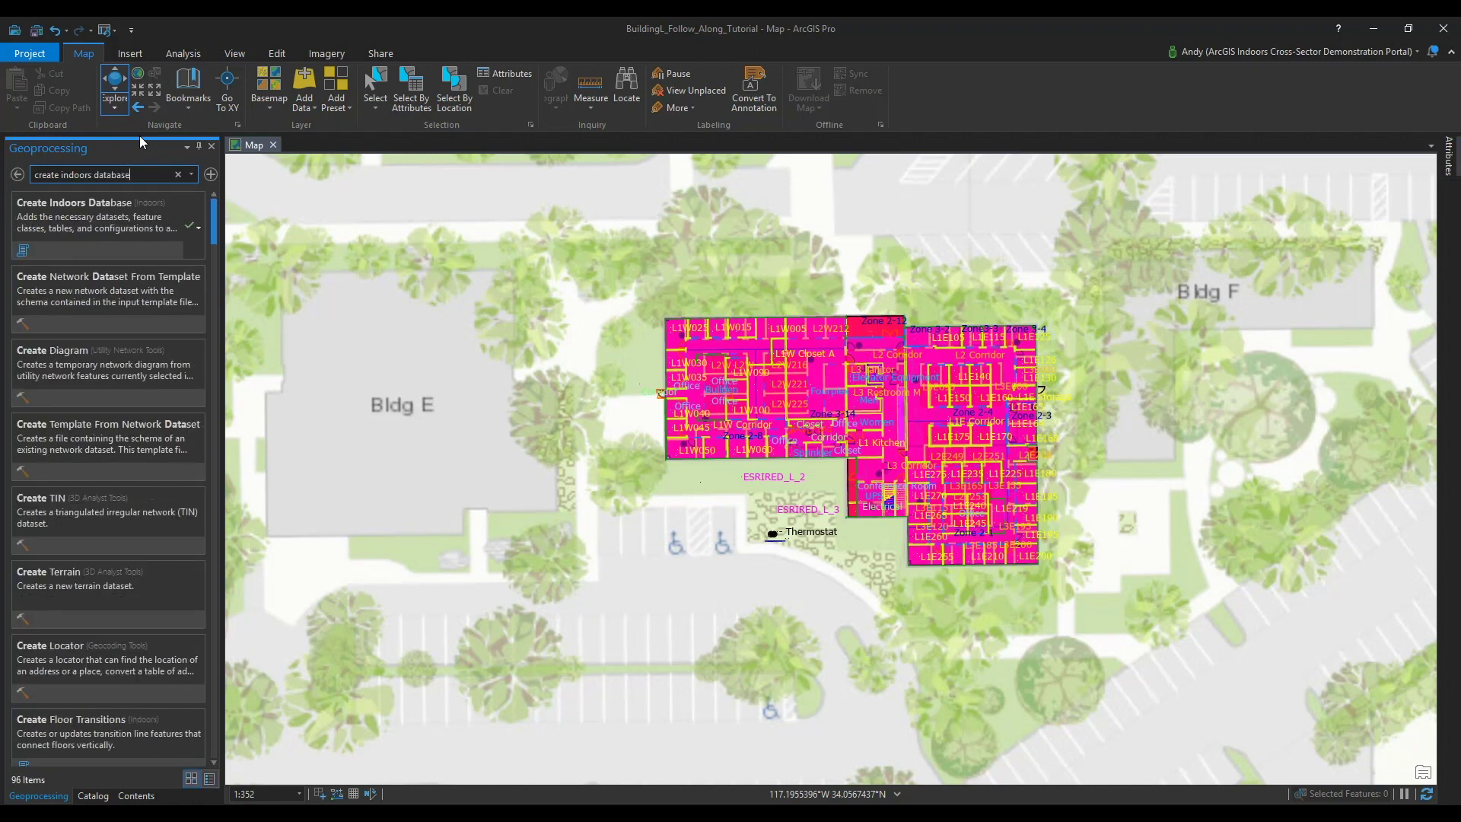
key("Return")
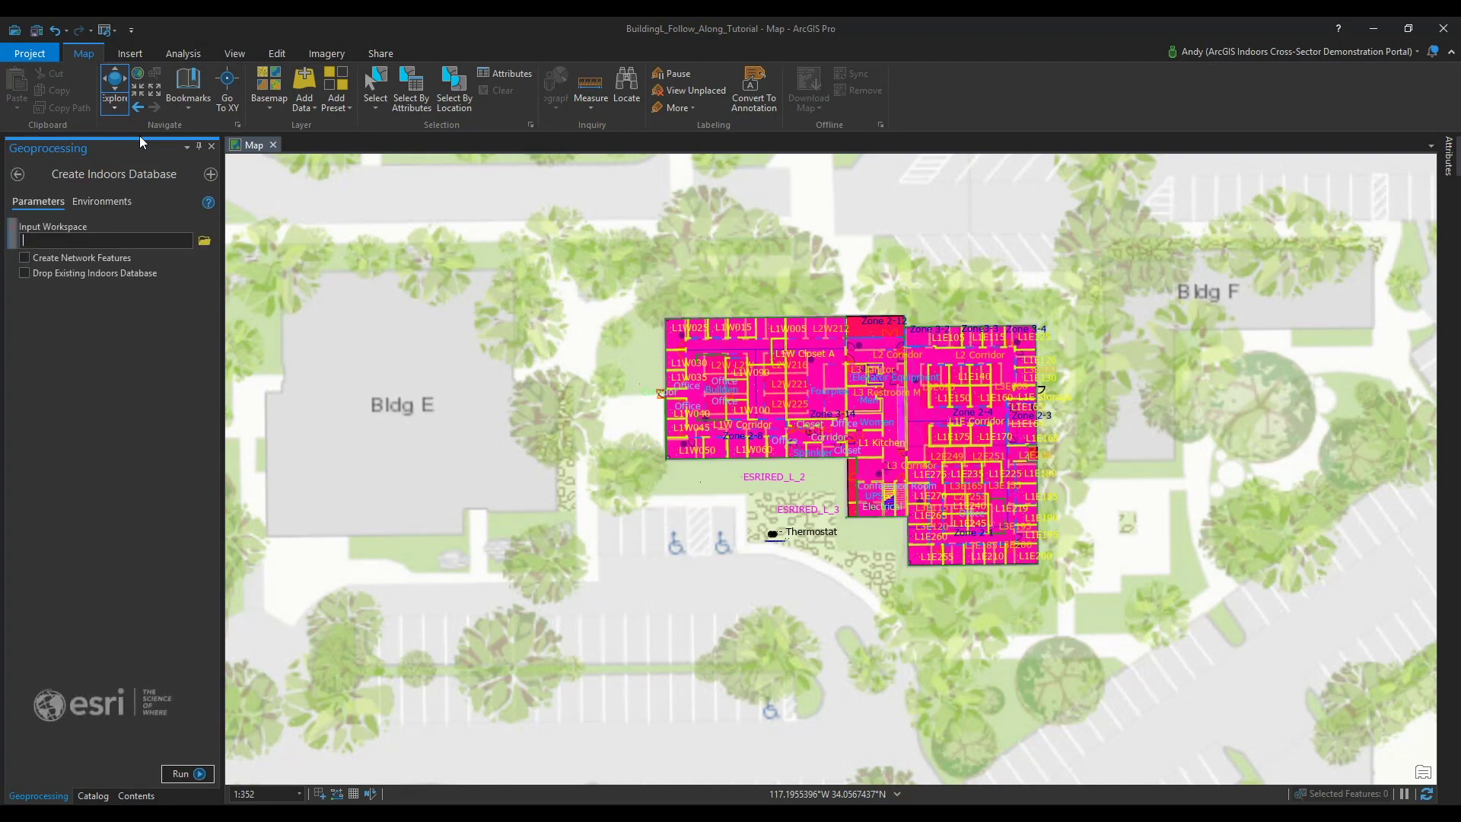
left_click(204, 240)
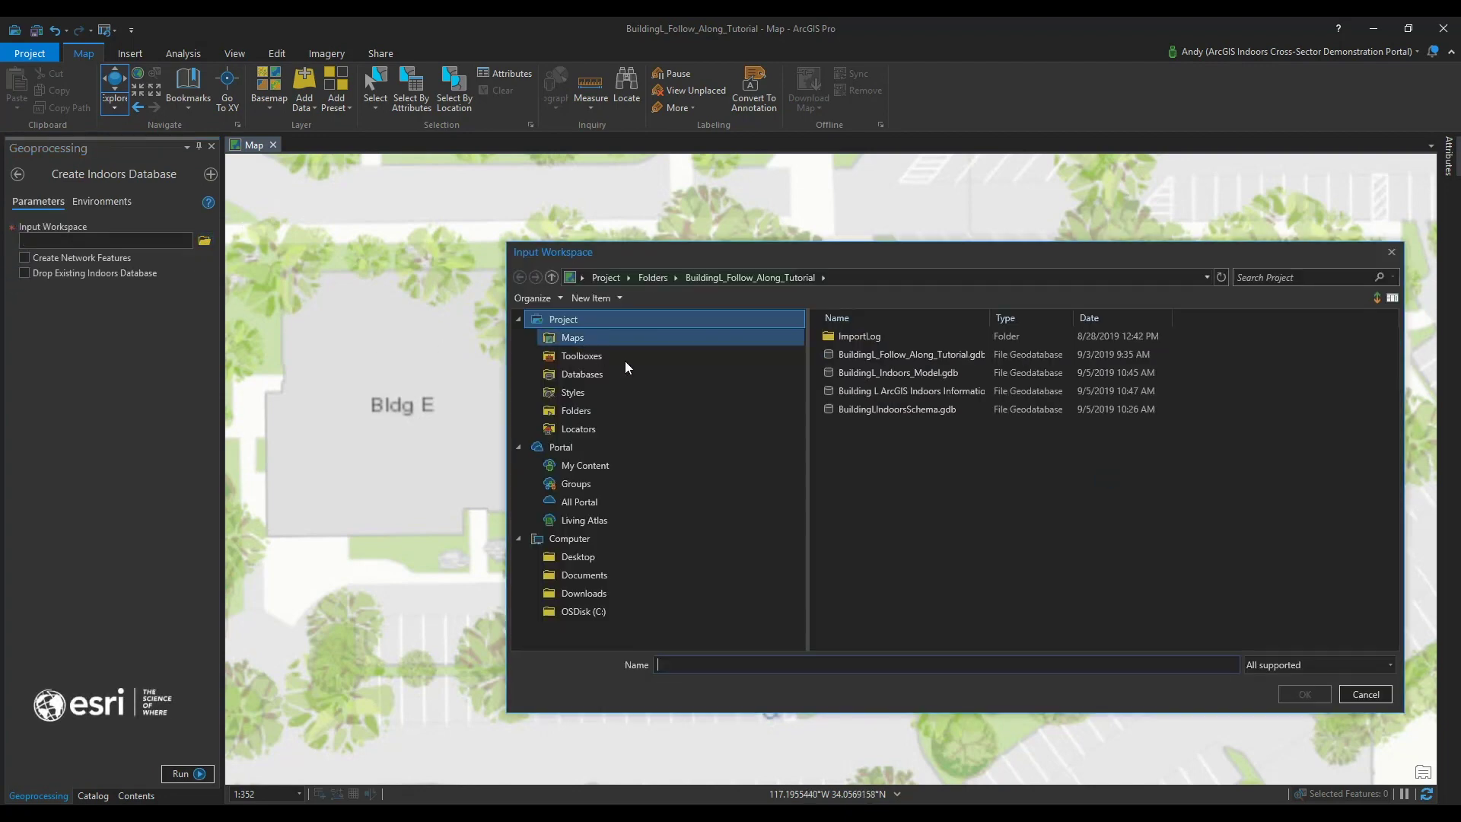
left_click(864, 391)
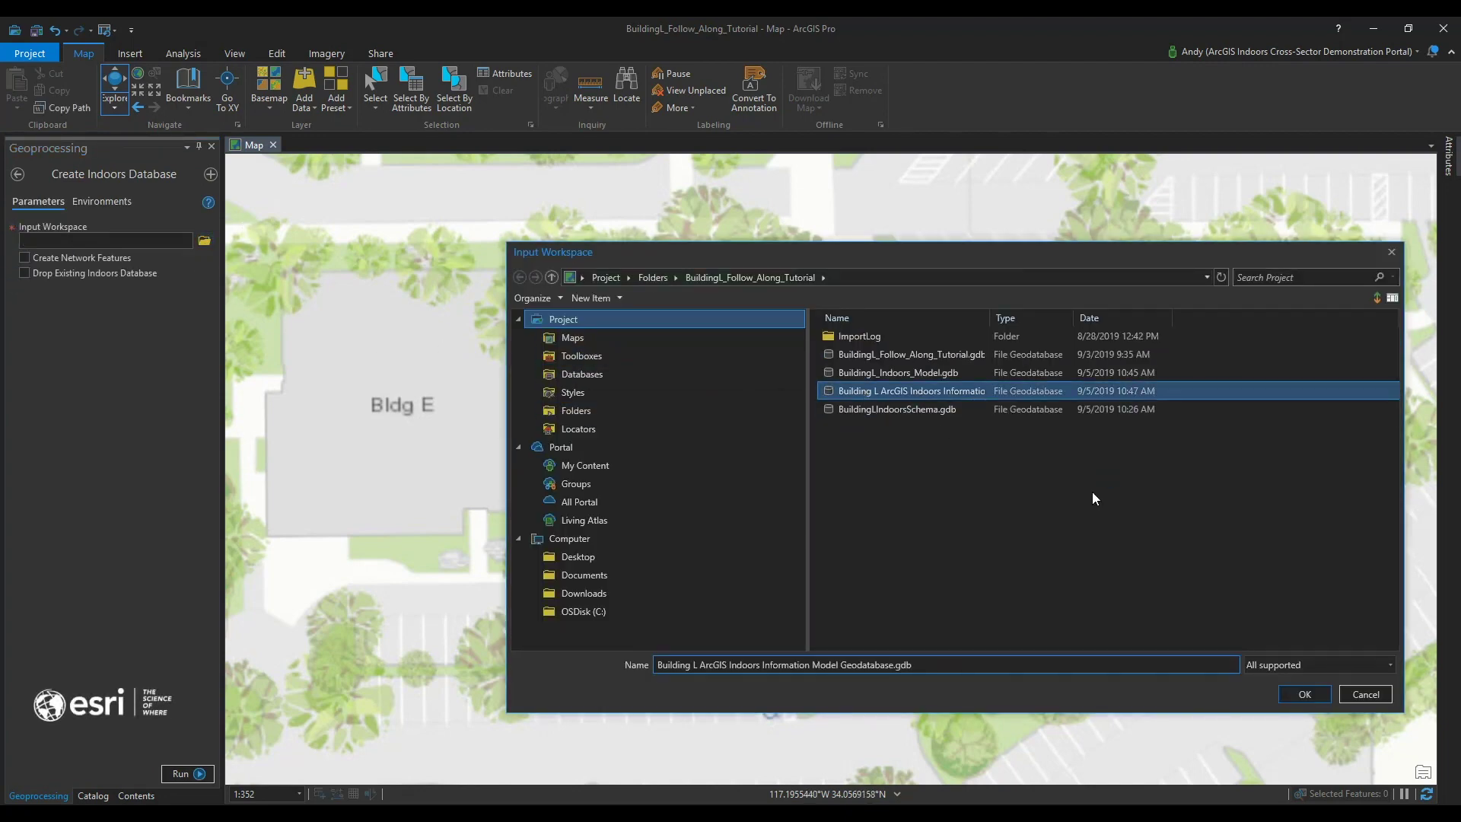
left_click(1303, 695)
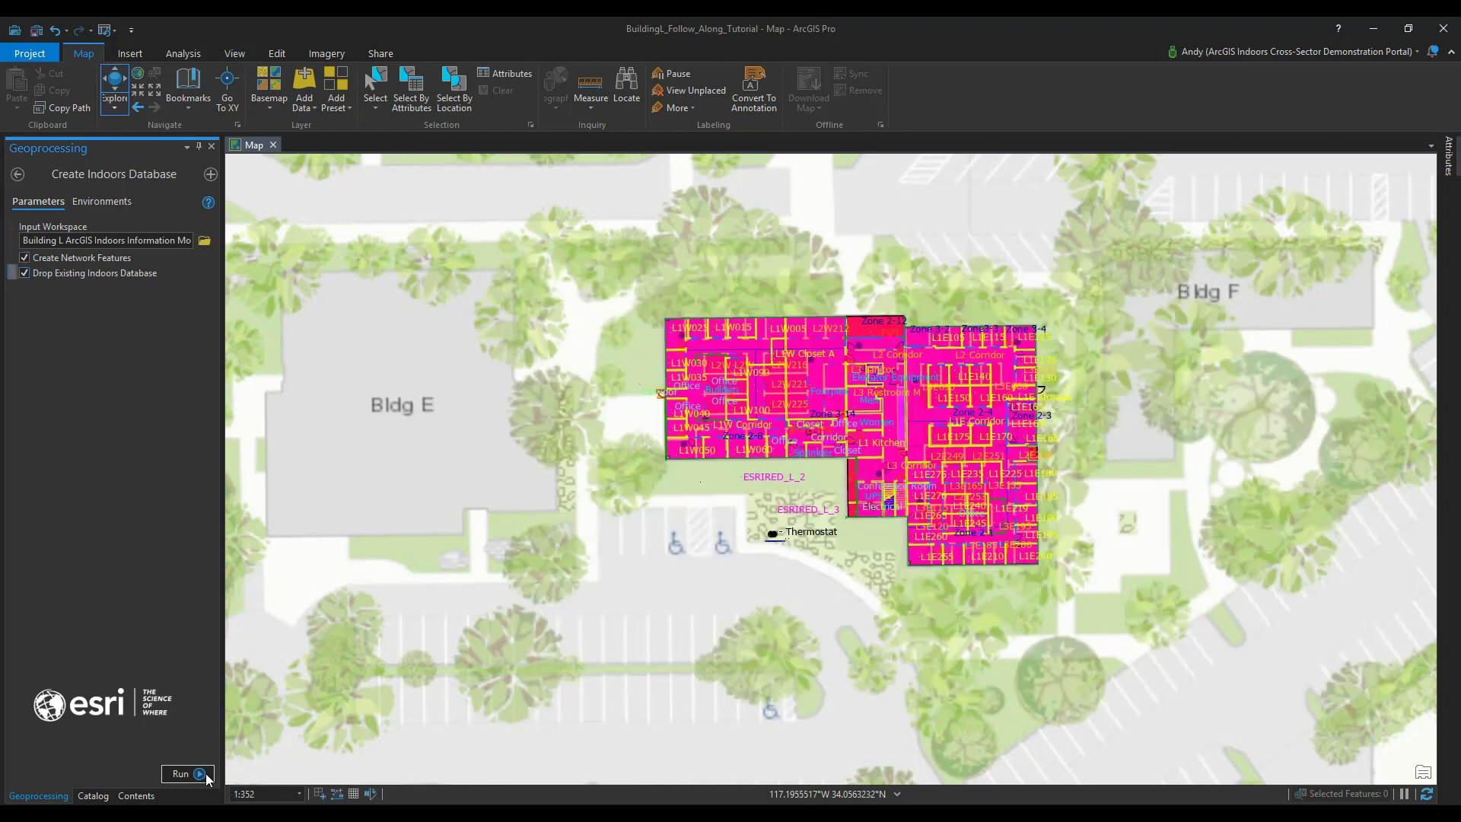
left_click(184, 771)
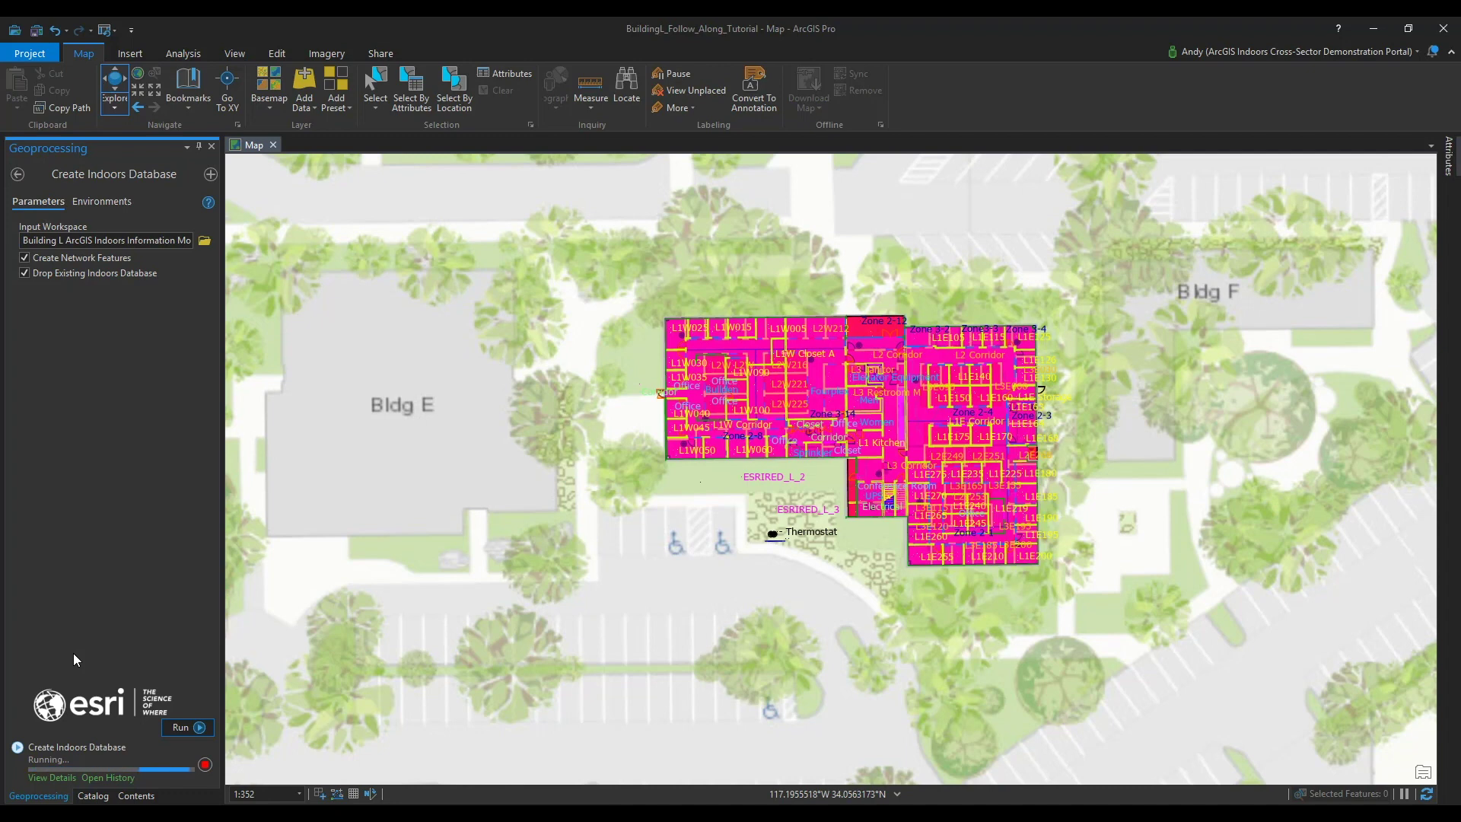
left_click(103, 793)
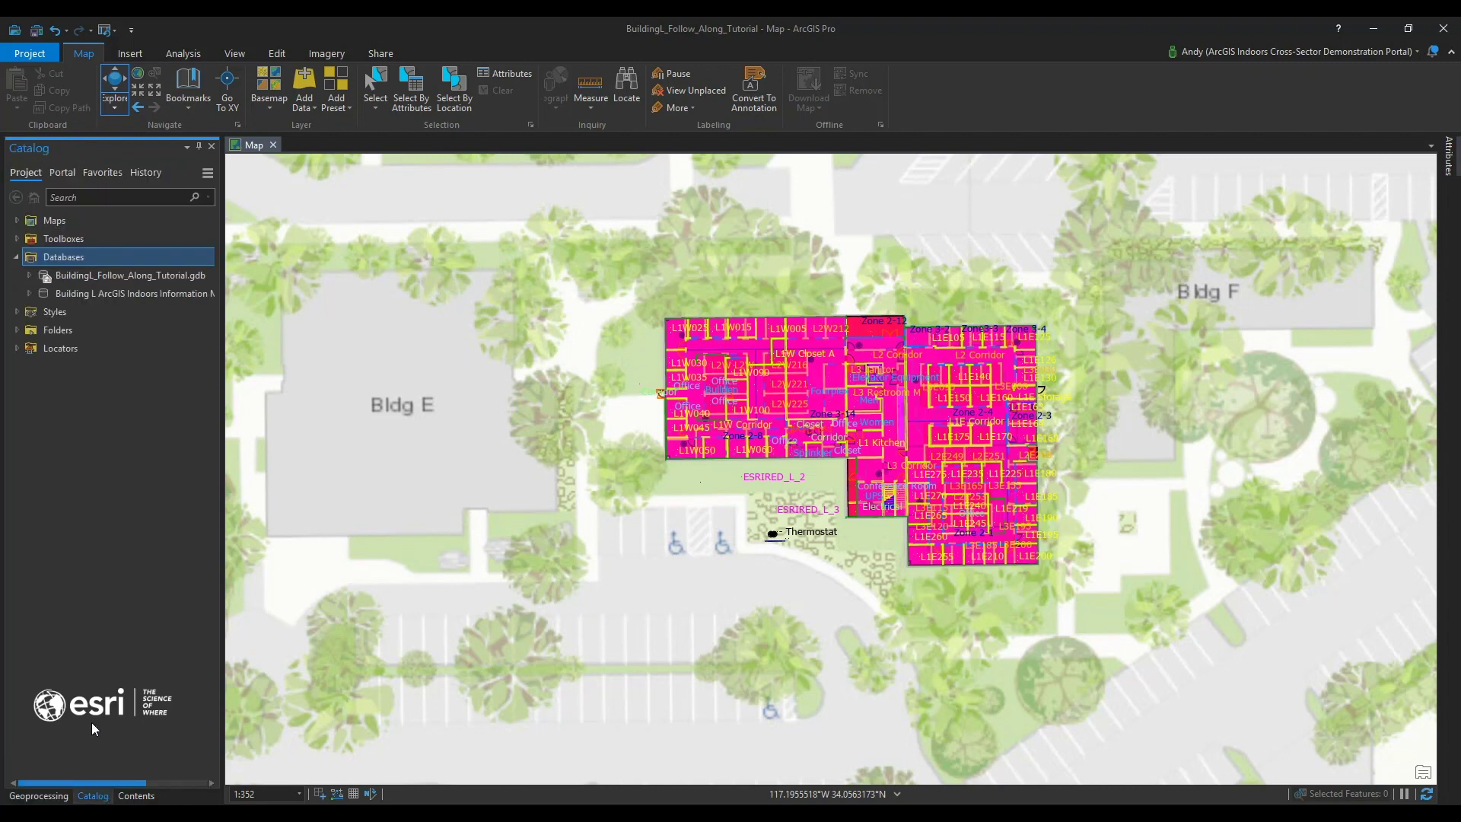
left_click(29, 294)
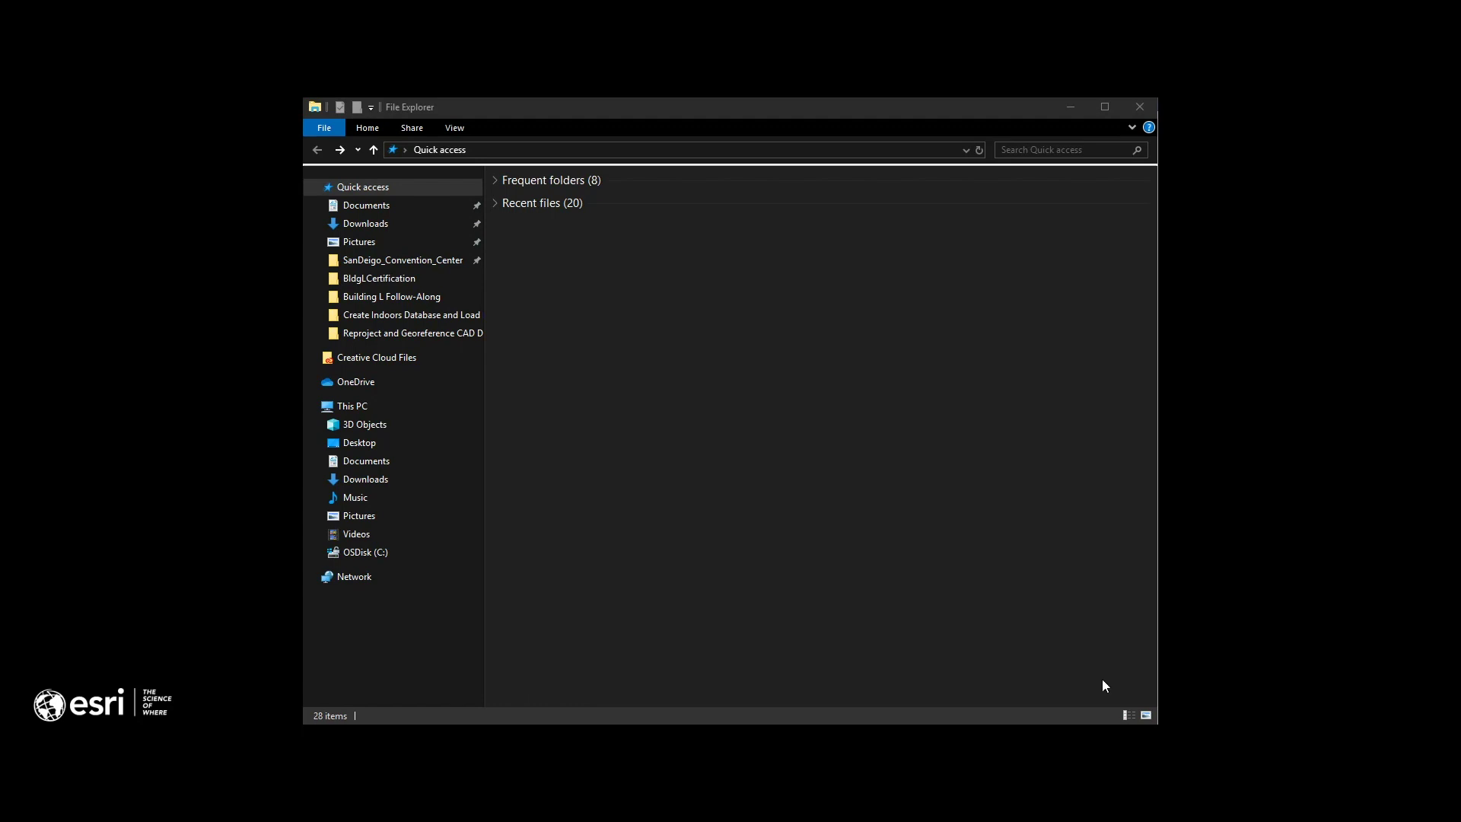
Step: In File Explorer, browse to C:\ProgramData\Esri\Indoors\Product Files\2.4\MappingFile and select the Config_CAD_Indoors_Template workbook
left_click(380, 555)
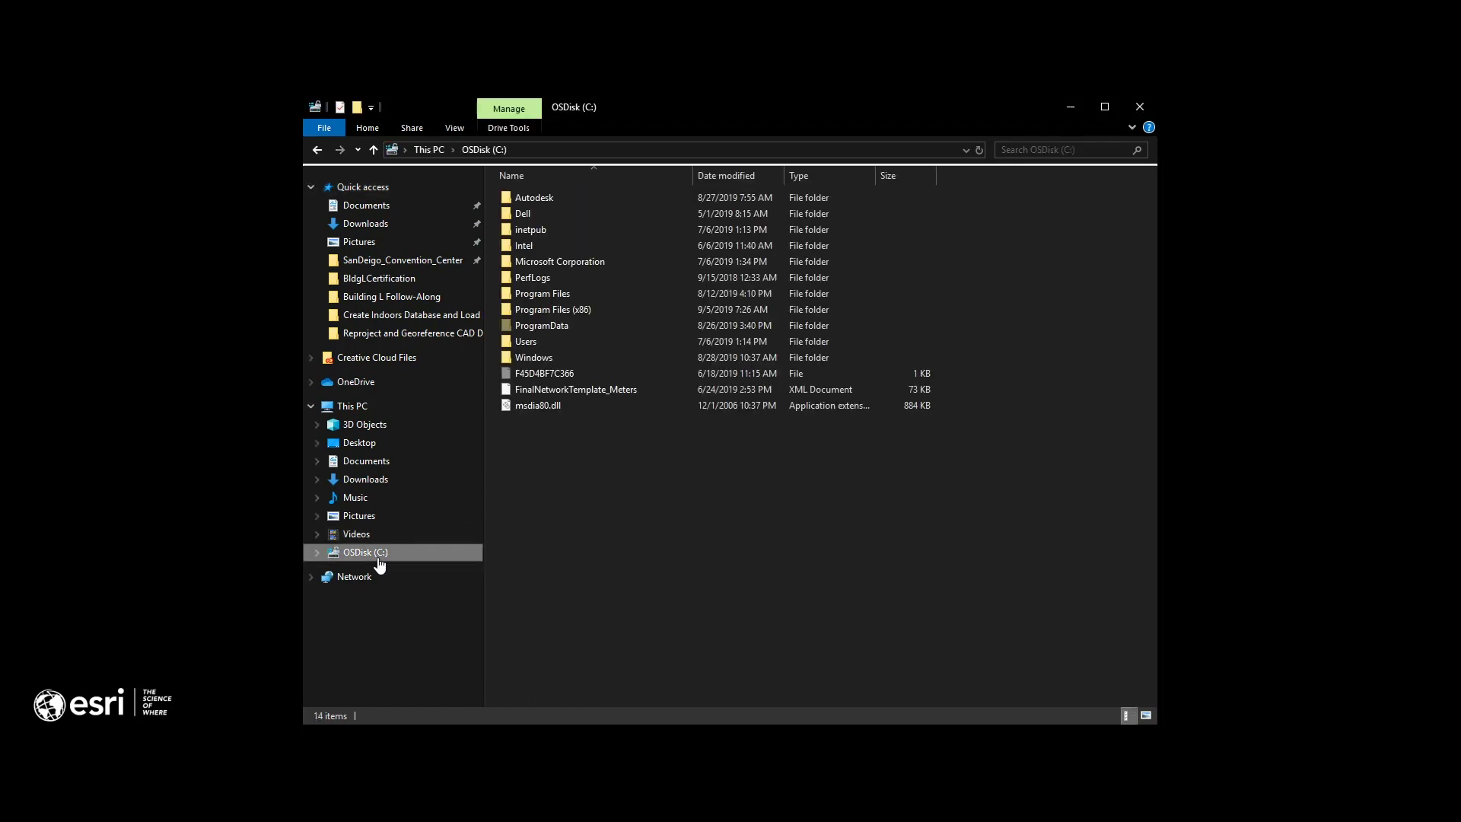
double_click(639, 328)
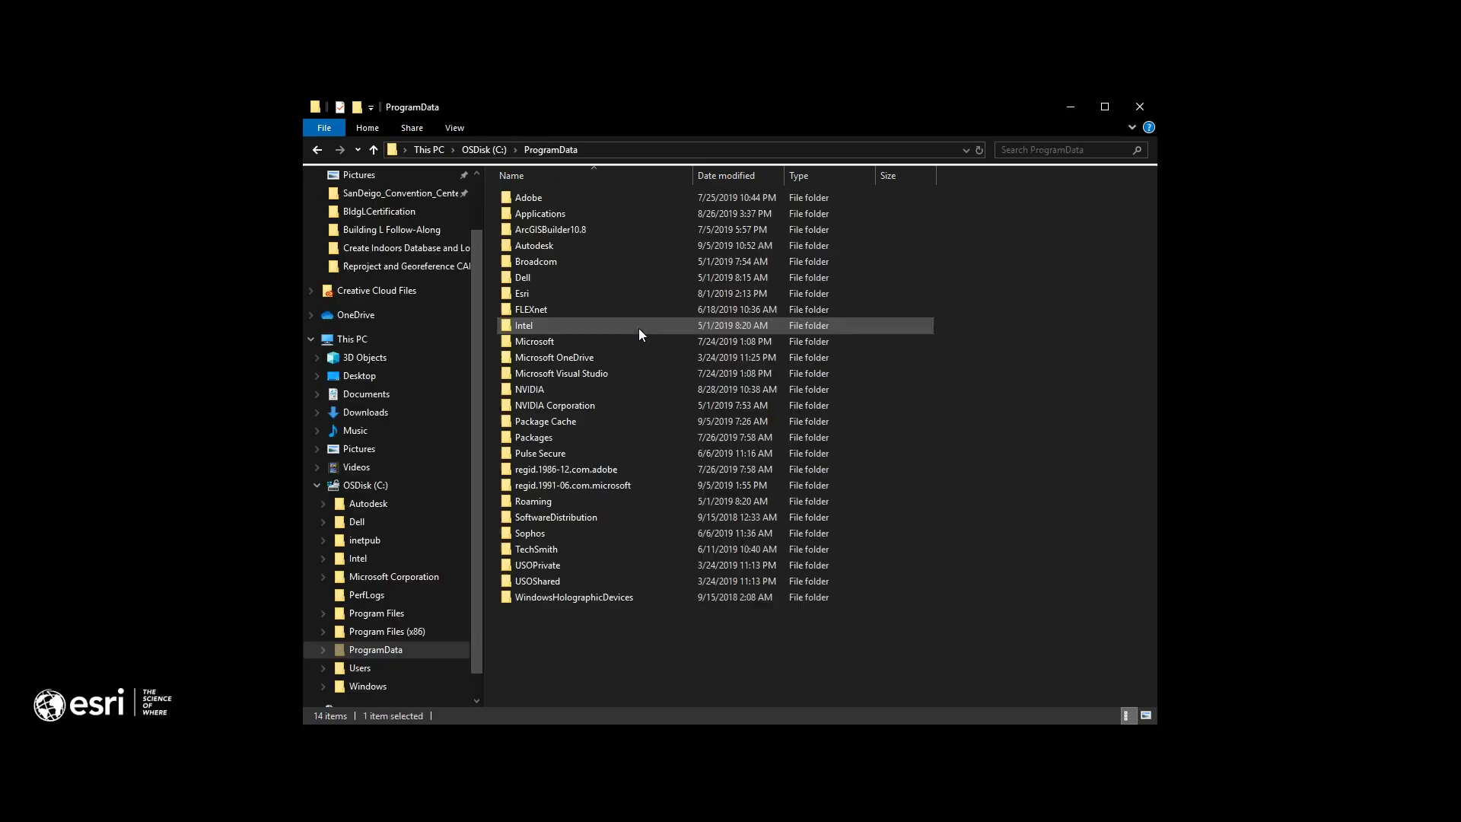
double_click(656, 292)
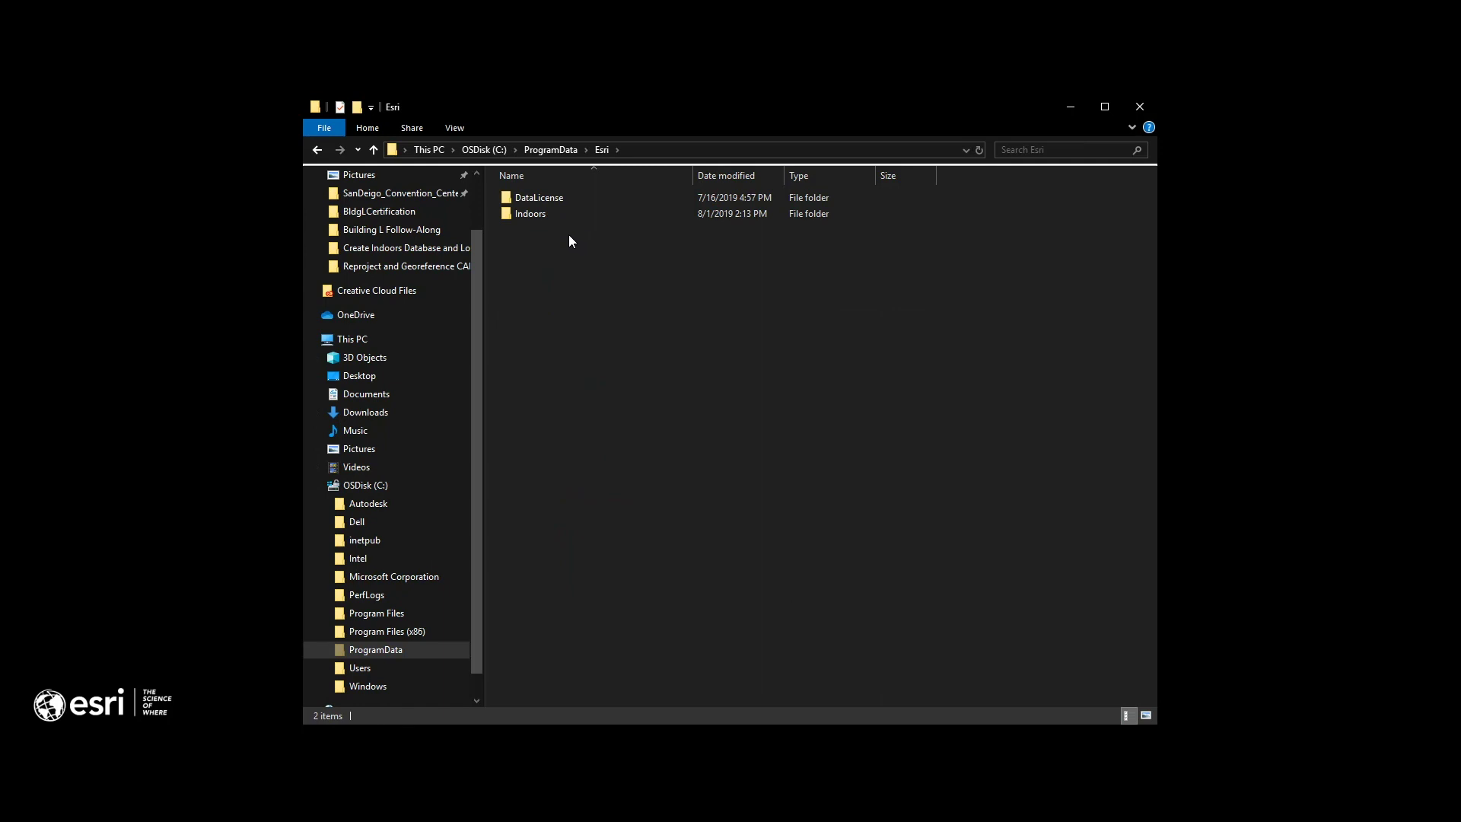
double_click(550, 219)
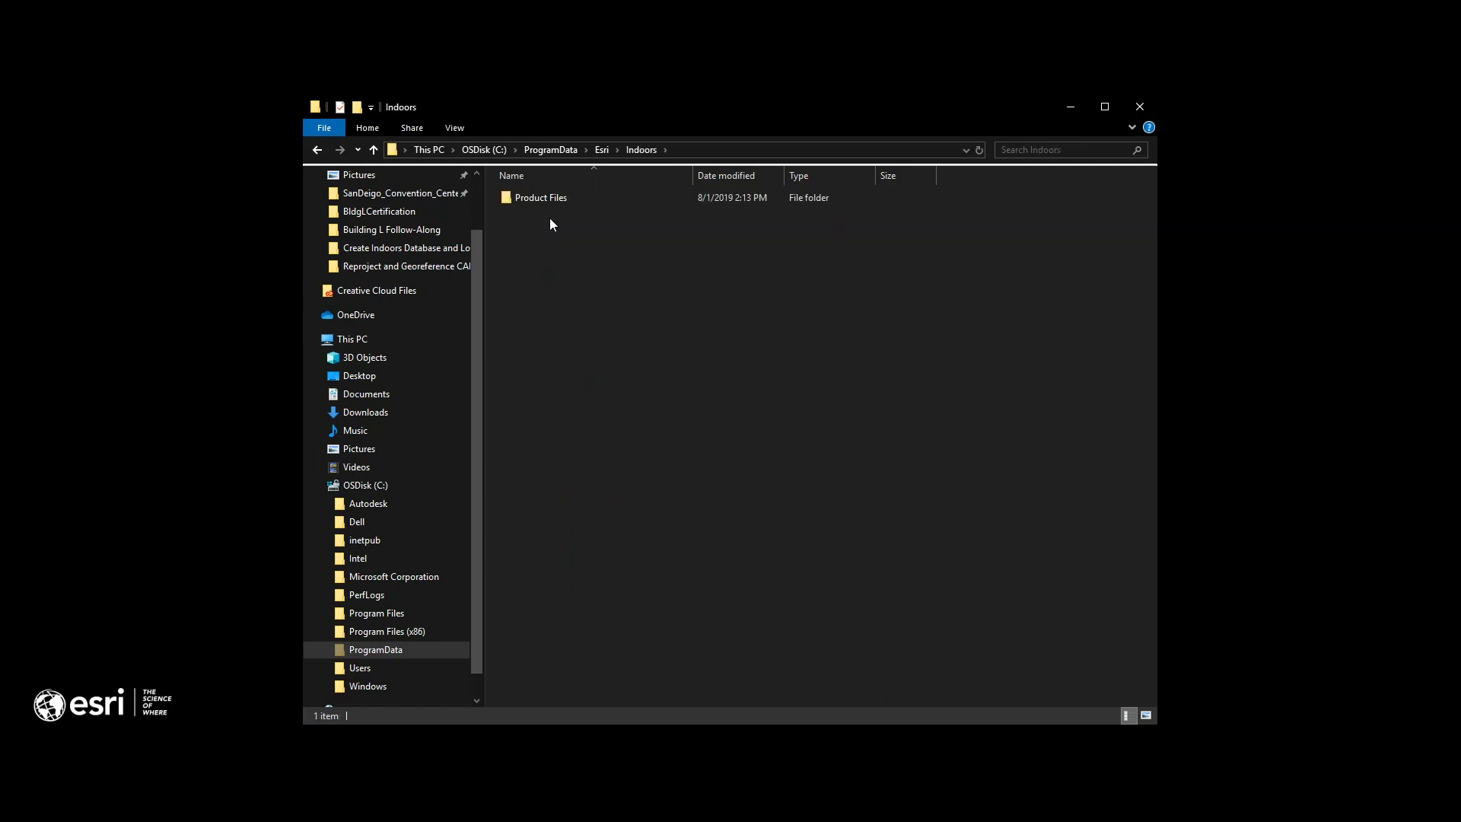
left_click(555, 197)
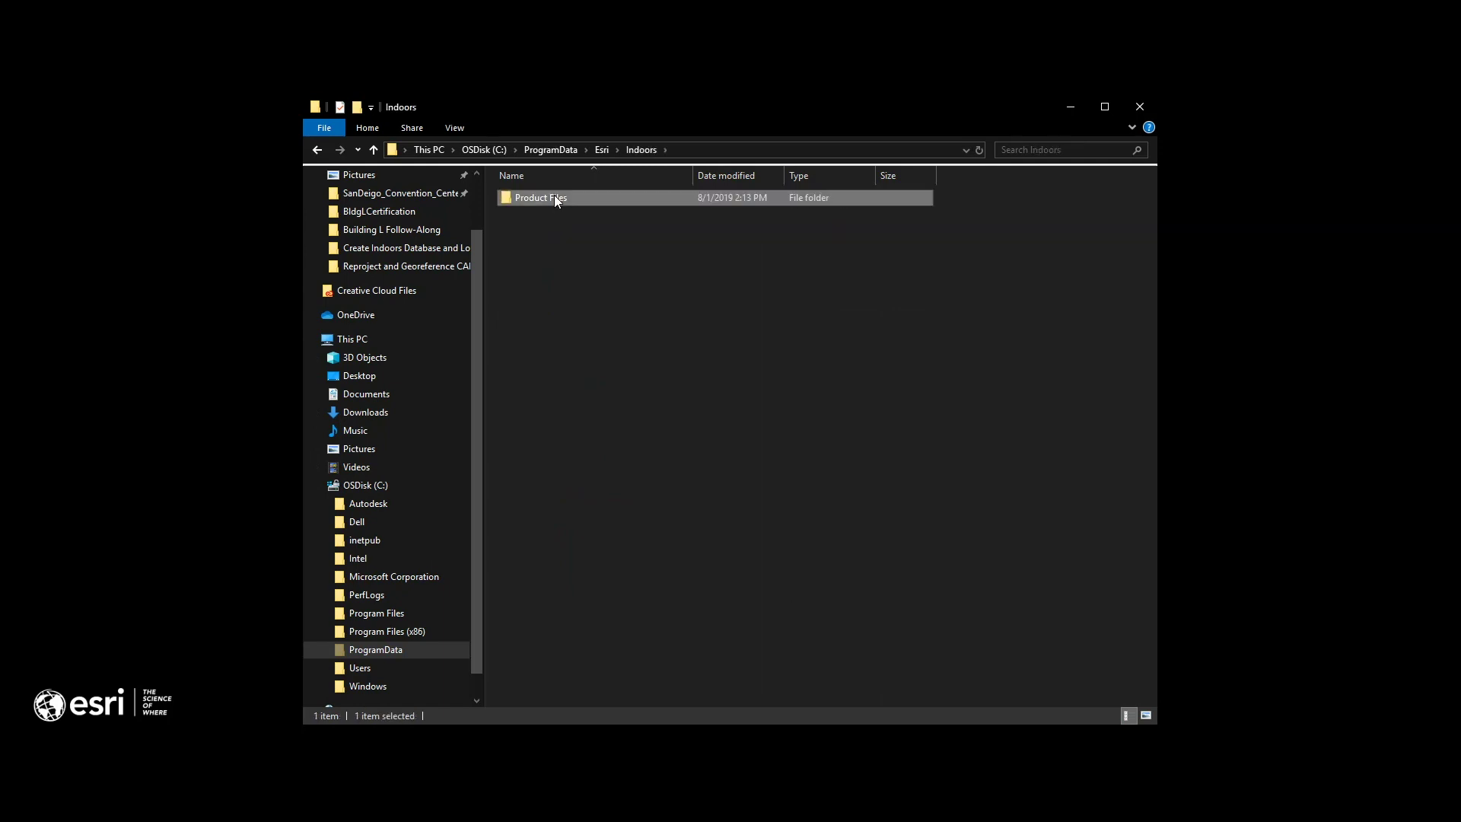
double_click(554, 198)
left_click(553, 198)
double_click(553, 198)
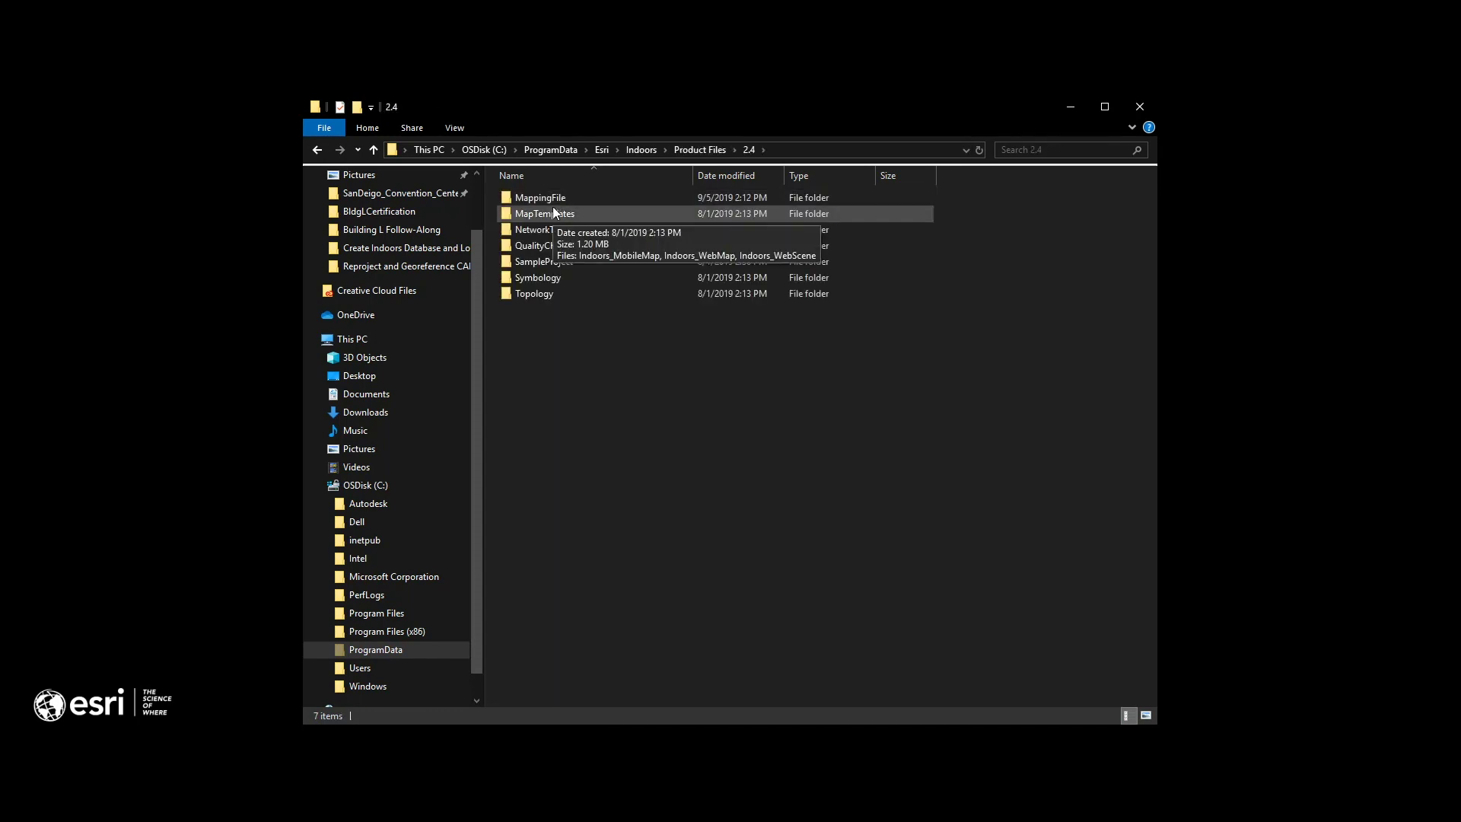
double_click(555, 199)
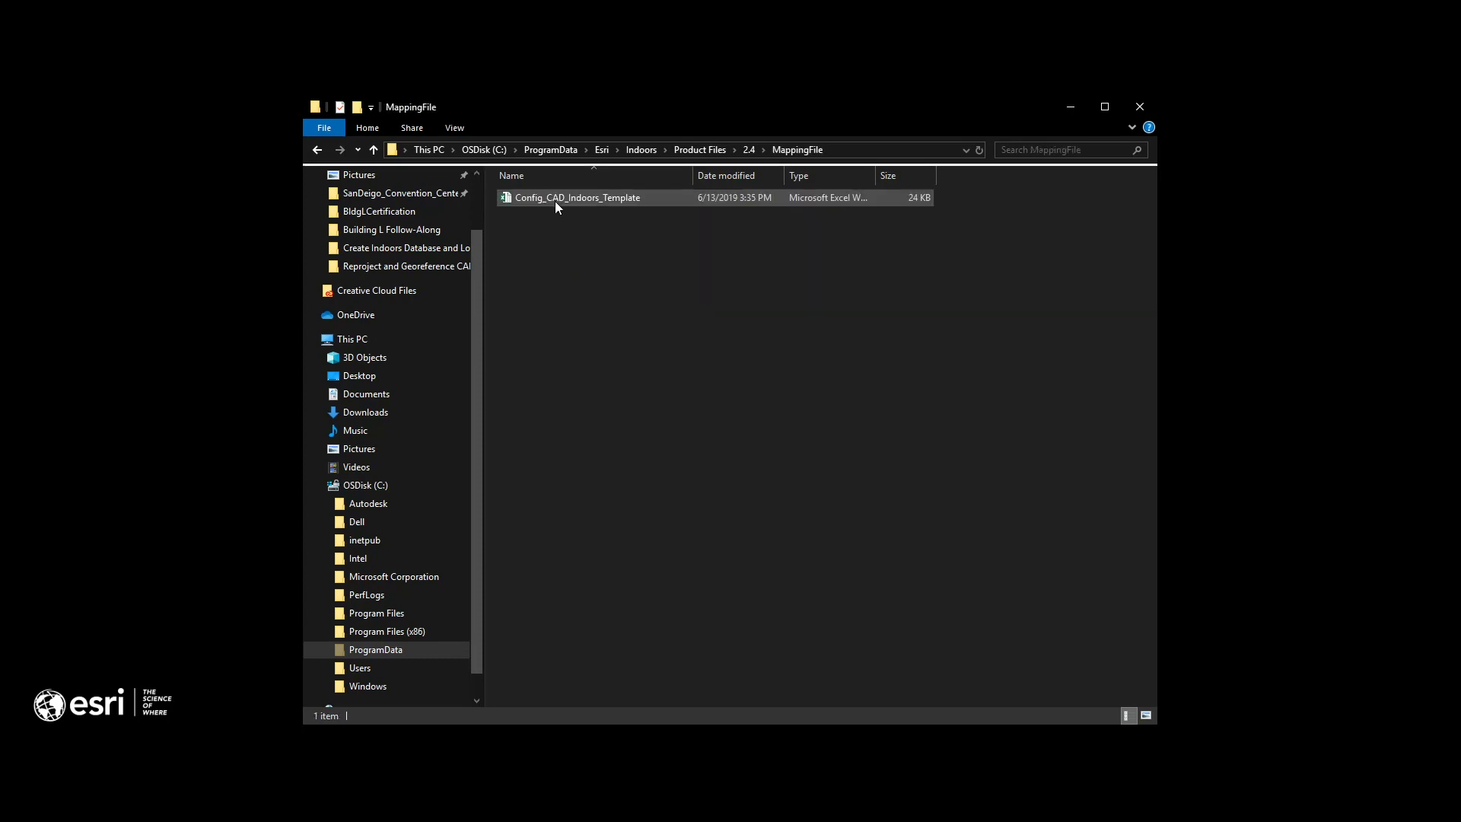
left_click(555, 201)
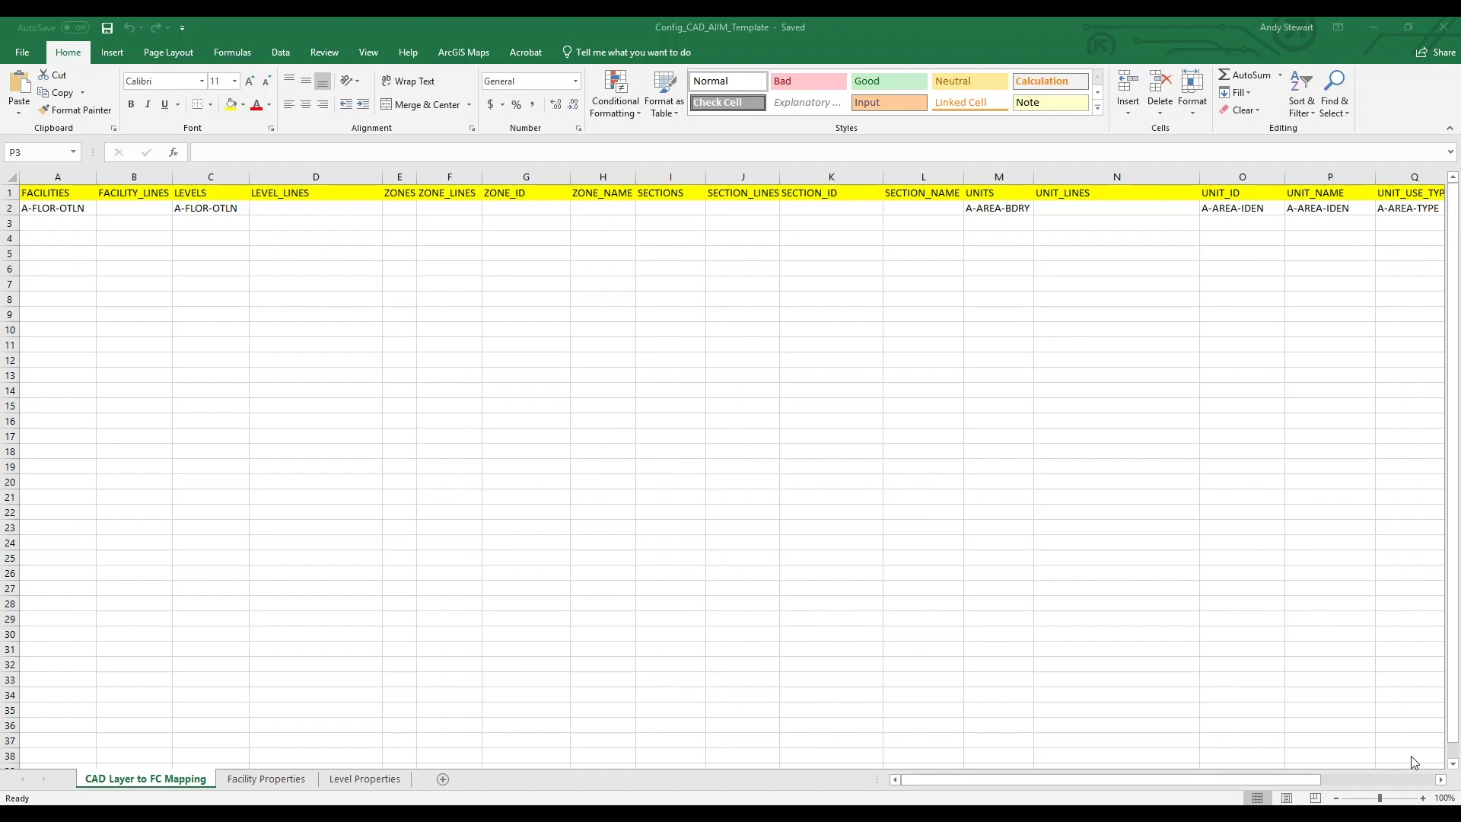
Step: In Excel, review all columns of the CAD Layer to FC Mapping, Facility Properties and Level Properties sheets in the CAD configuration workbook
left_click(1135, 780)
left_click_drag(1214, 779, 1355, 780)
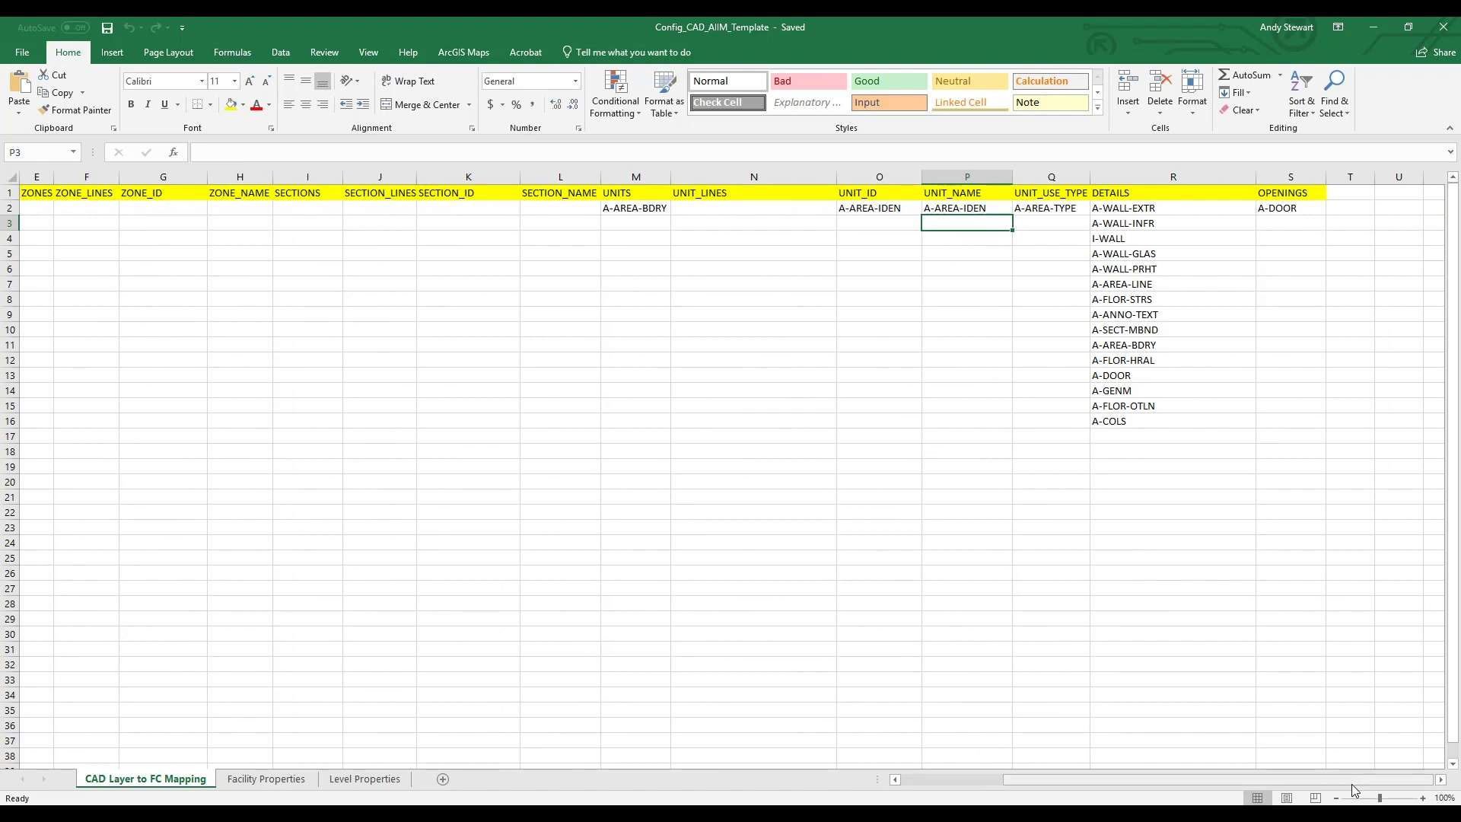
left_click_drag(1349, 782, 1175, 786)
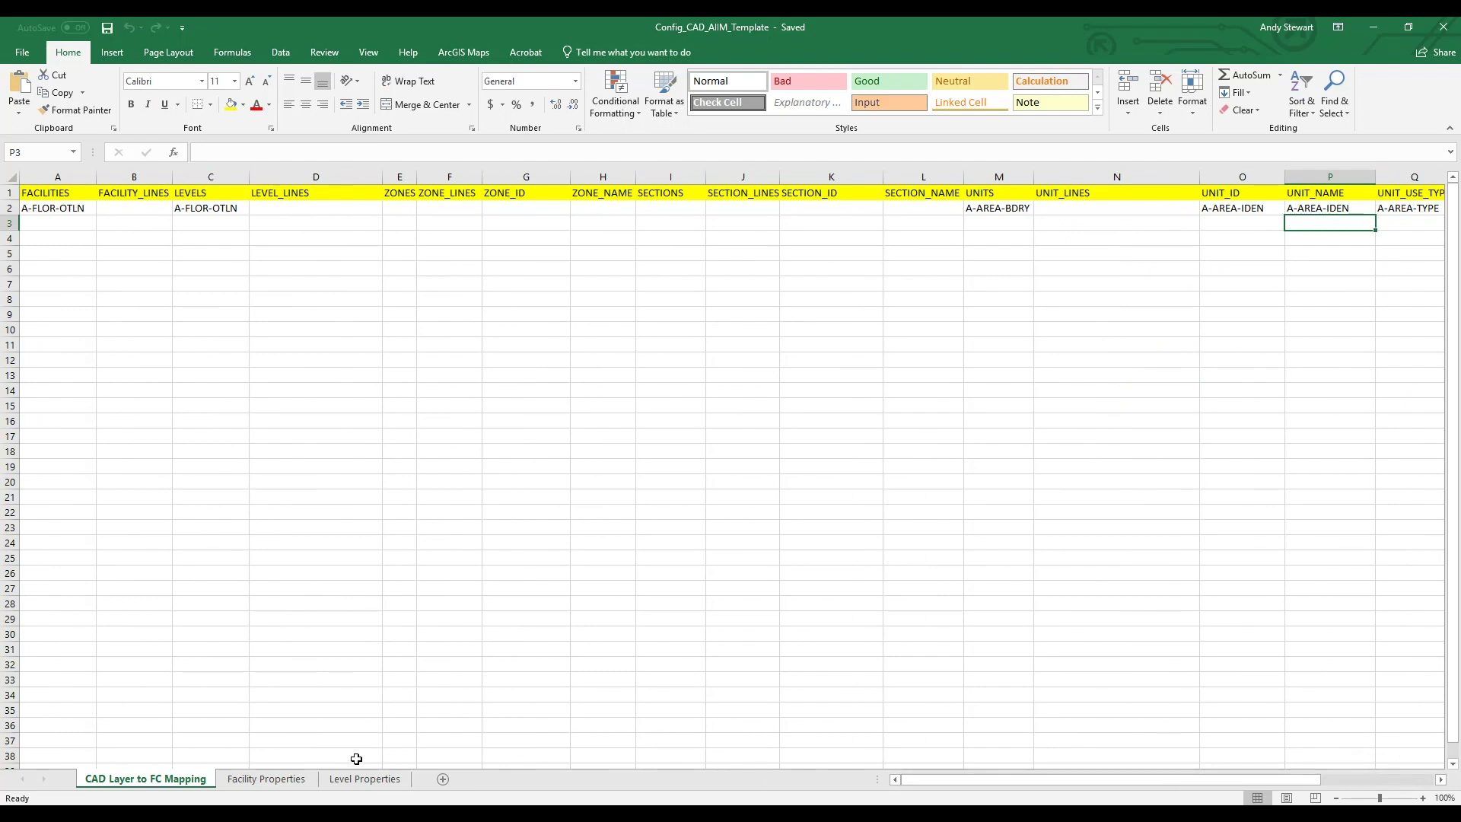
left_click(264, 779)
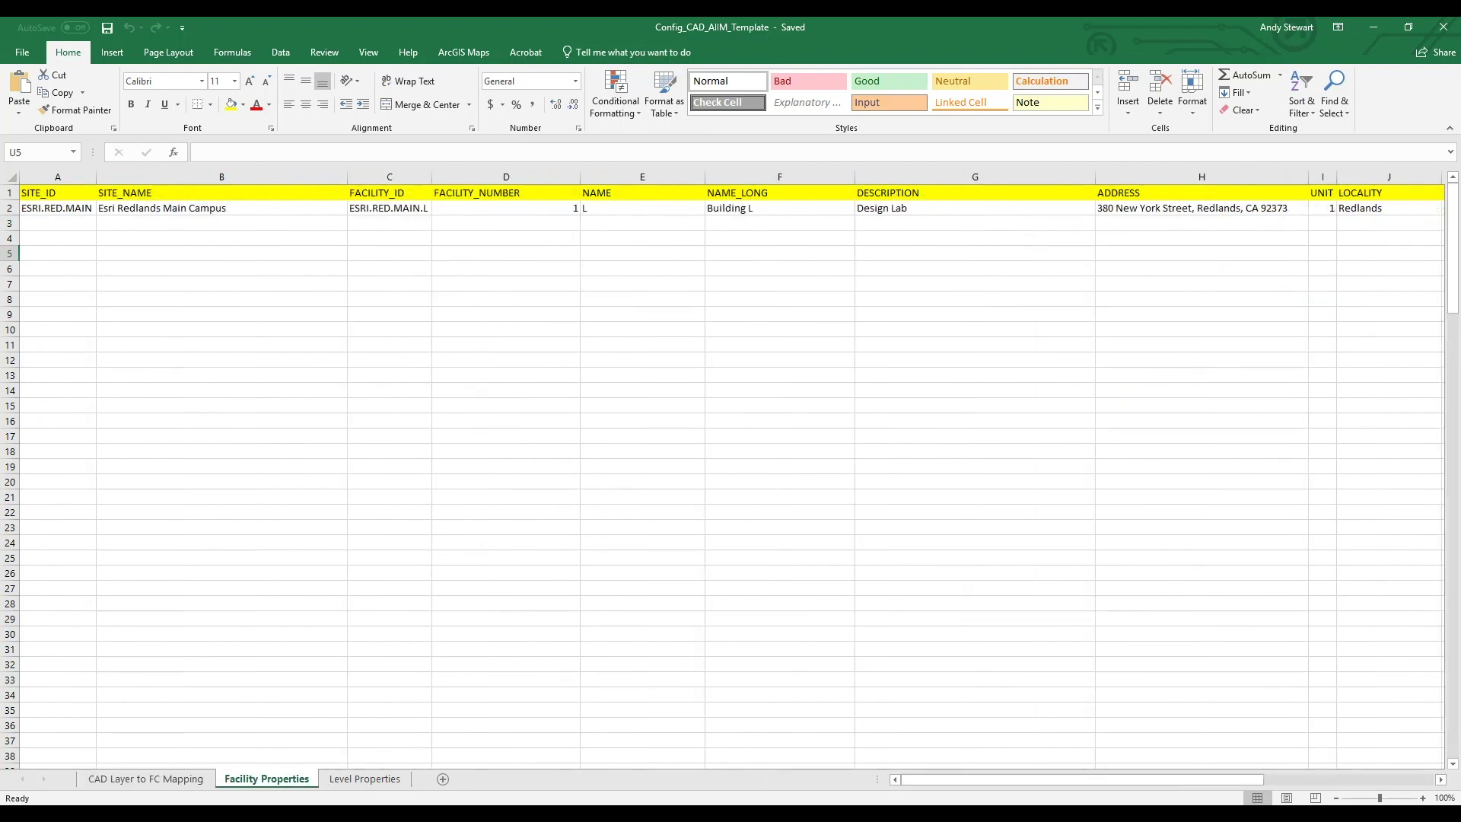
left_click_drag(983, 779, 1213, 803)
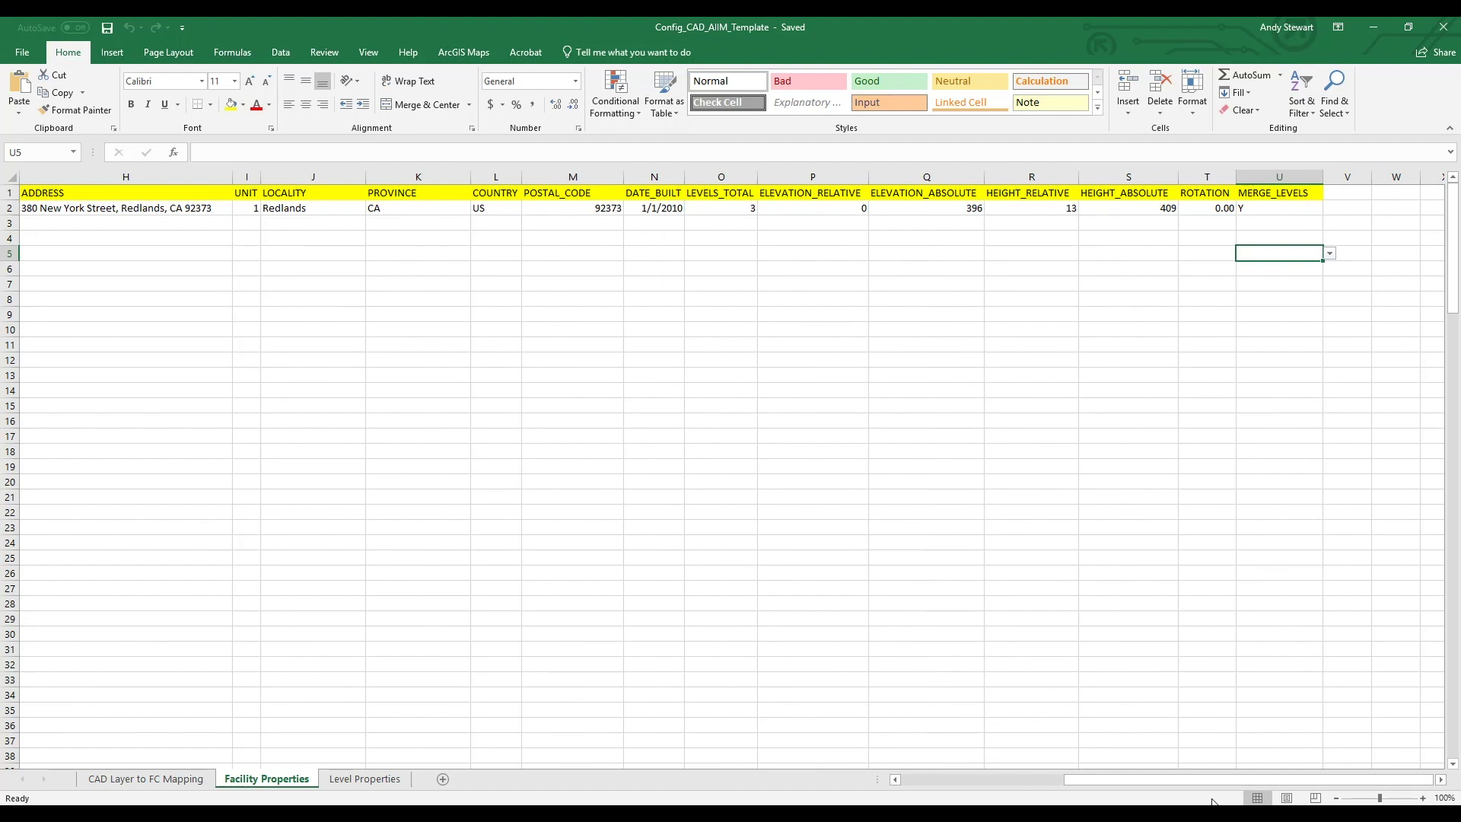
left_click_drag(1202, 786, 994, 789)
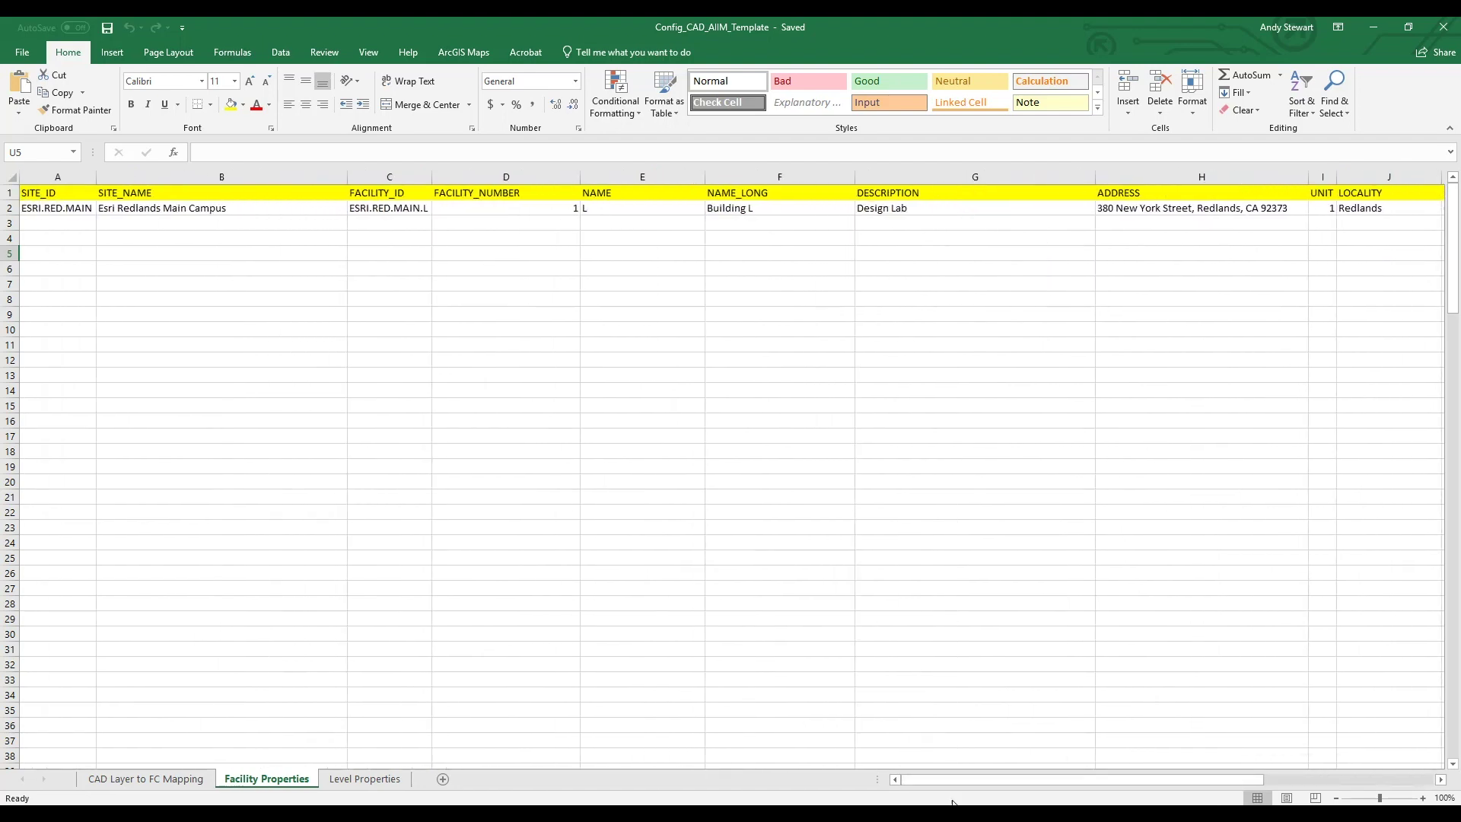
left_click(411, 779)
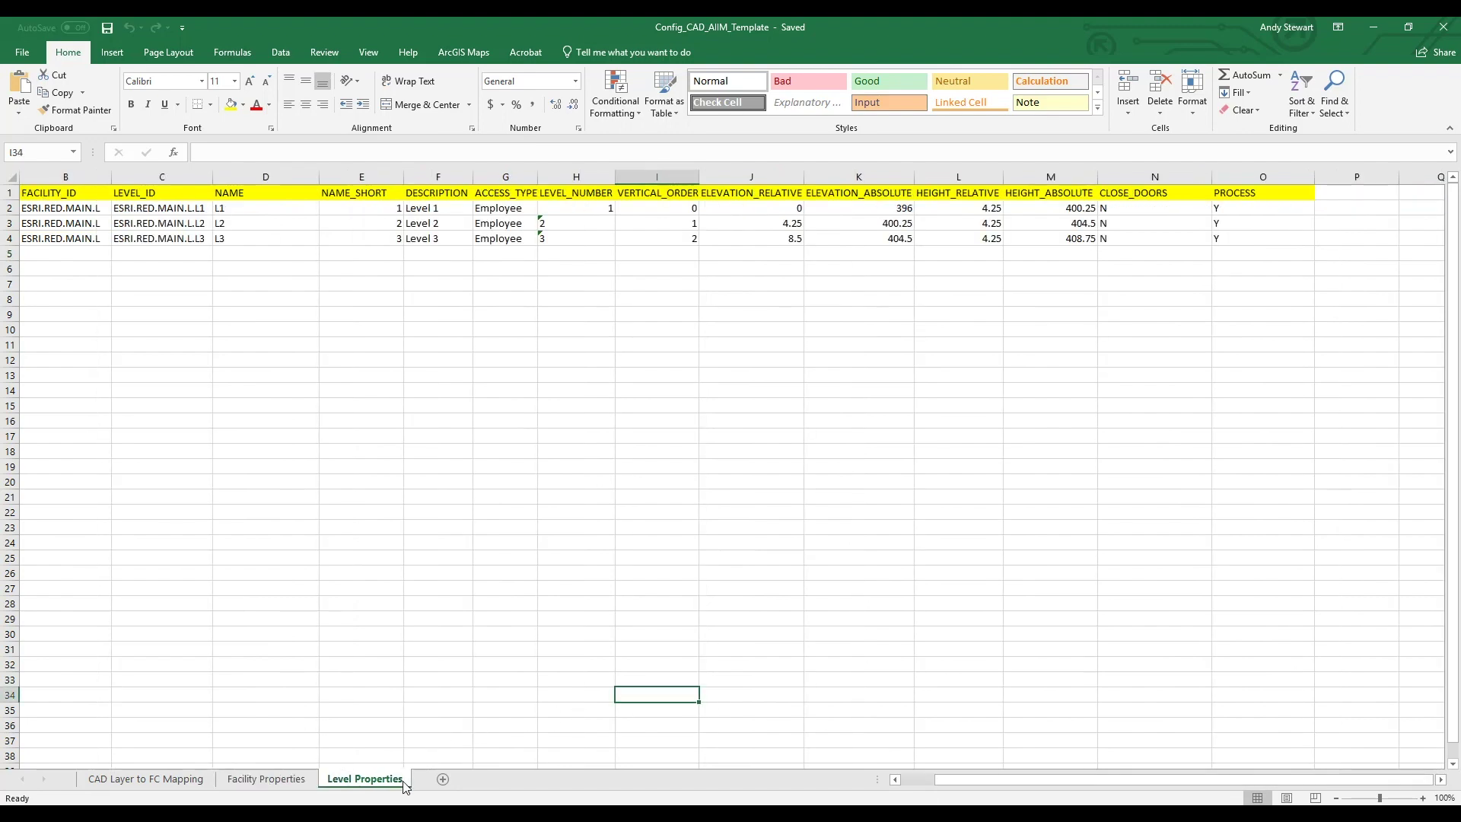
left_click_drag(967, 785, 924, 782)
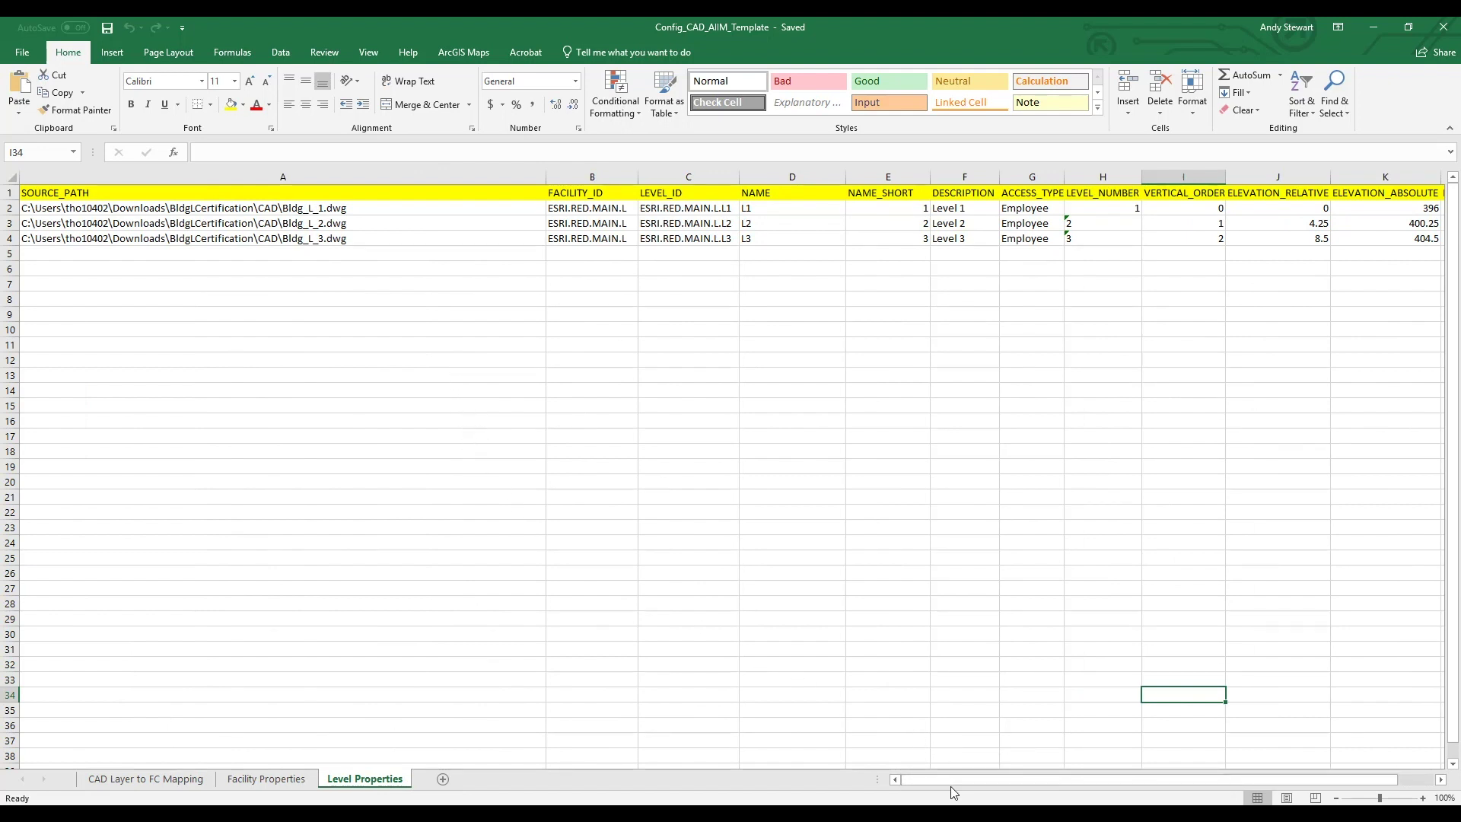
left_click_drag(947, 783, 1013, 794)
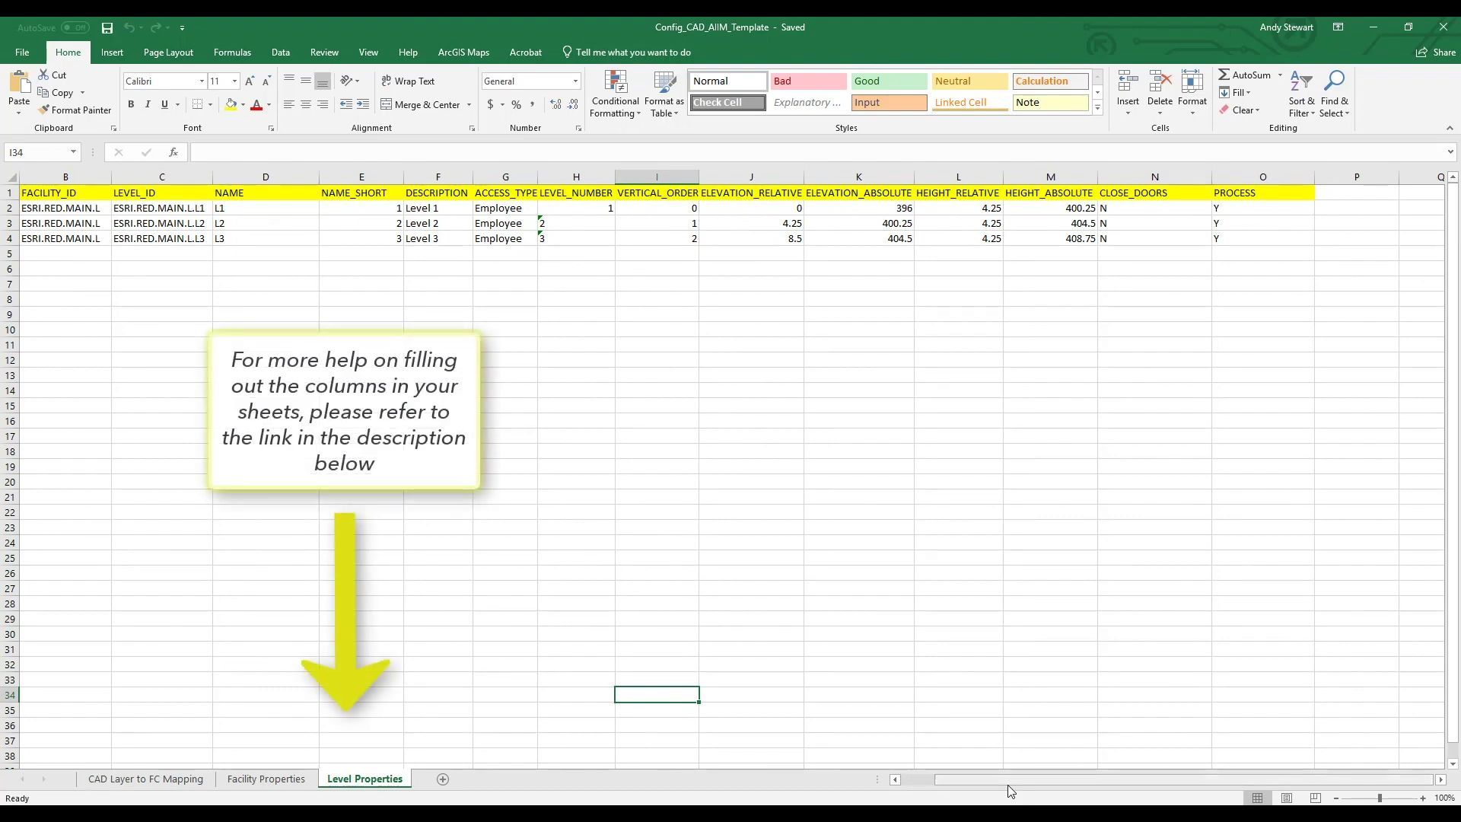
left_click_drag(1009, 780, 975, 780)
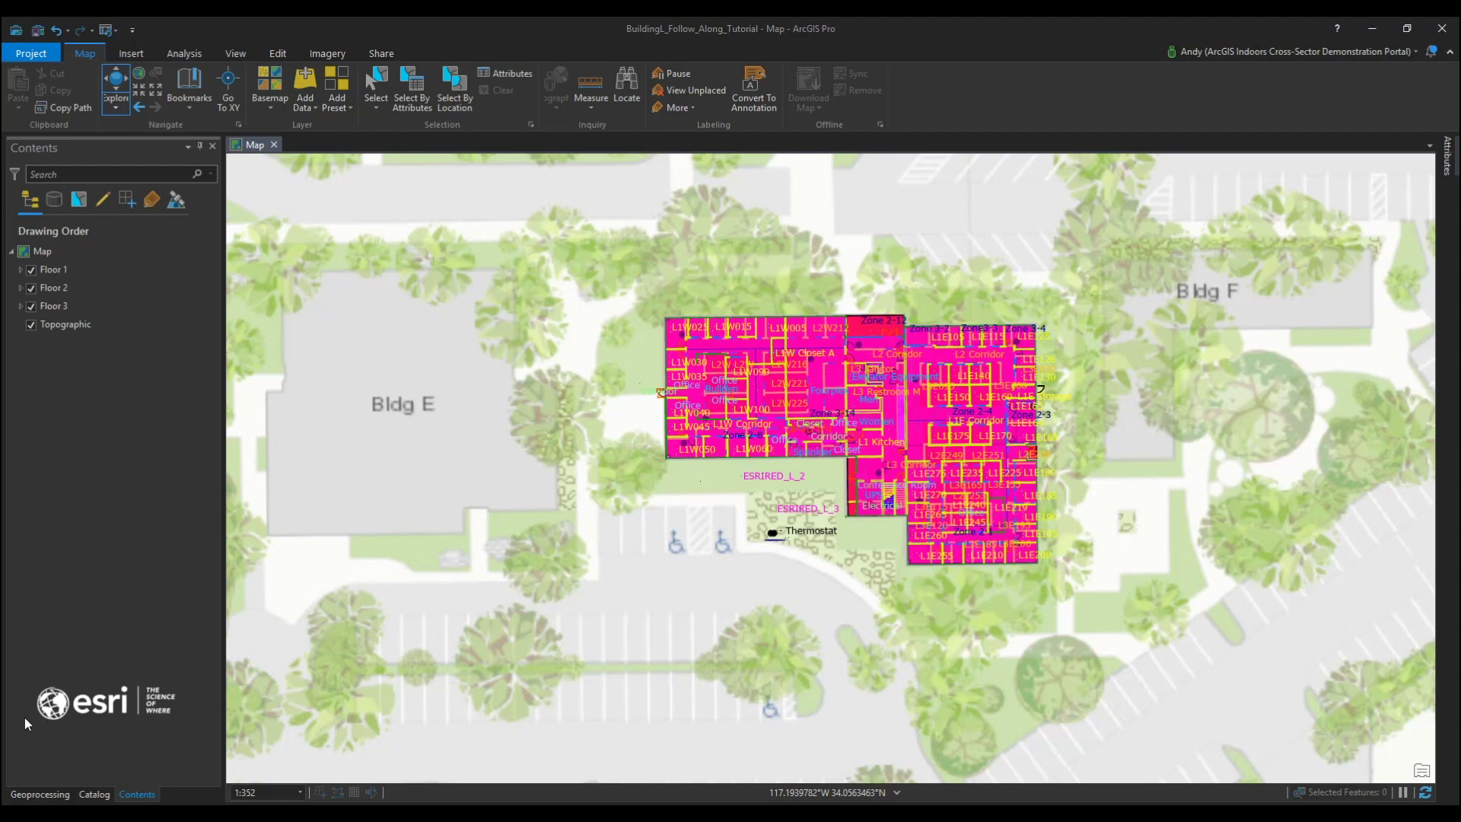
Step: Open the Floorplans To Indoors tool and set its input workspace to the Building L ArcGIS Indoors Information Model Geodatabase
left_click(45, 793)
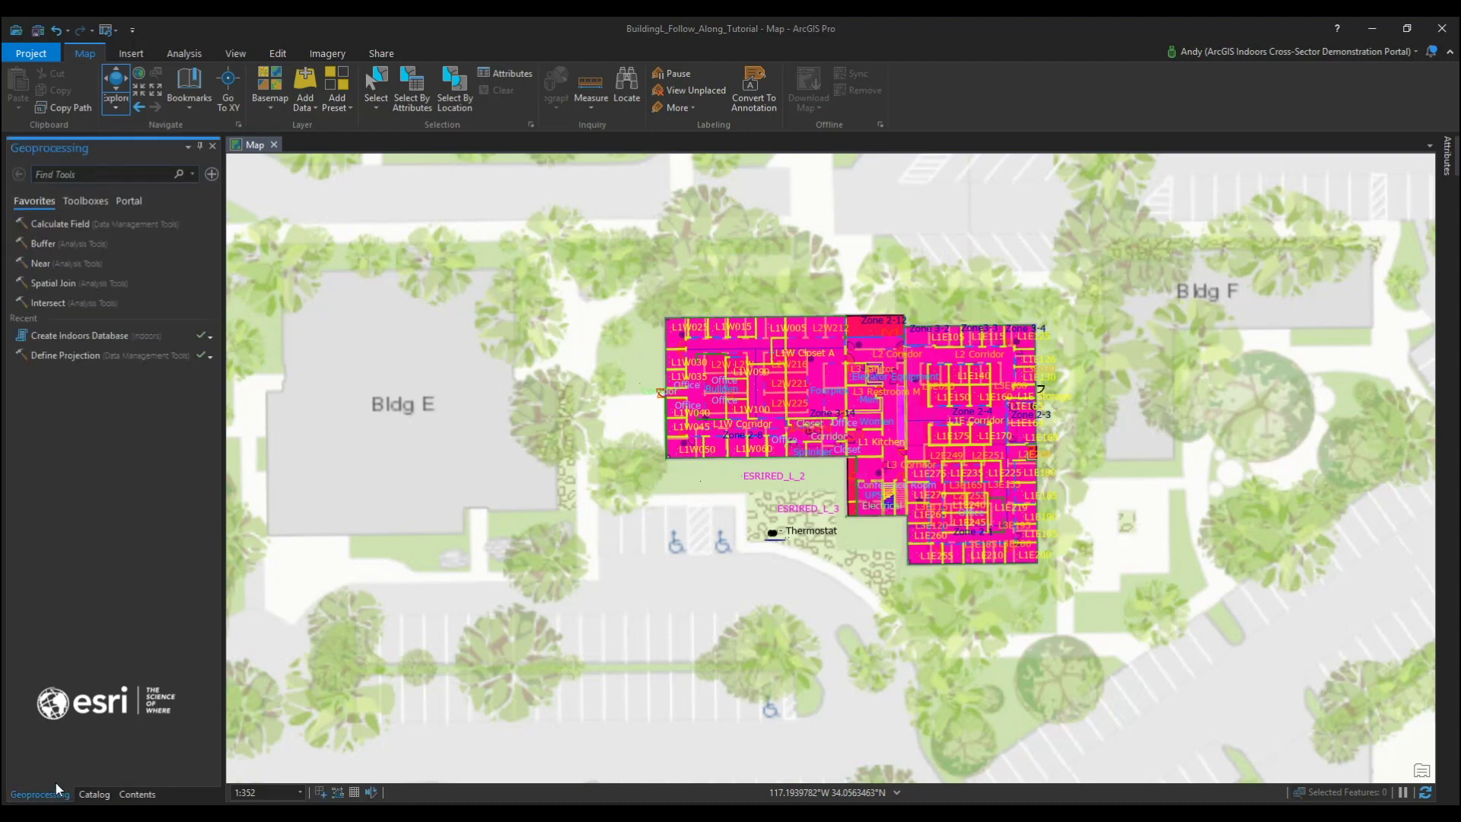
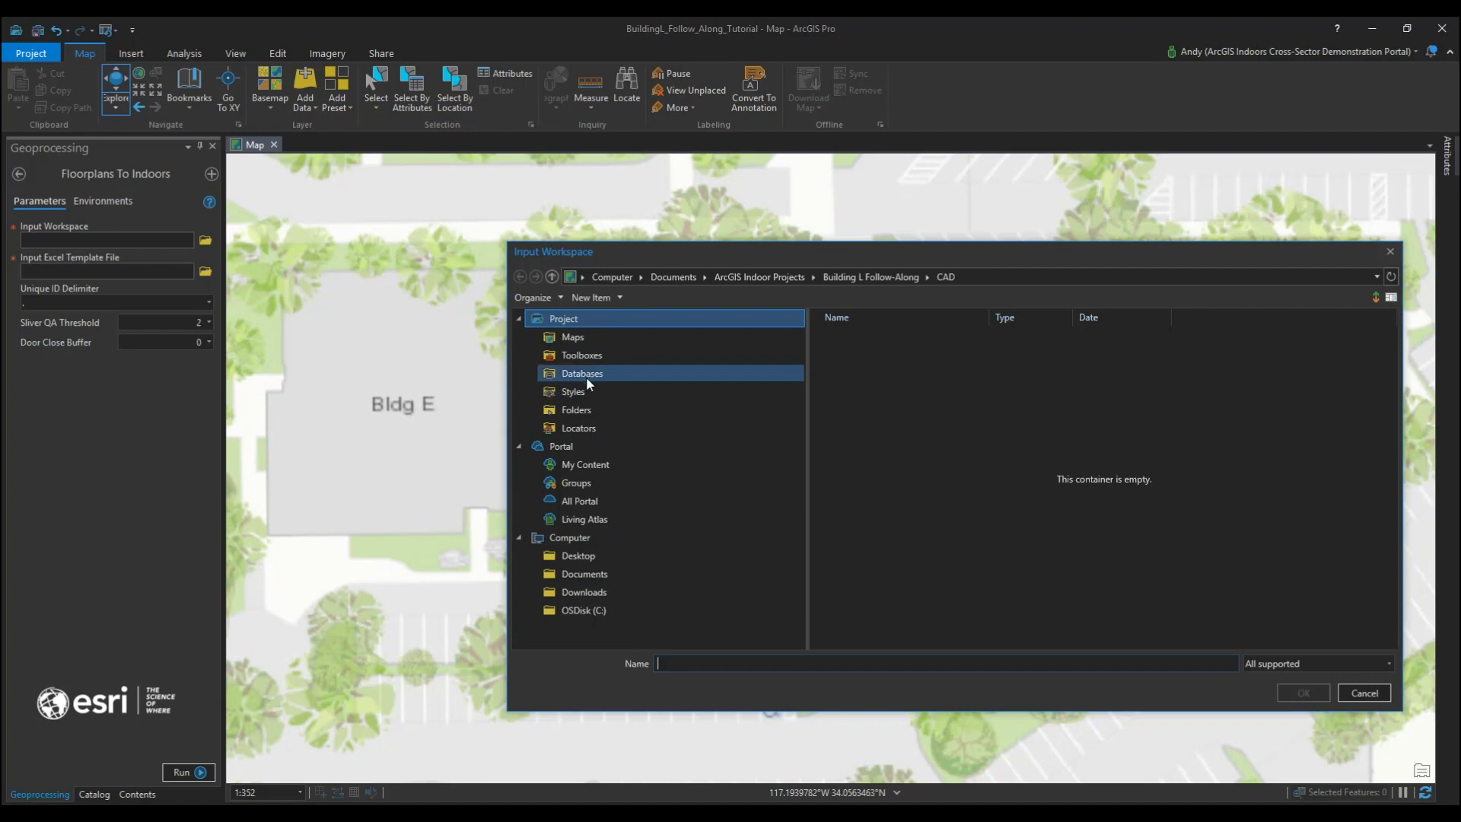
left_click(609, 373)
left_click(949, 354)
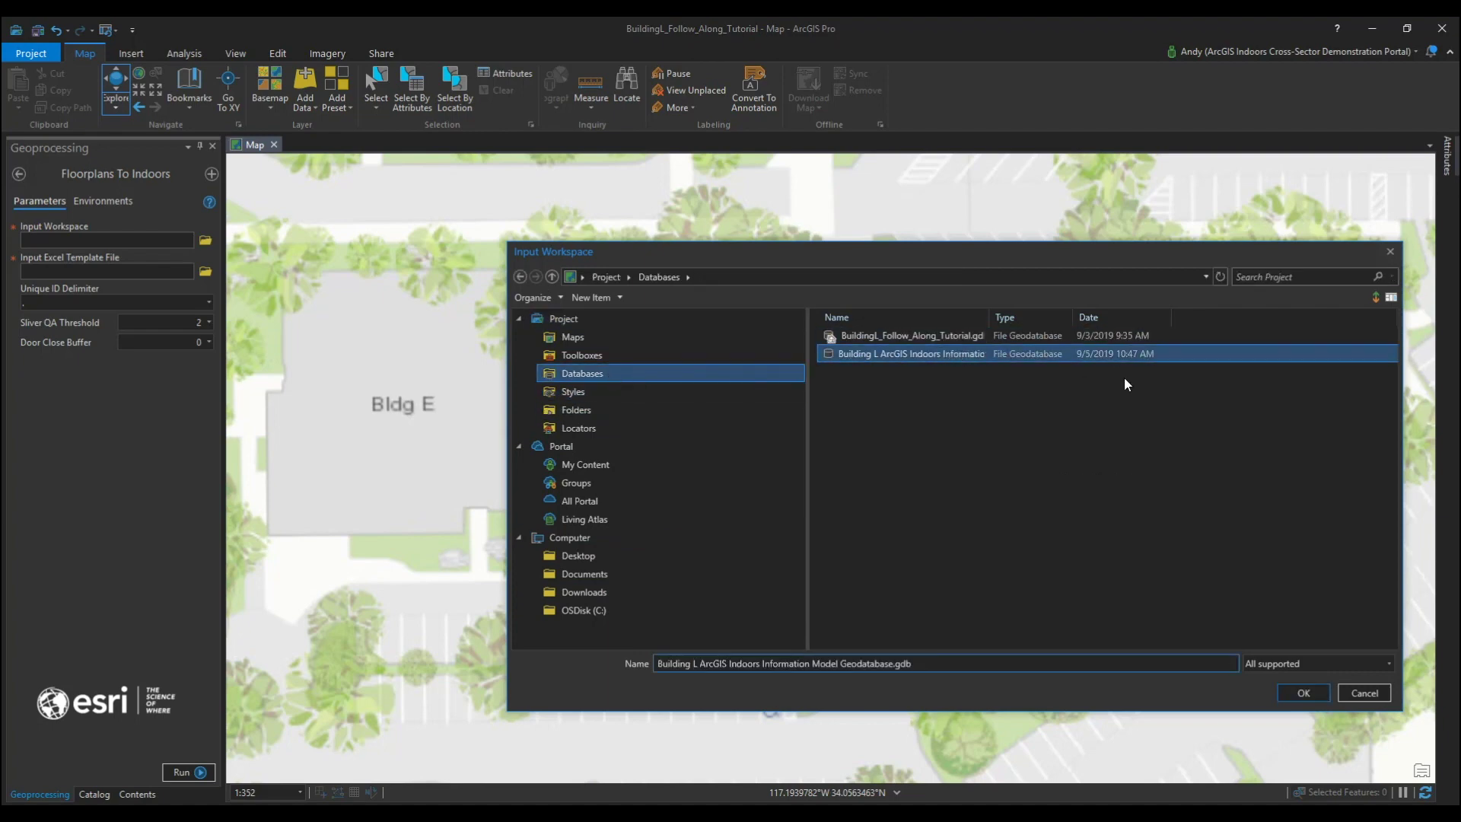
left_click(1303, 692)
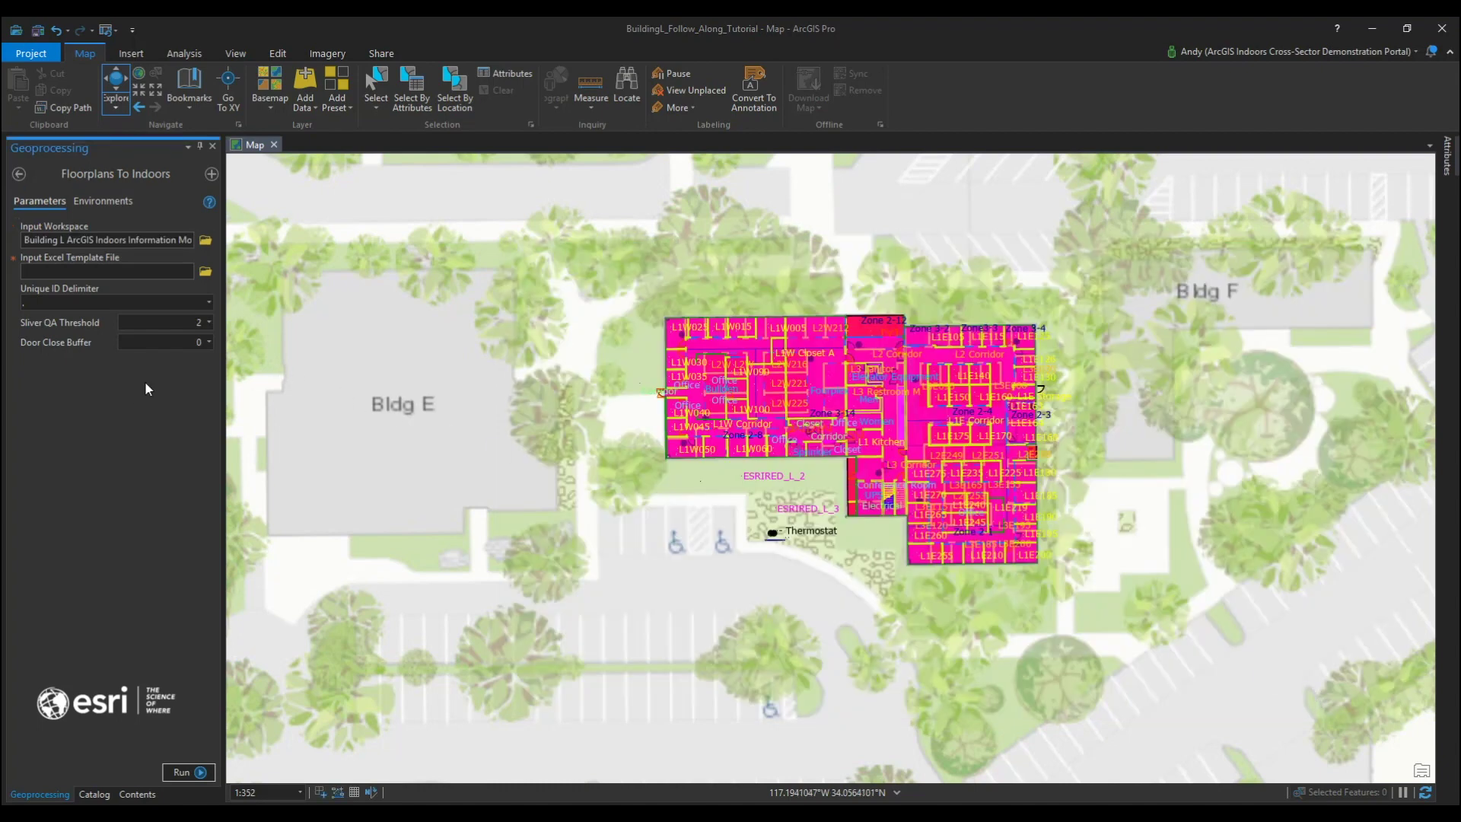
Step: Set the input Excel template to Config_CAD_AIIM_Template.xlsx from the Building L Follow-Along CAD folder and run Floorplans To Indoors
left_click(206, 272)
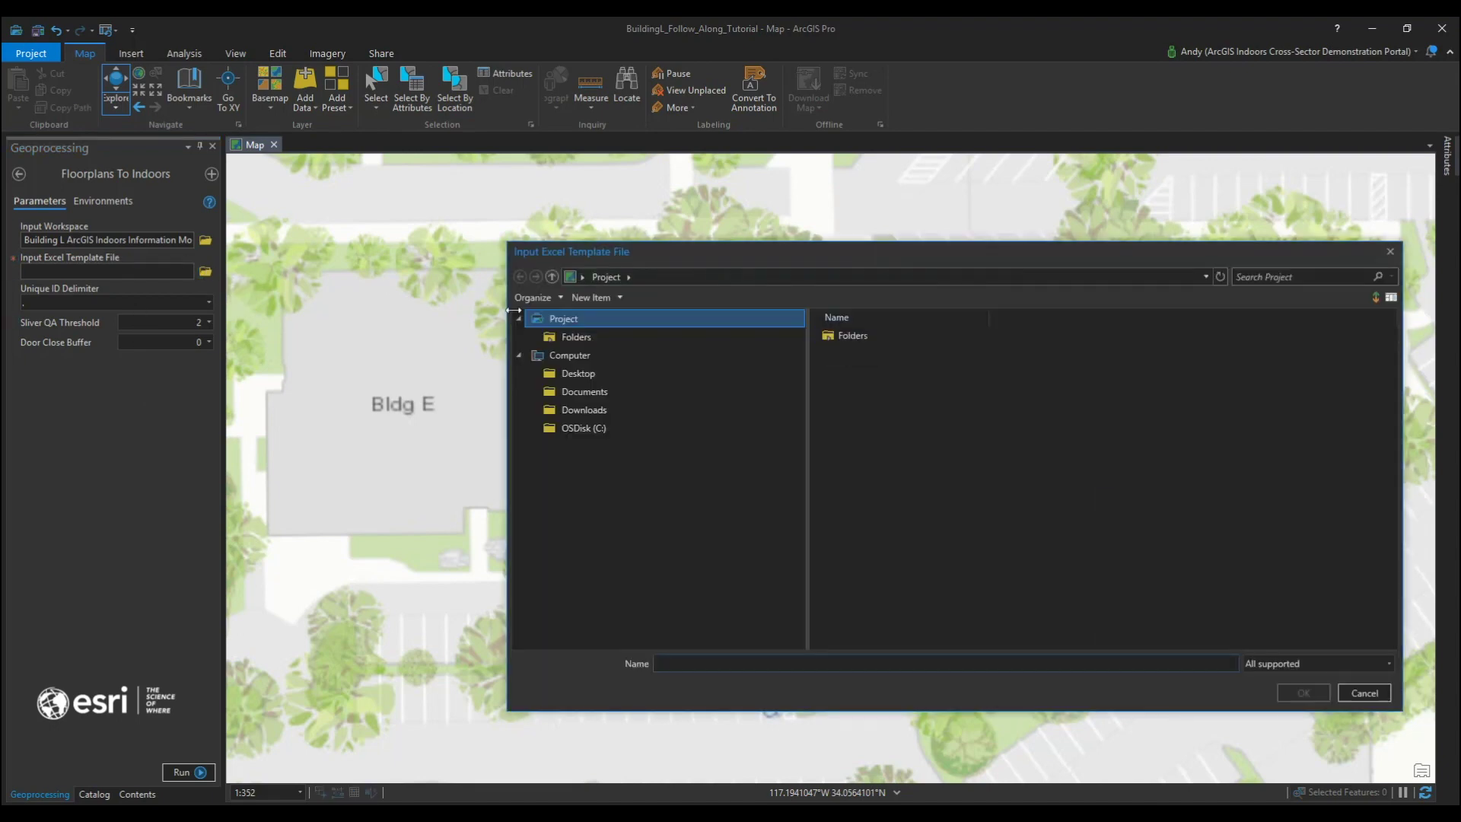
left_click(614, 394)
double_click(904, 408)
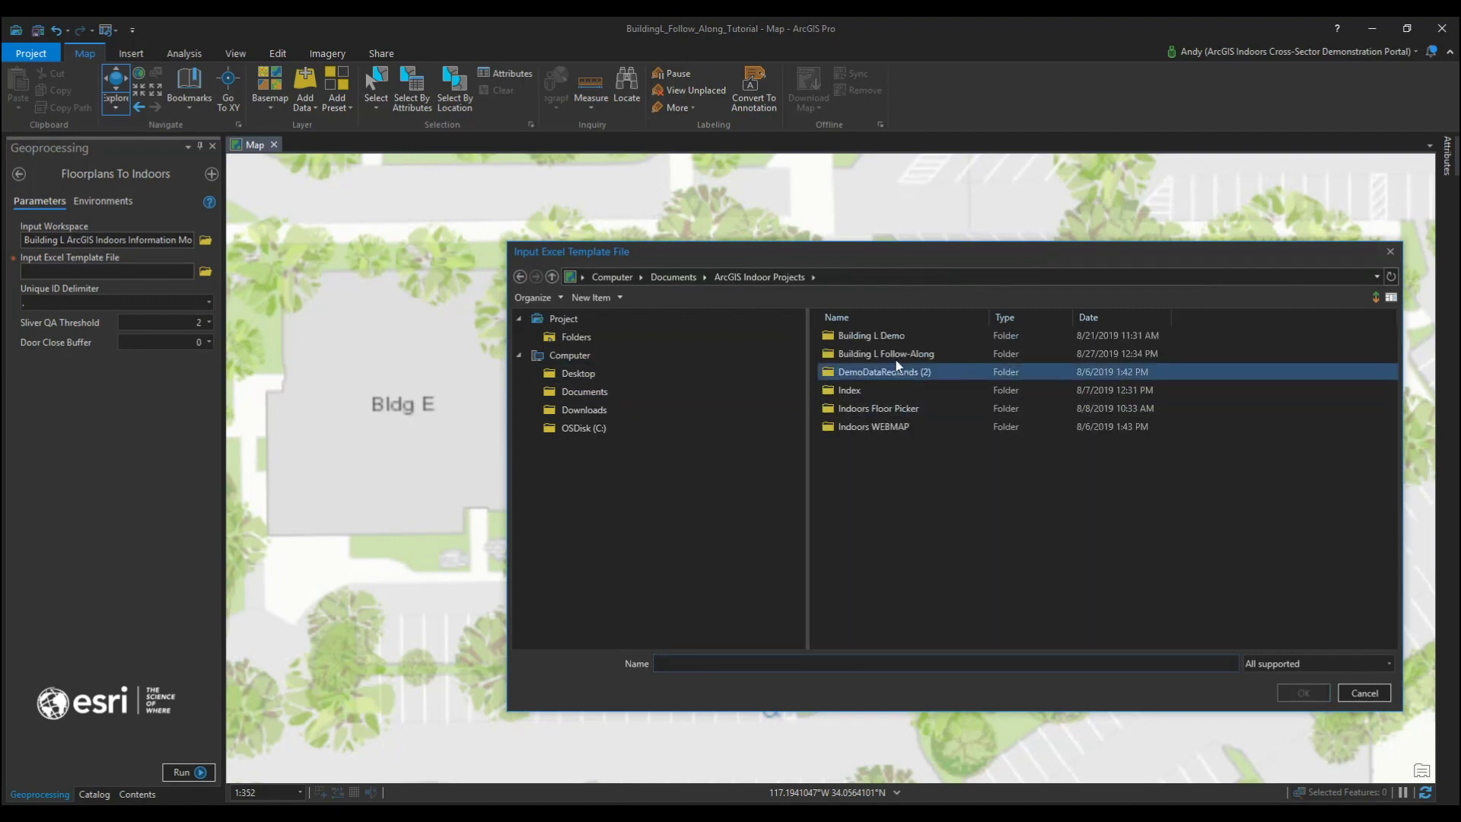
double_click(896, 357)
double_click(885, 390)
left_click(895, 355)
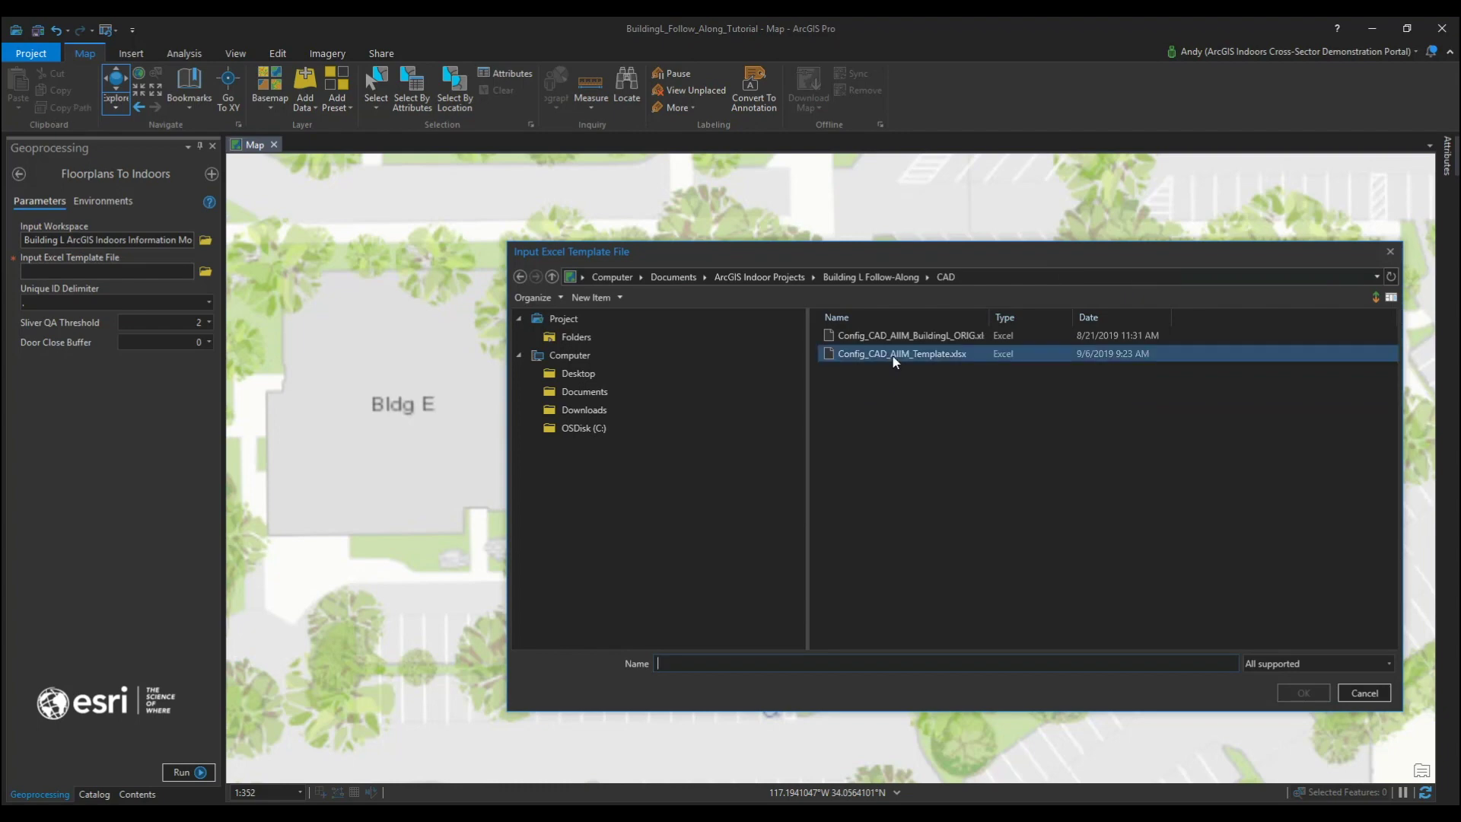
left_click(1303, 692)
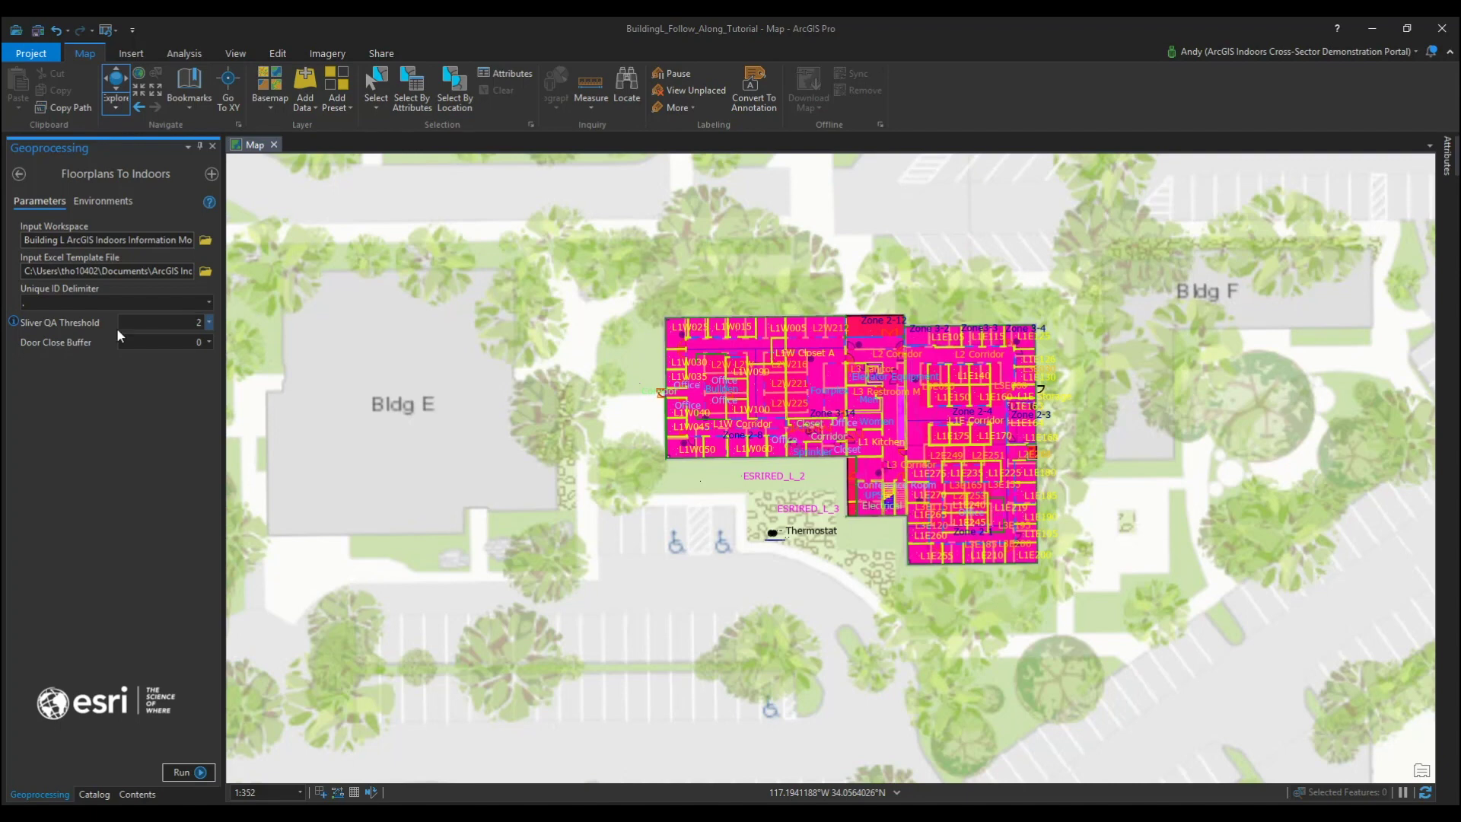
left_click(177, 772)
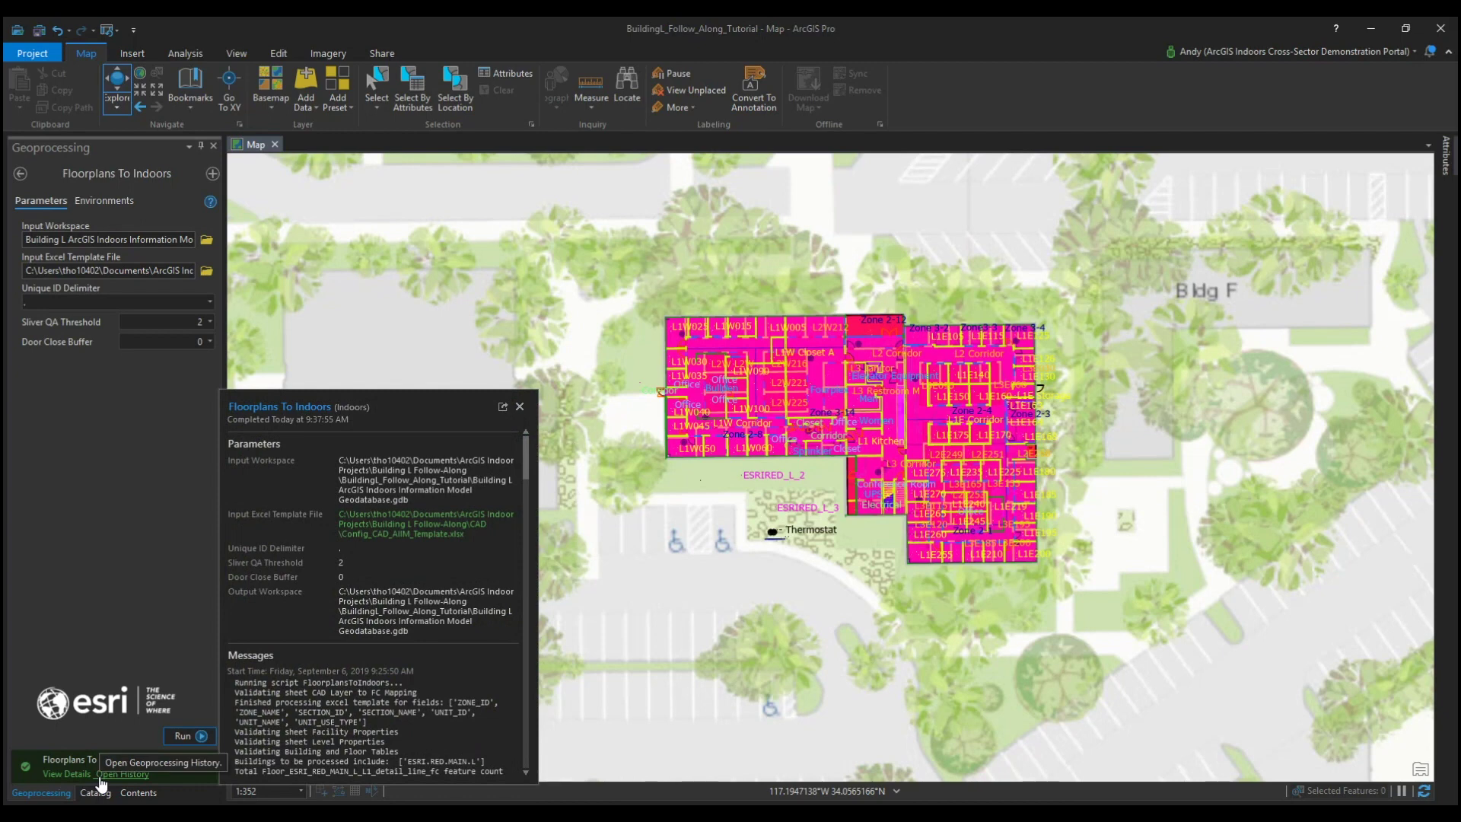
Step: Check the geoprocessing history and review the parameters and messages of the Floorplans To Indoors run
left_click(106, 774)
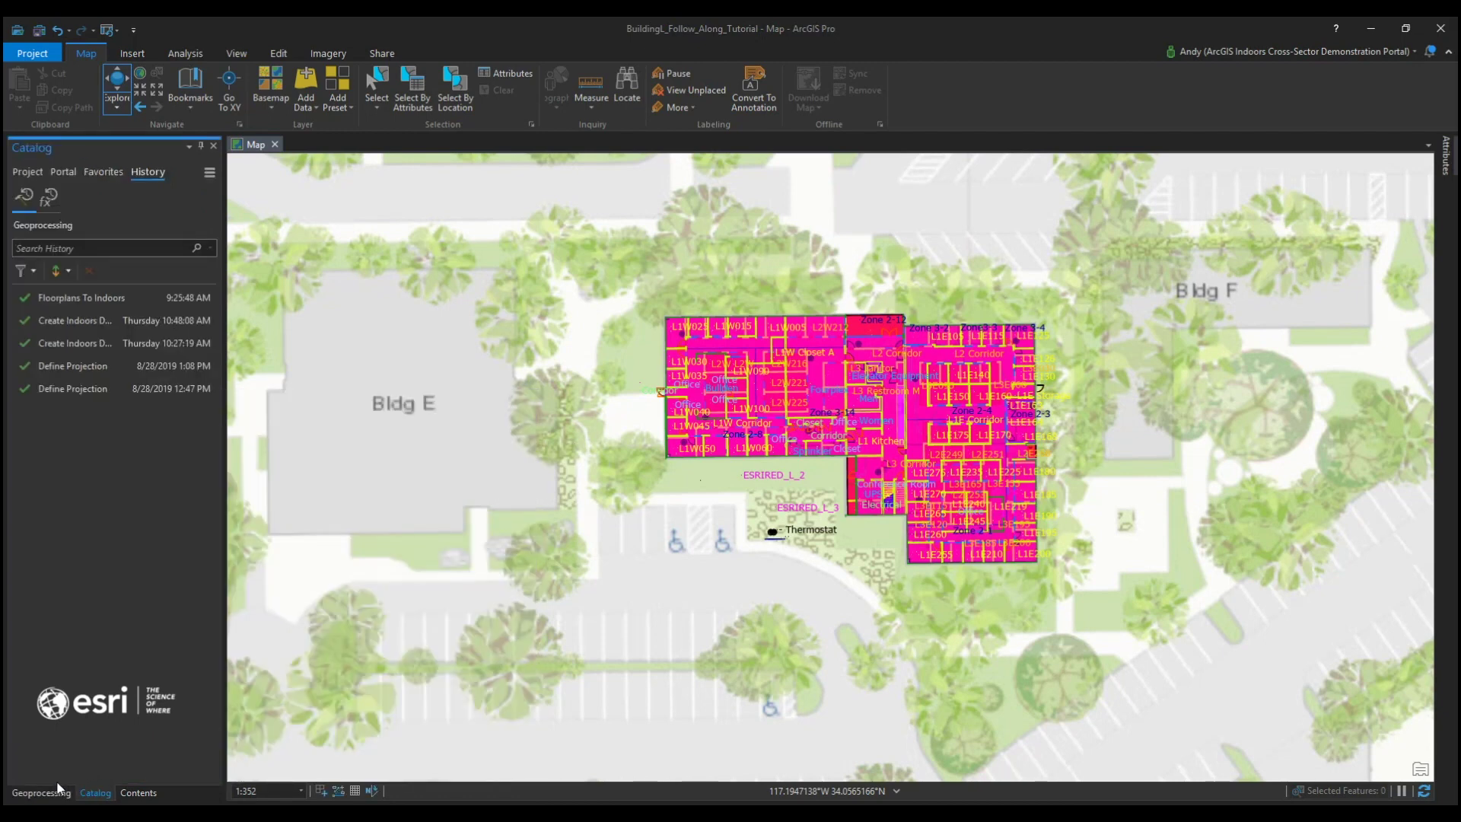
left_click(64, 791)
mouse_move(69, 776)
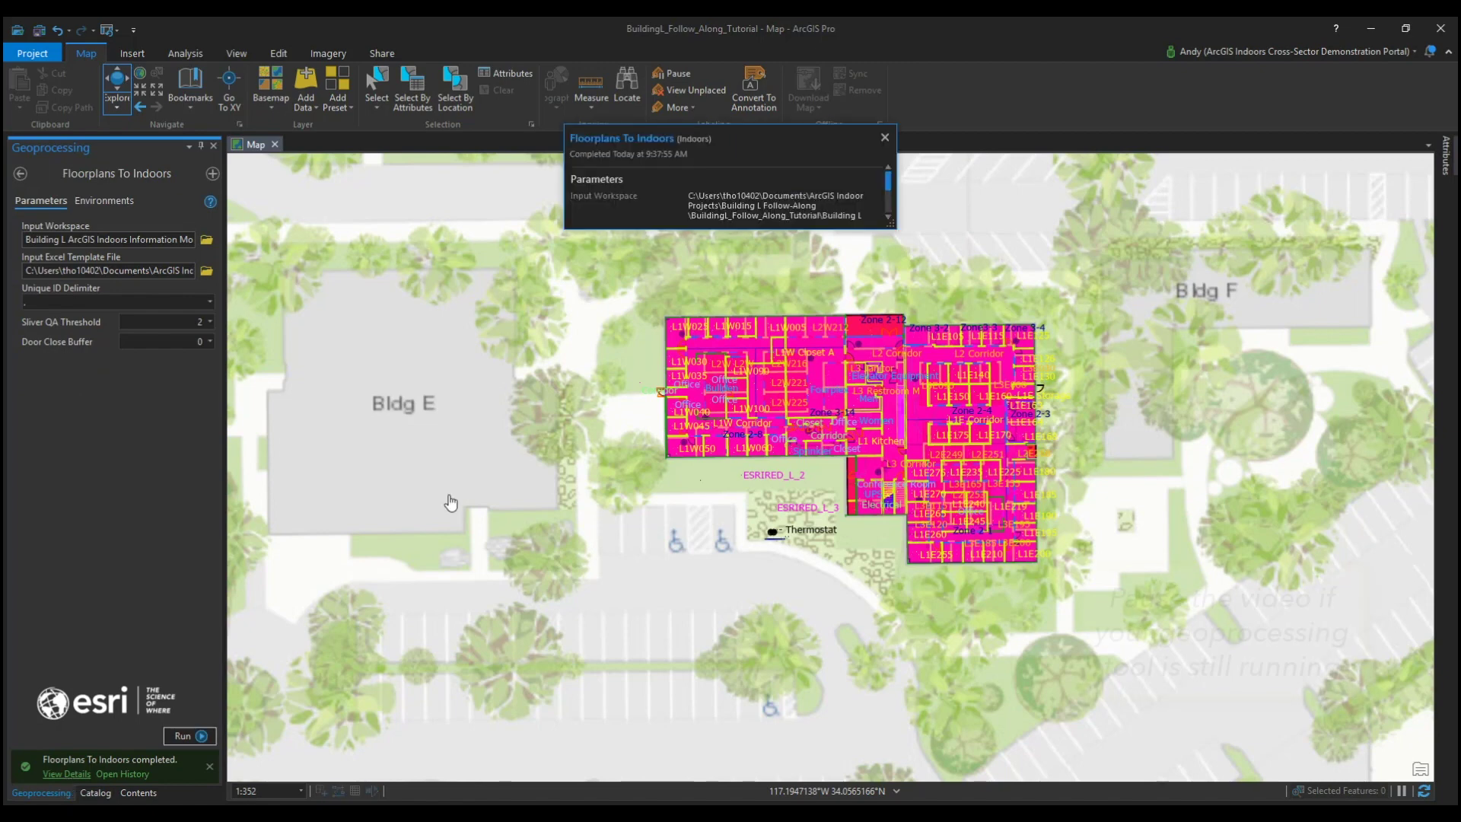
scroll(705, 204, "down", 2)
scroll(705, 202, "down", 1)
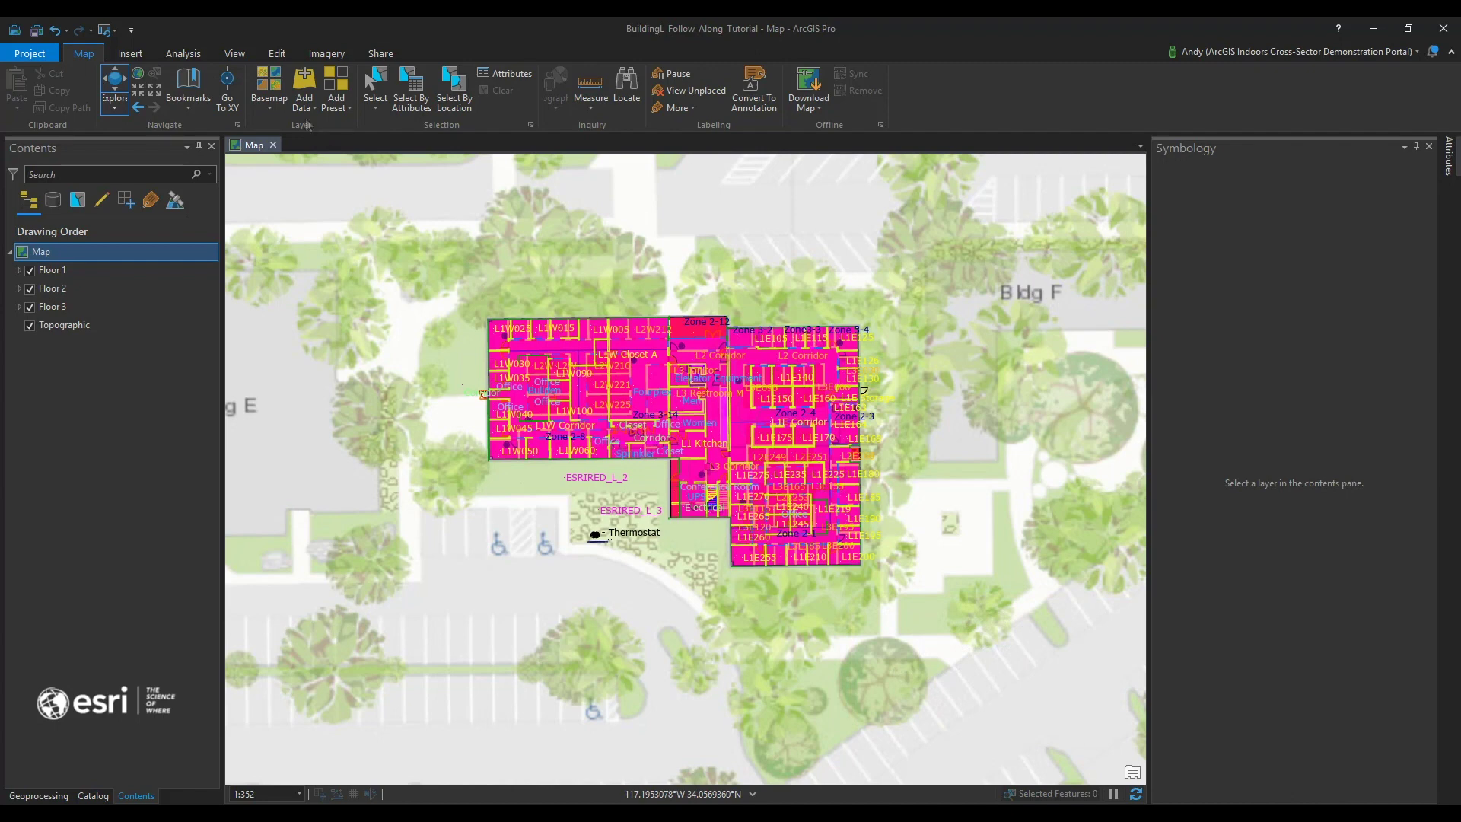
Step: Add the Units, Facilities, Details and Levels feature classes from the Building L Indoors geodatabase's AIIM dataset to the map
left_click(303, 107)
left_click(325, 133)
left_click(774, 262)
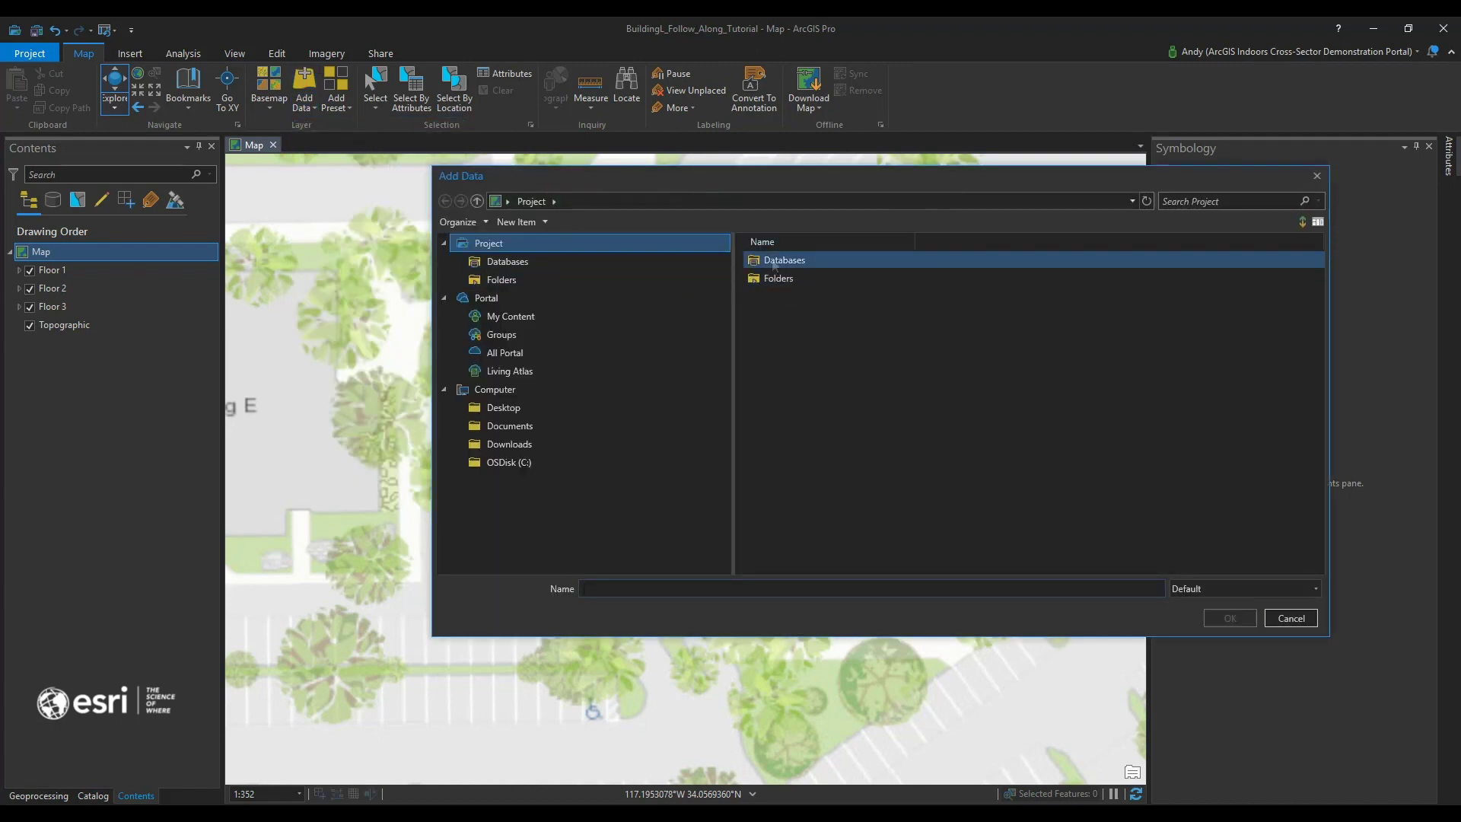
double_click(783, 261)
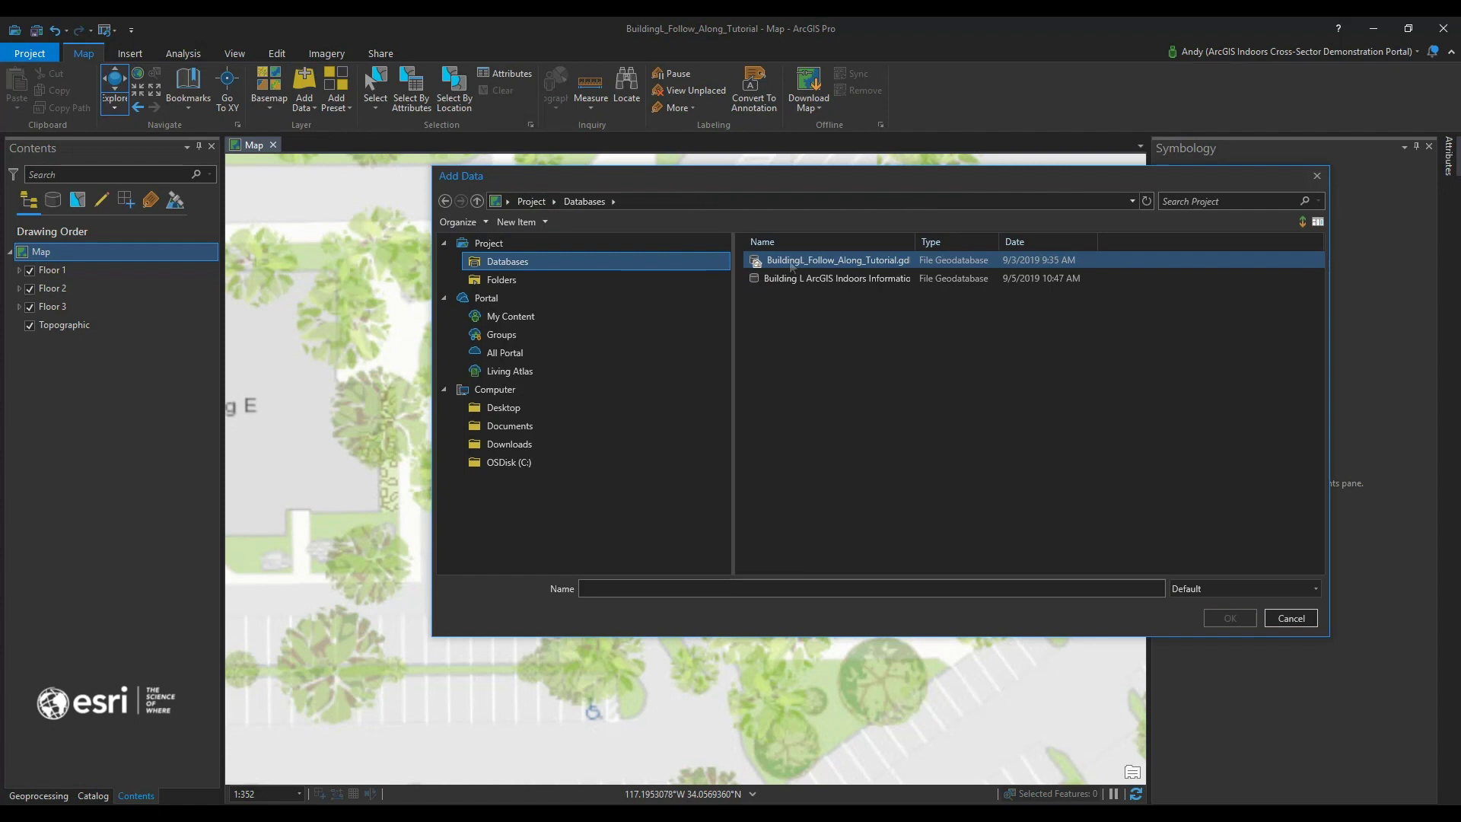
left_click(795, 278)
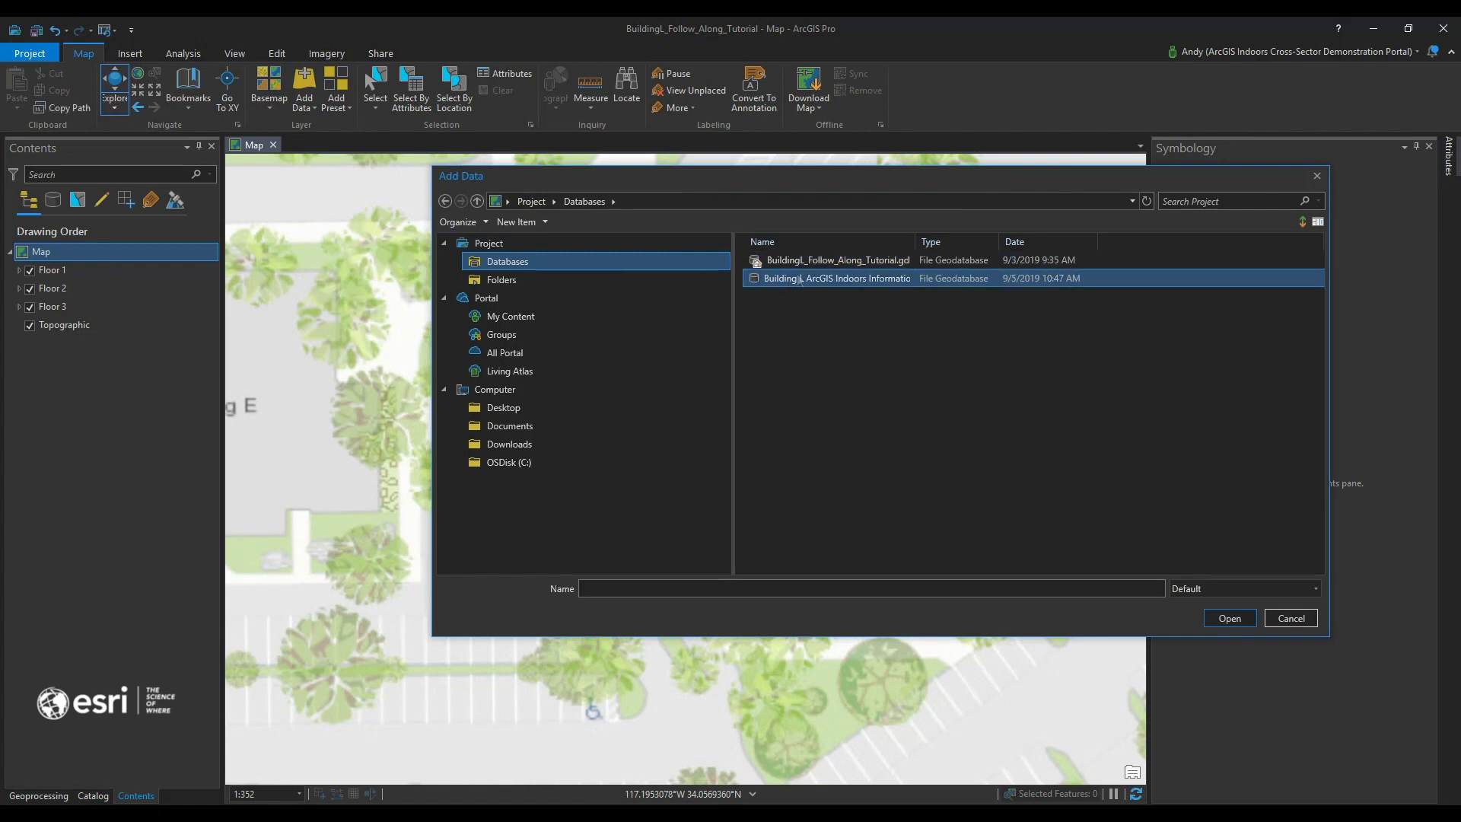
double_click(797, 278)
double_click(791, 267)
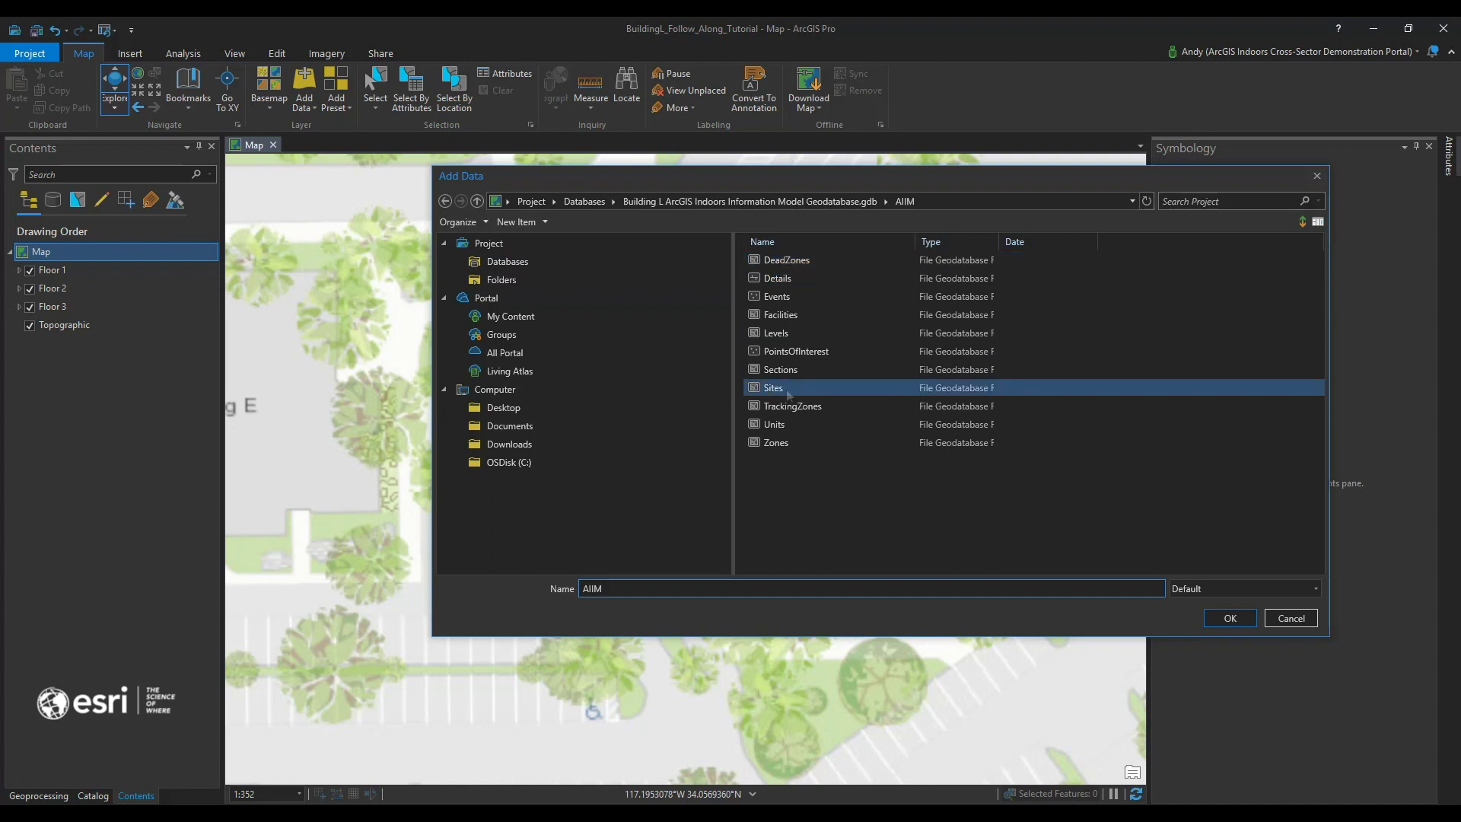
left_click(772, 424)
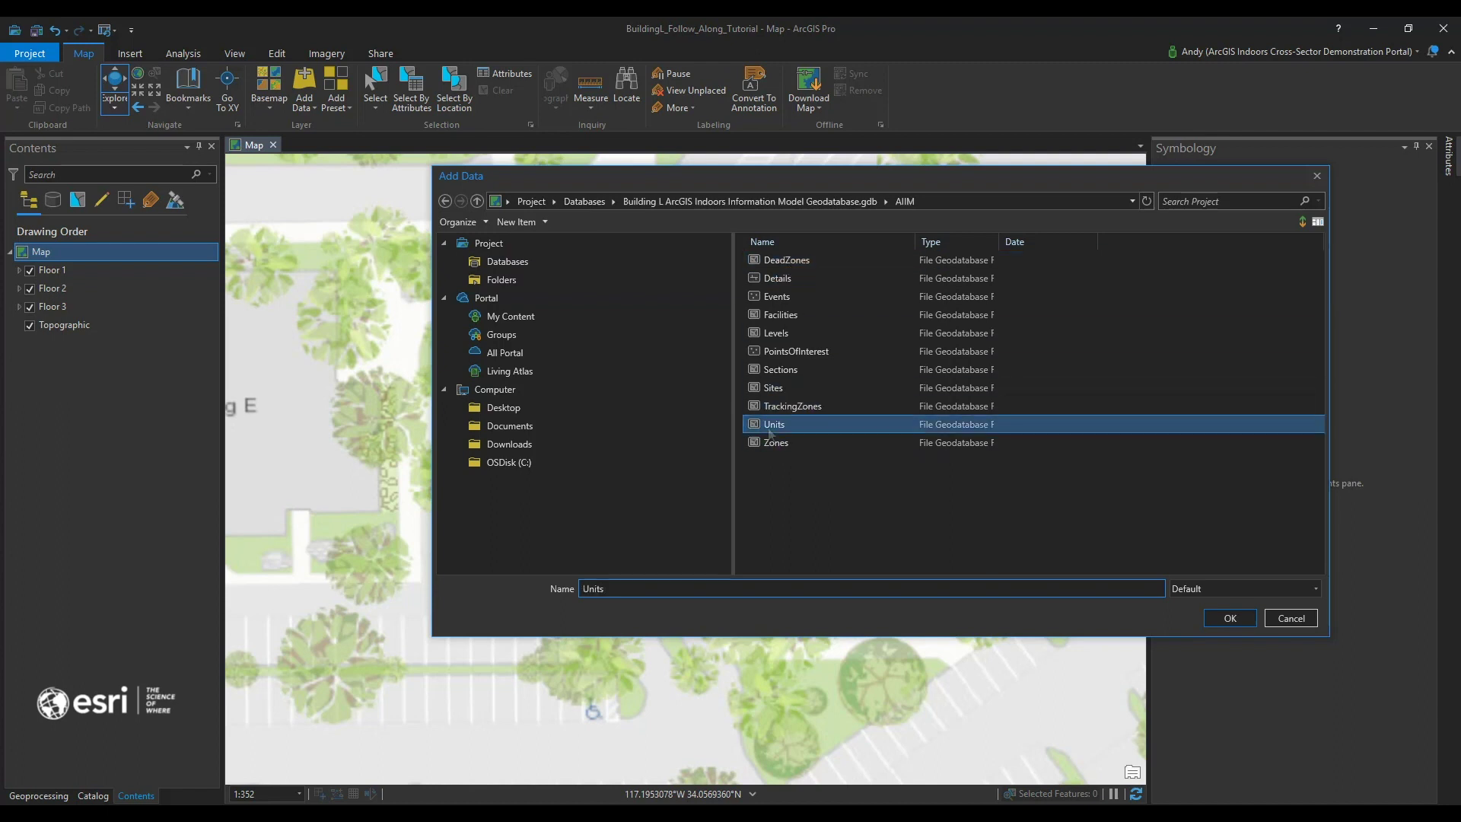
left_click(778, 317, "ctrl")
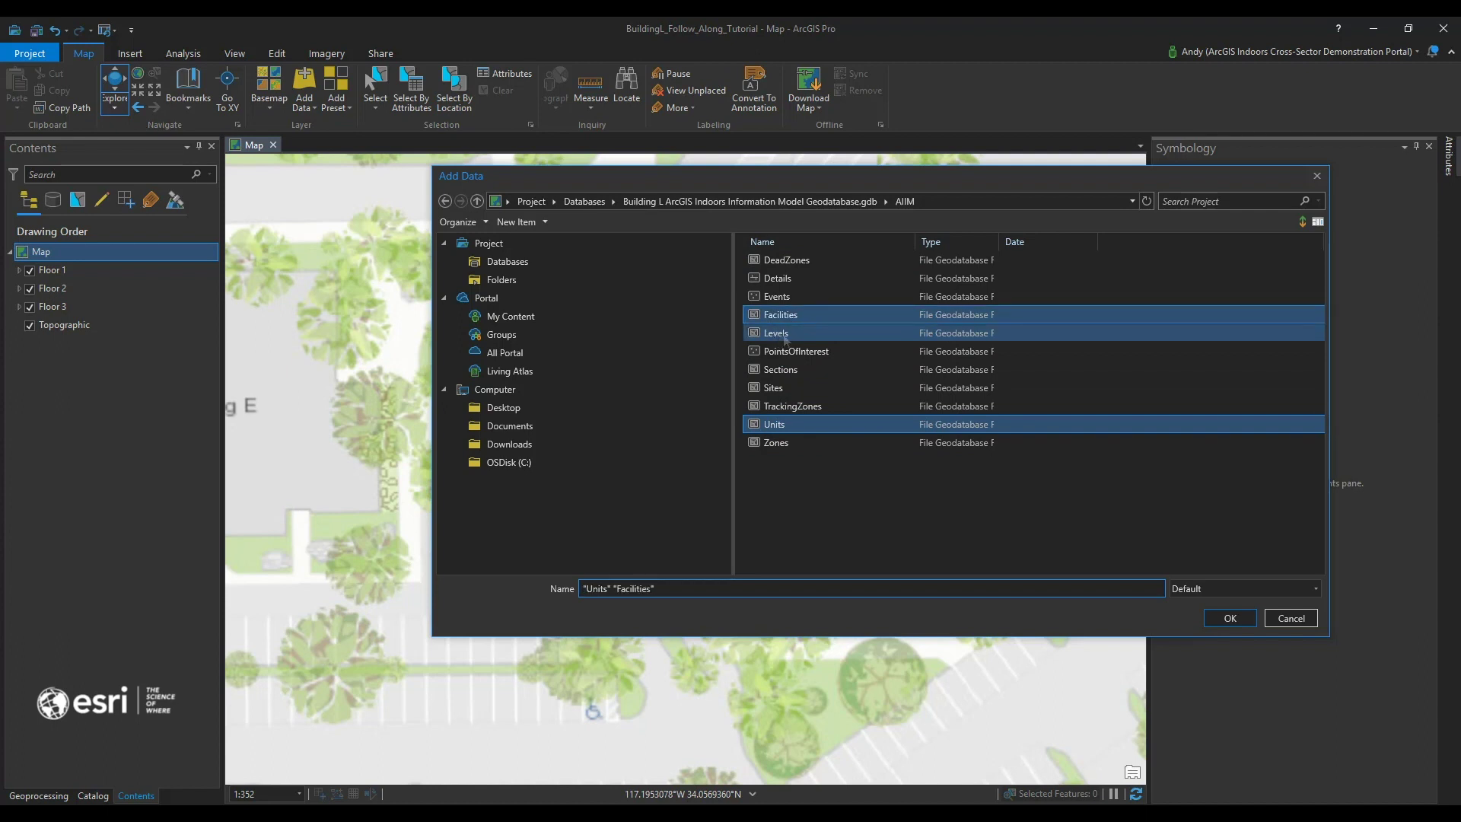
left_click(788, 283, "ctrl")
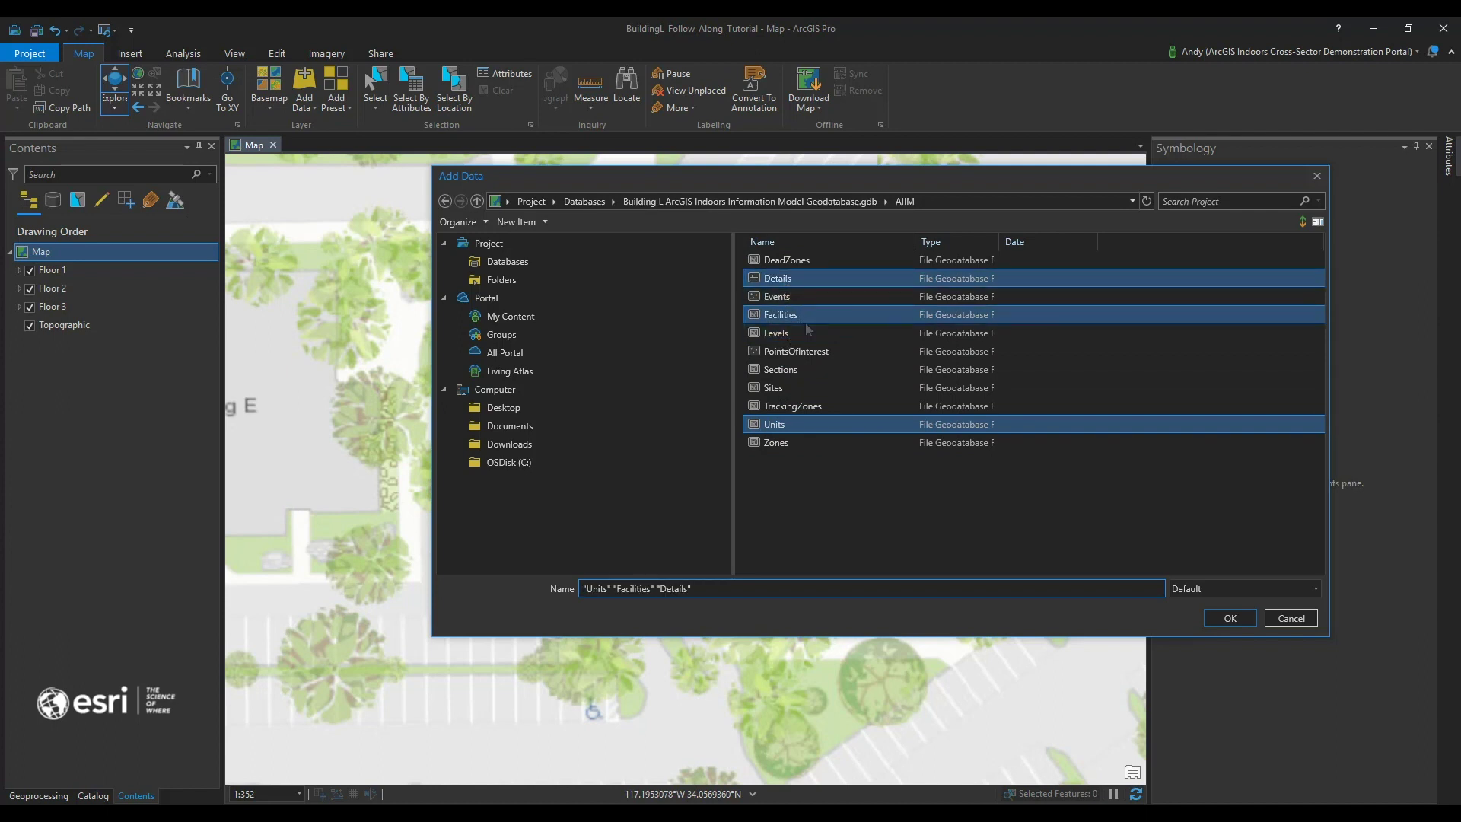
left_click(807, 333, "ctrl")
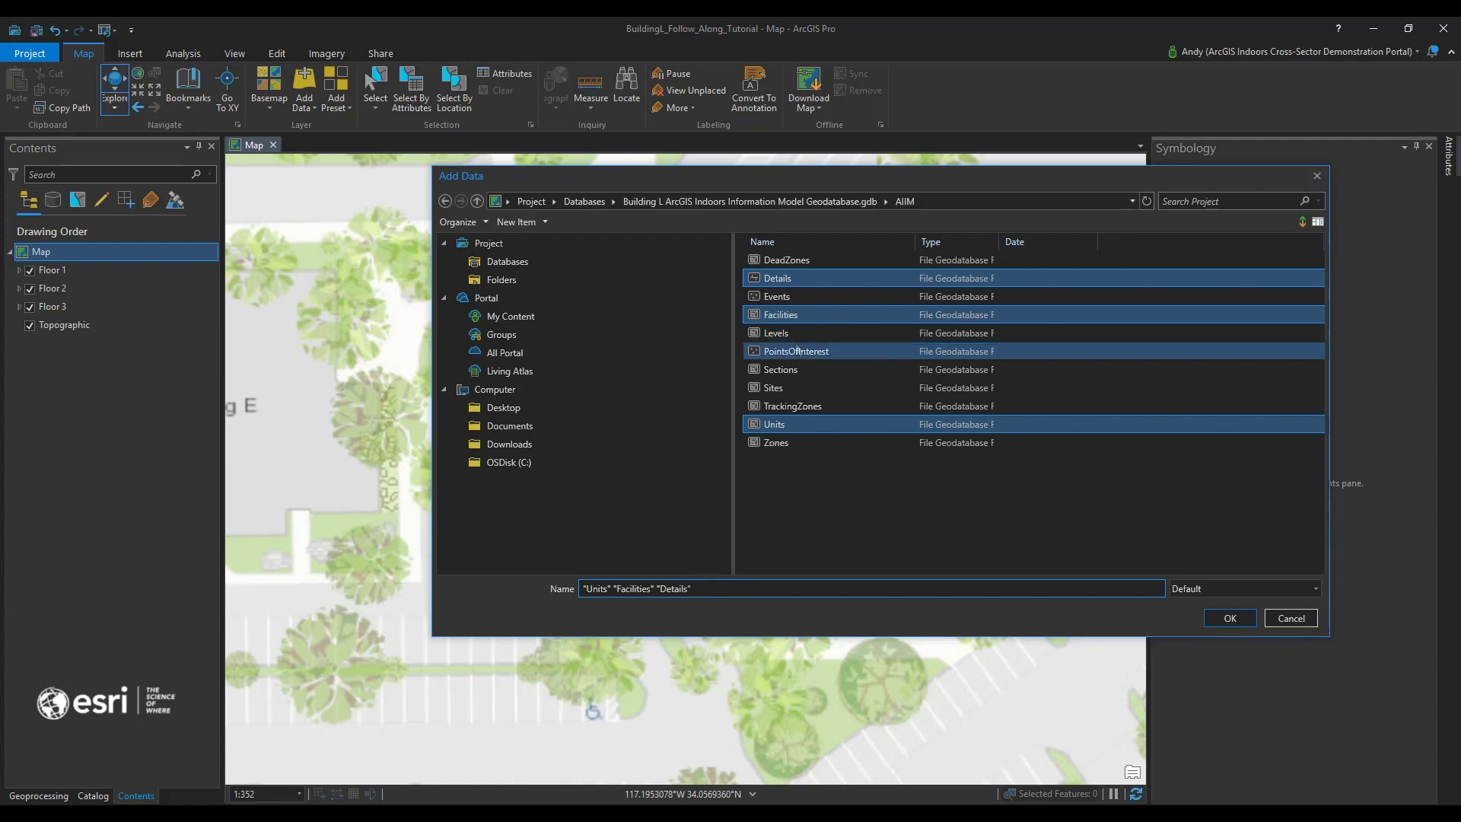
left_click(795, 339, "ctrl")
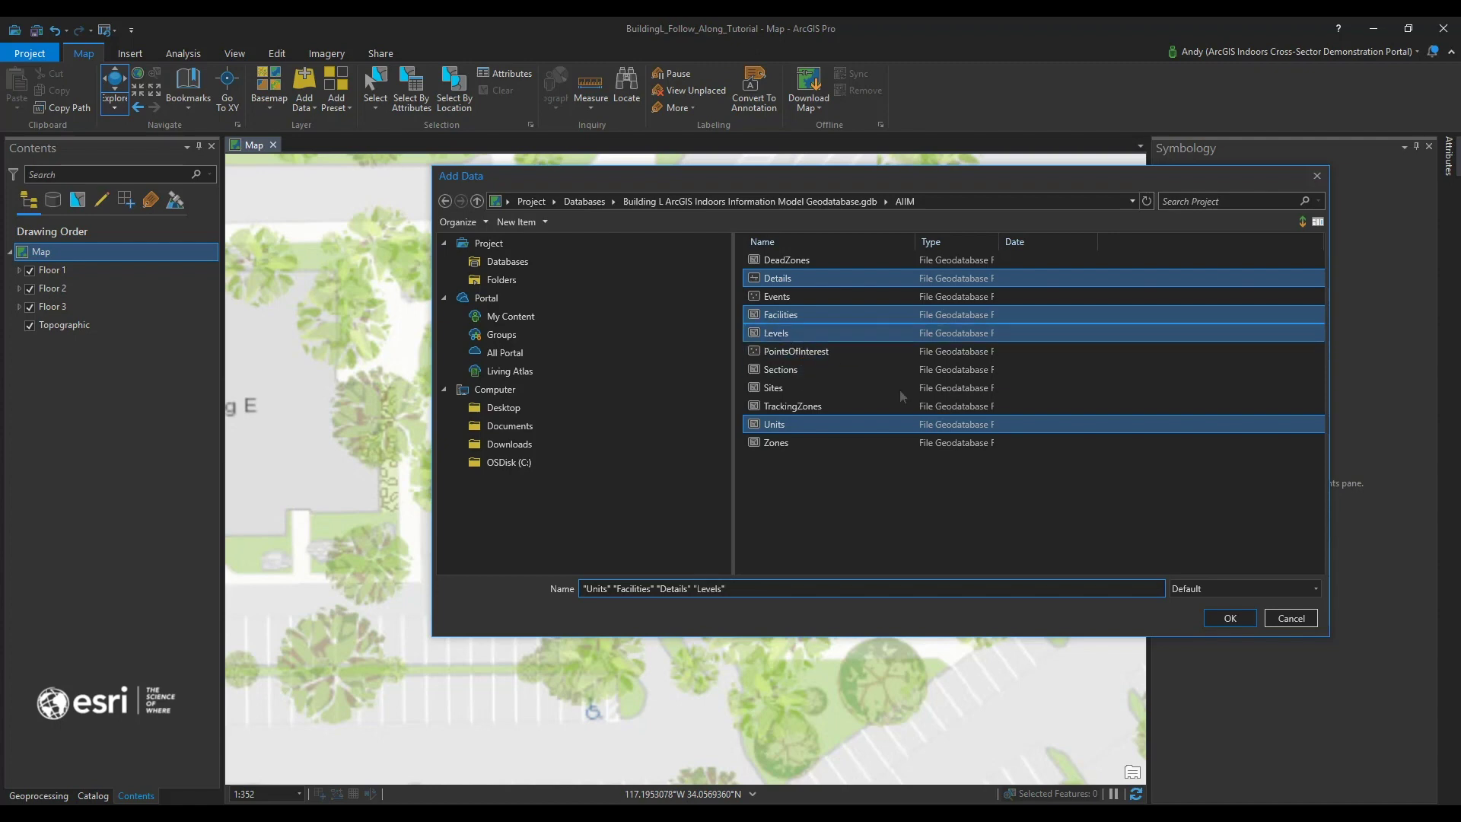
left_click(1230, 618)
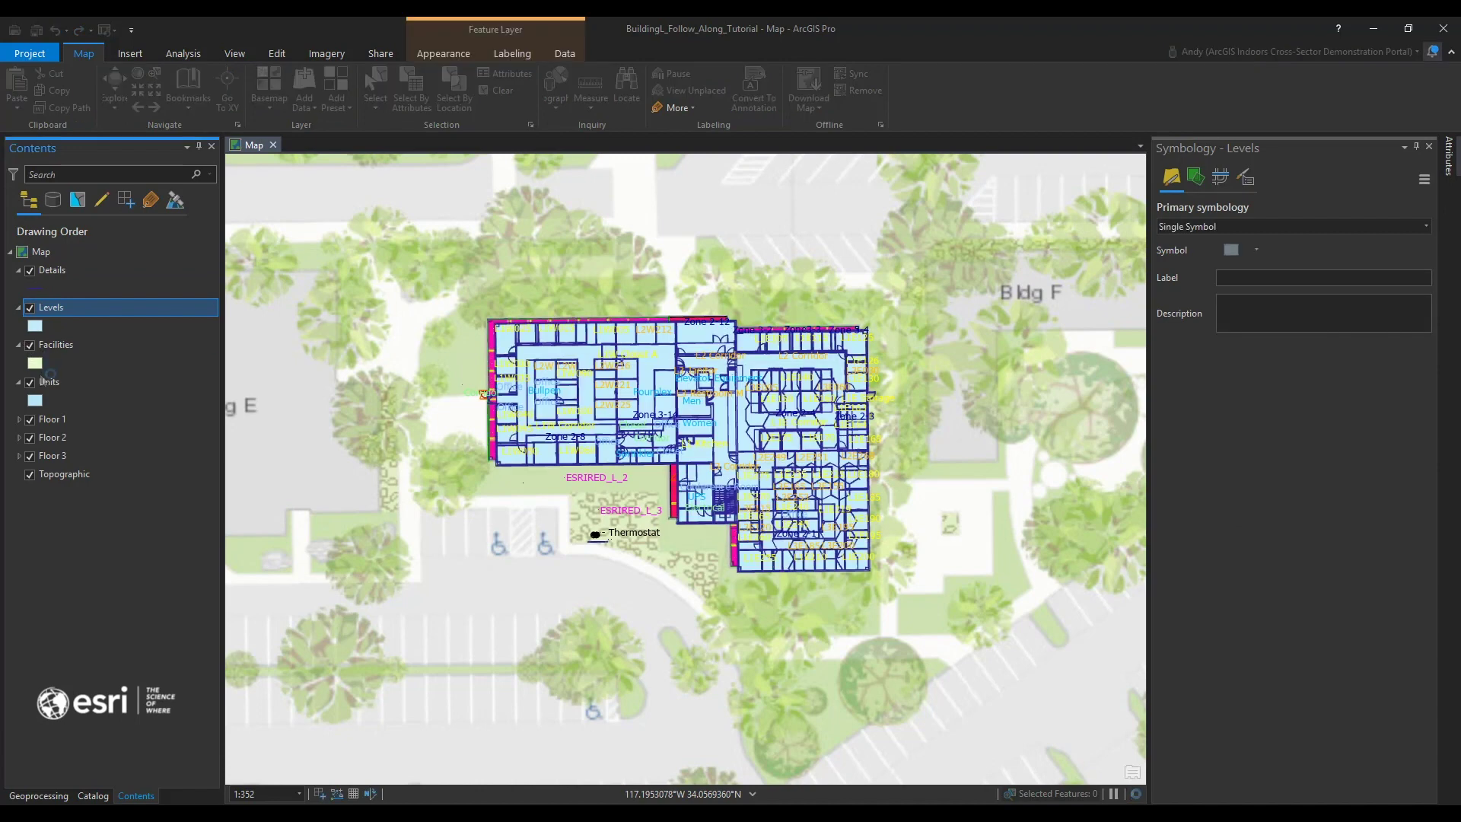
Step: Move the Units layer above Levels and symbolize it with unique values based on the Use Type field
left_click_drag(88, 392, 113, 304)
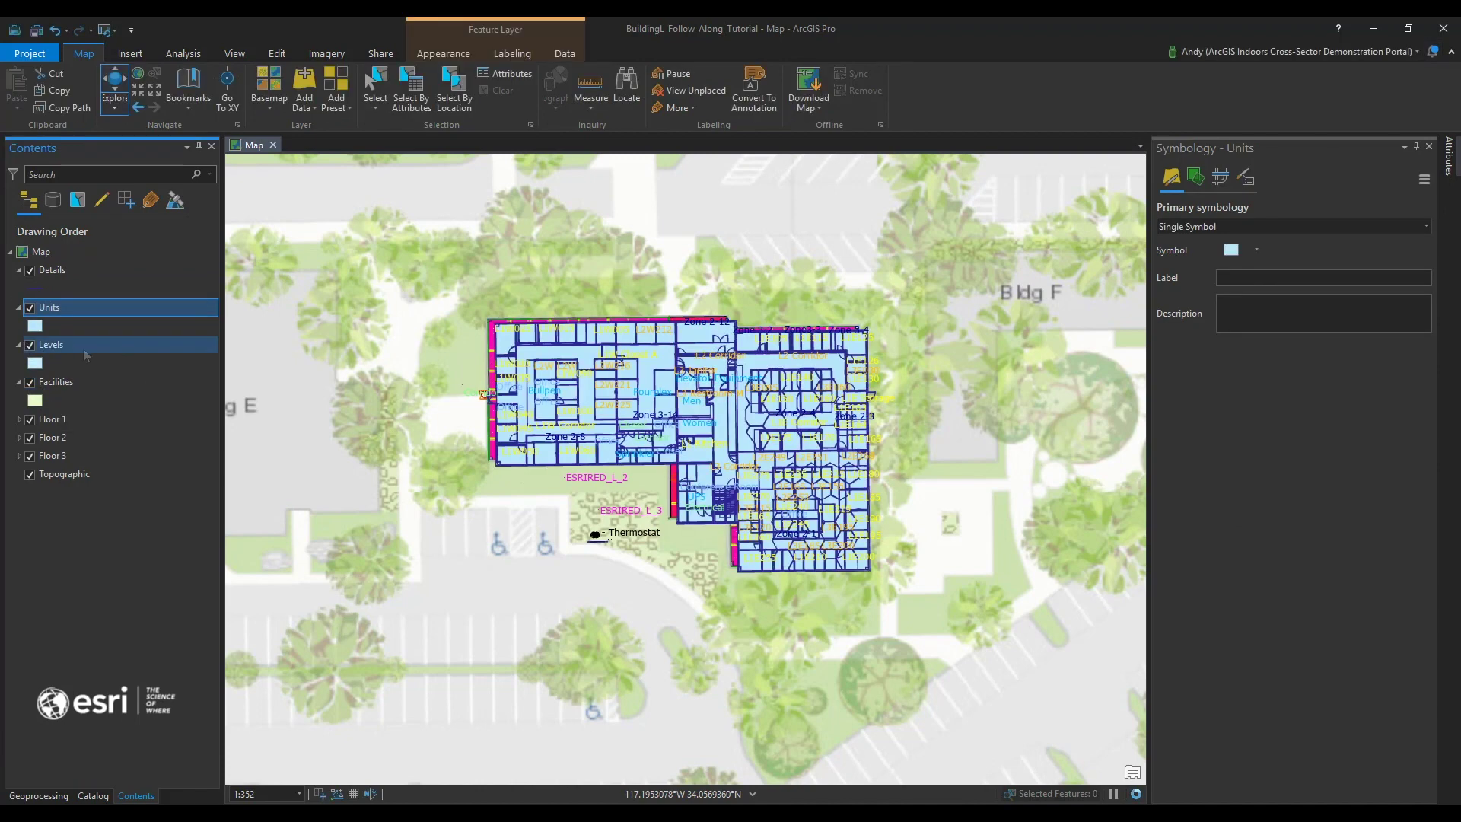
left_click(37, 329)
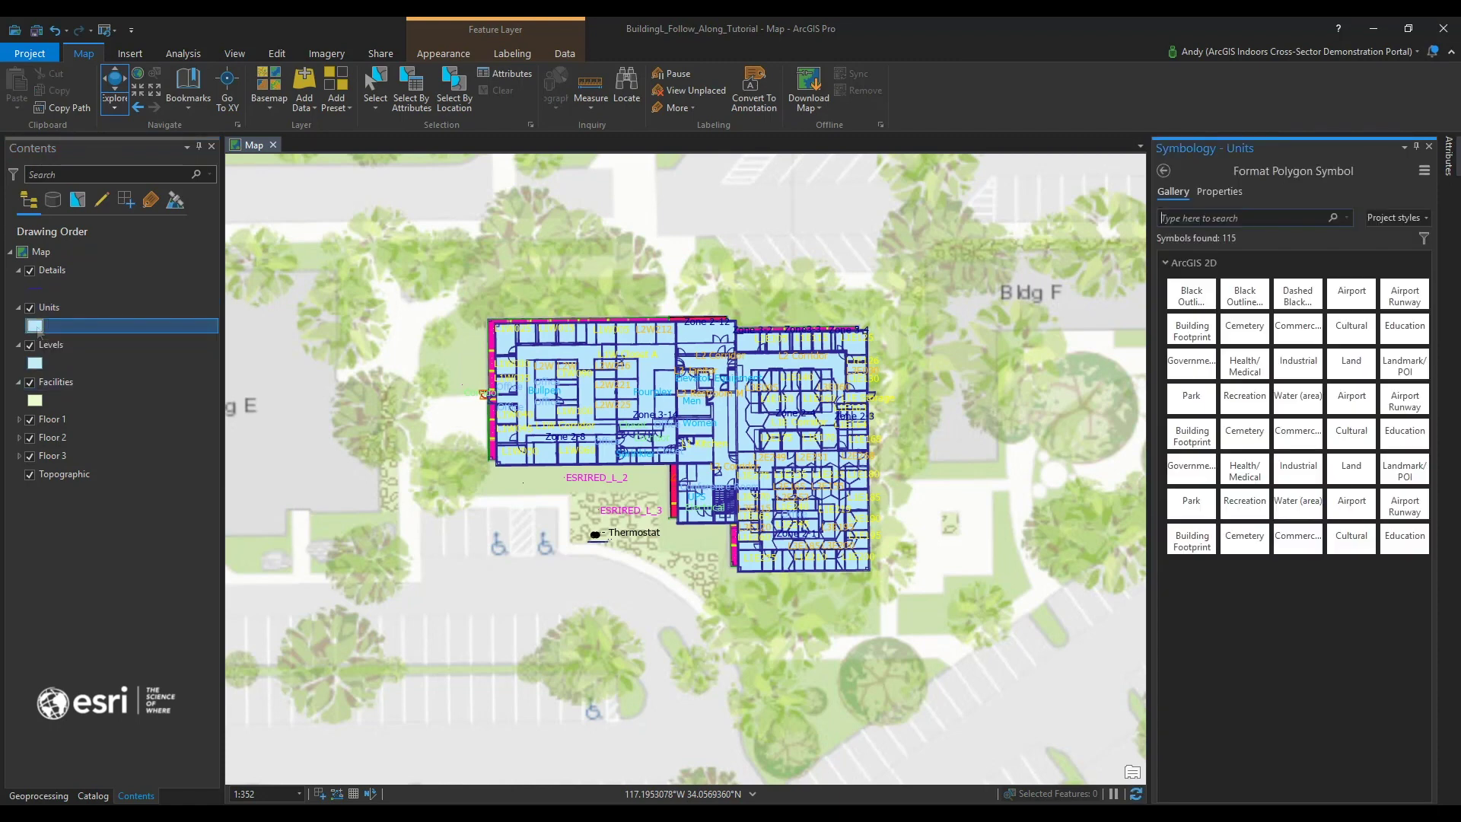
left_click(1162, 172)
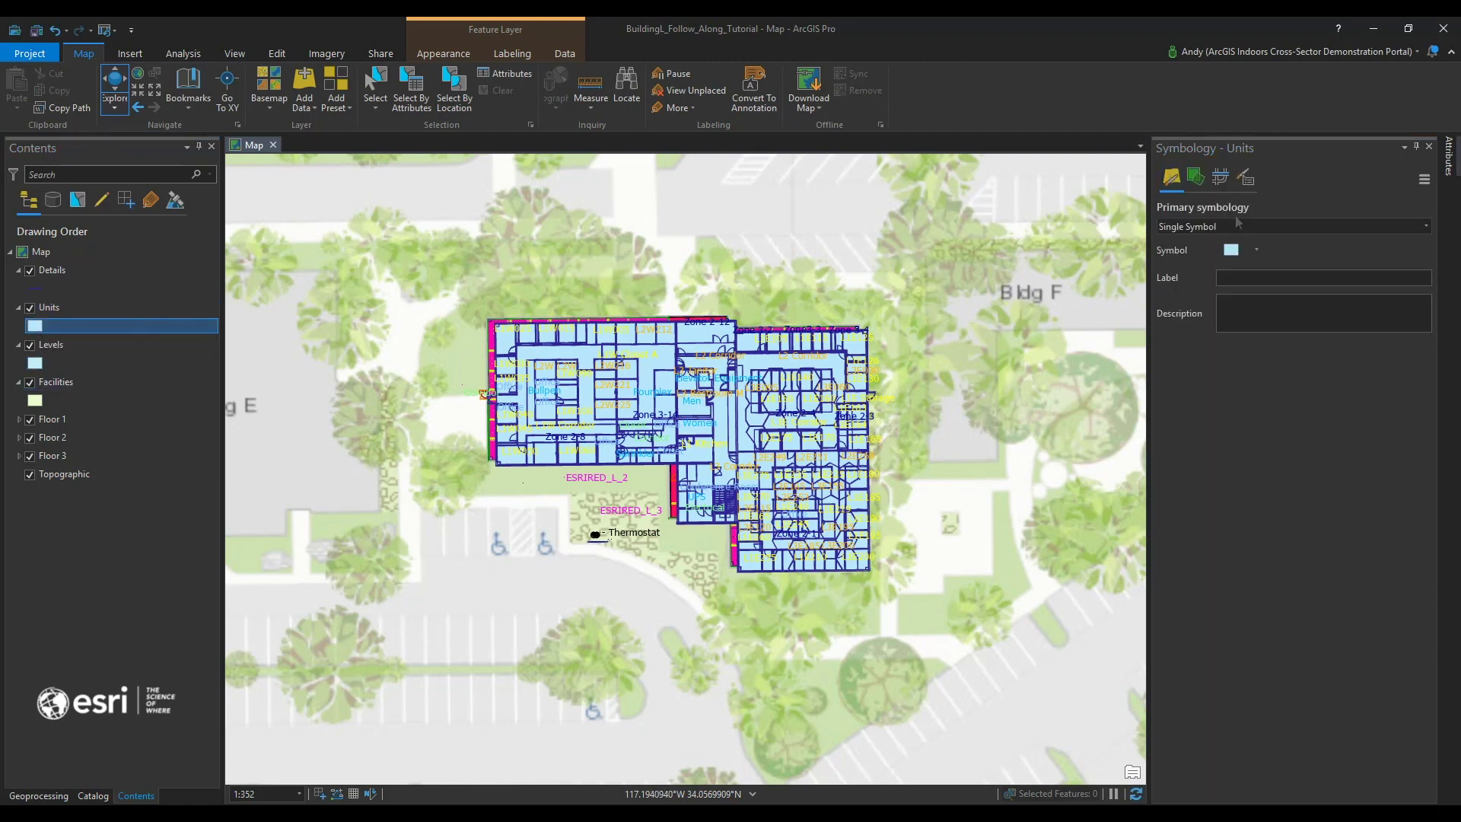
left_click(1425, 226)
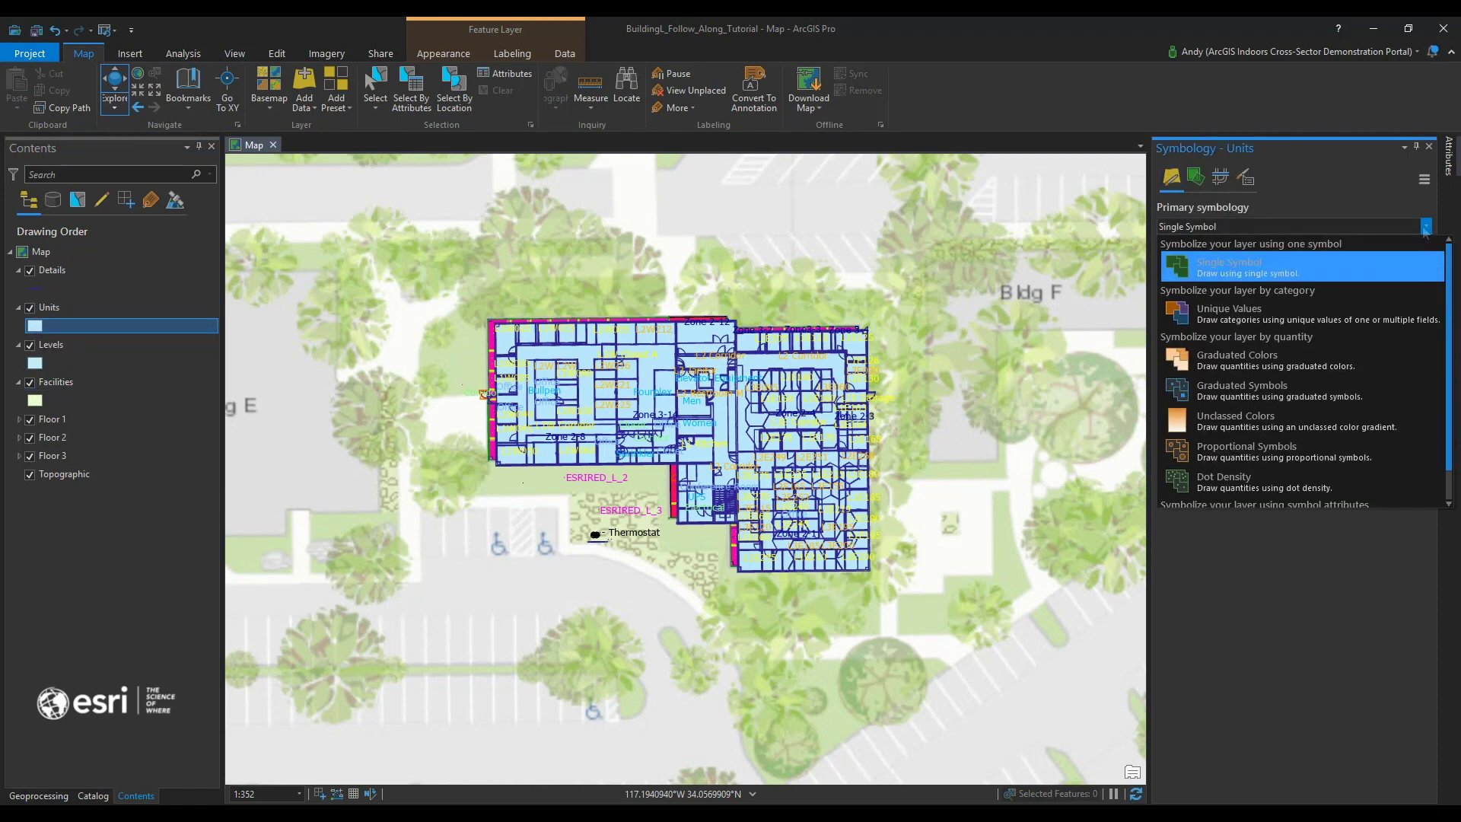
left_click(1341, 316)
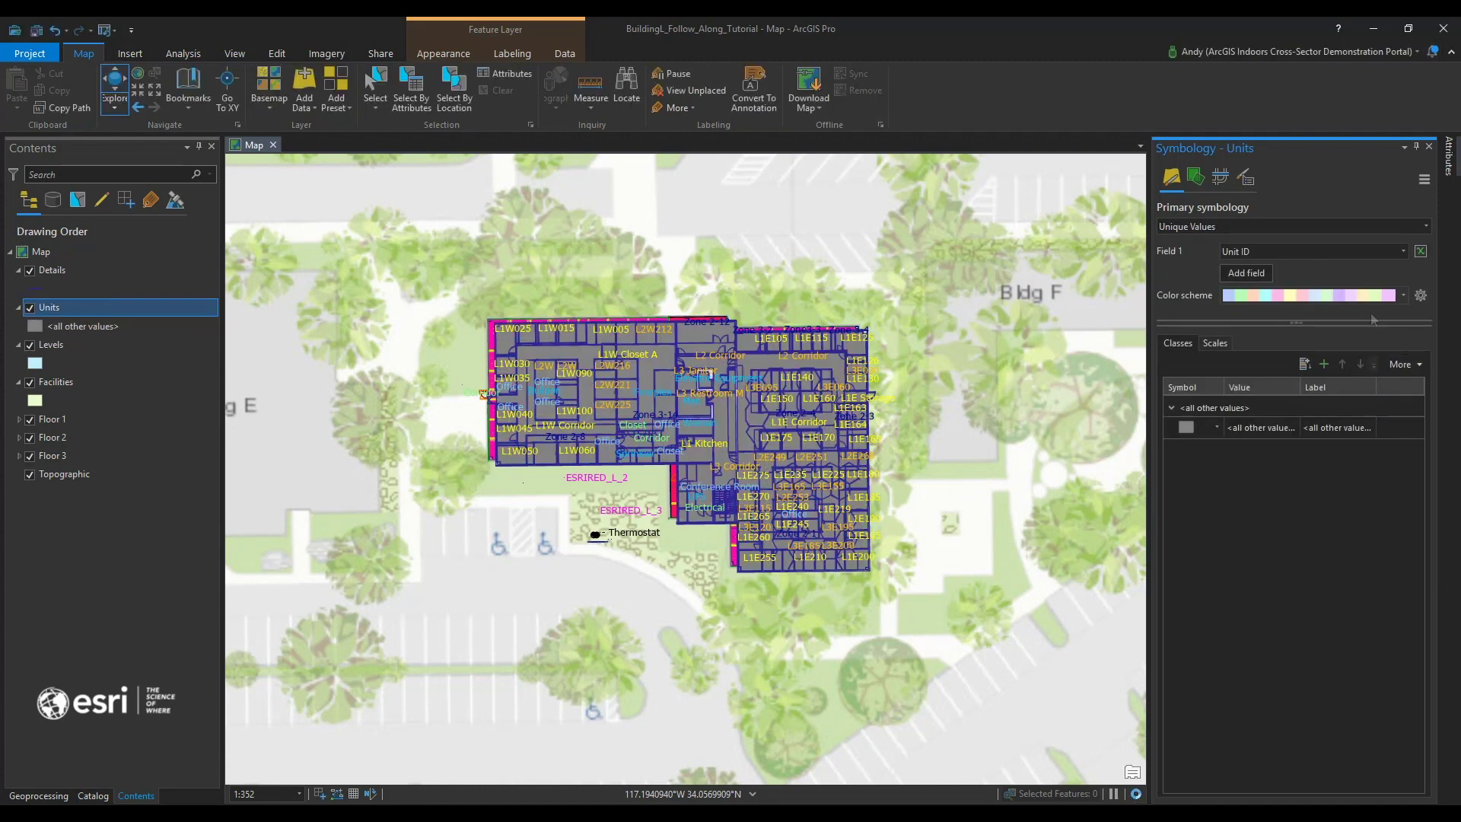
left_click(1402, 252)
scroll(1361, 289, "up", 3)
left_click(1360, 298)
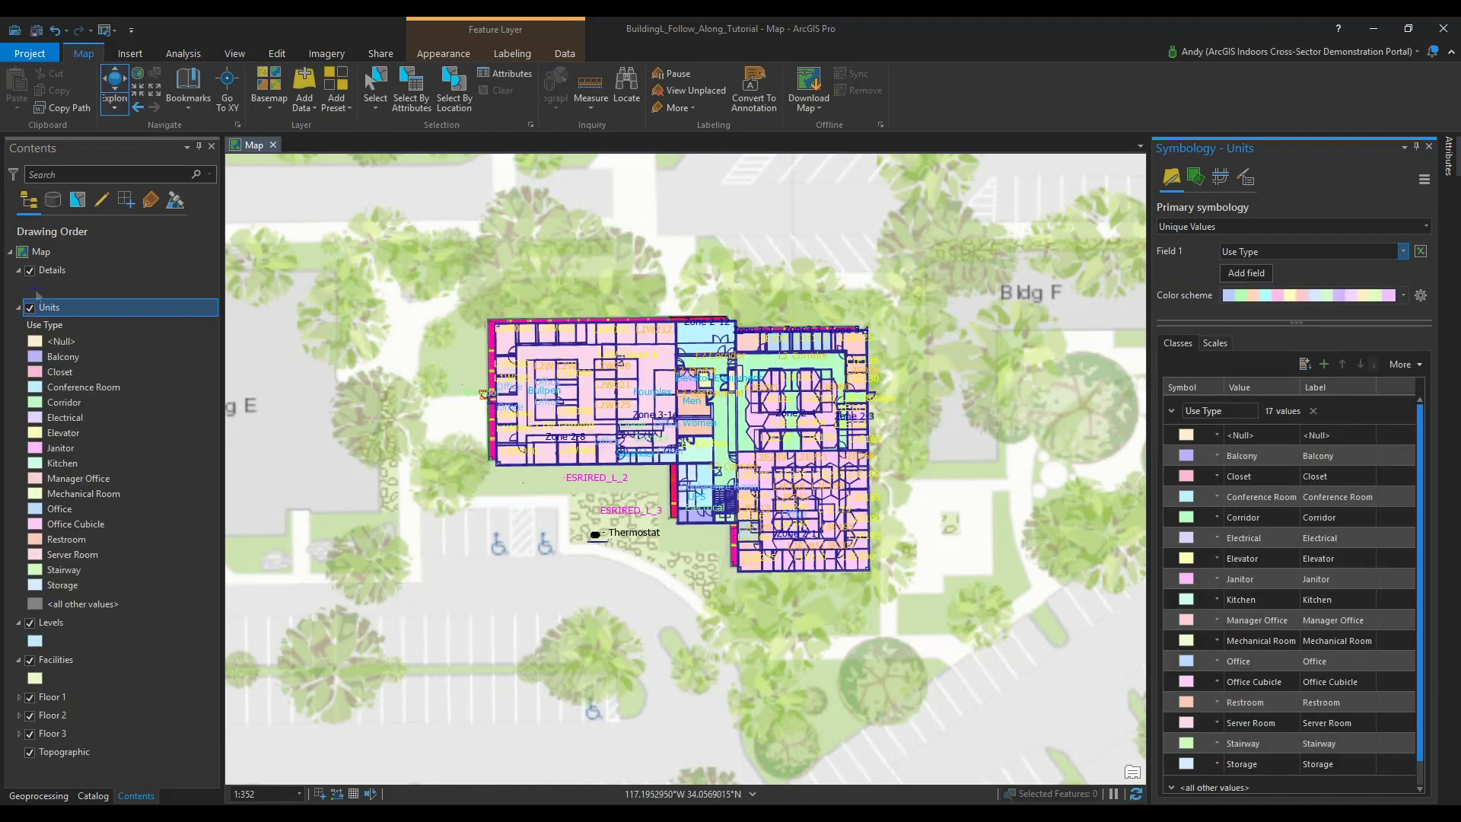
Step: Collapse the legends of the Units, Levels, Facilities and Details layers
left_click(18, 307)
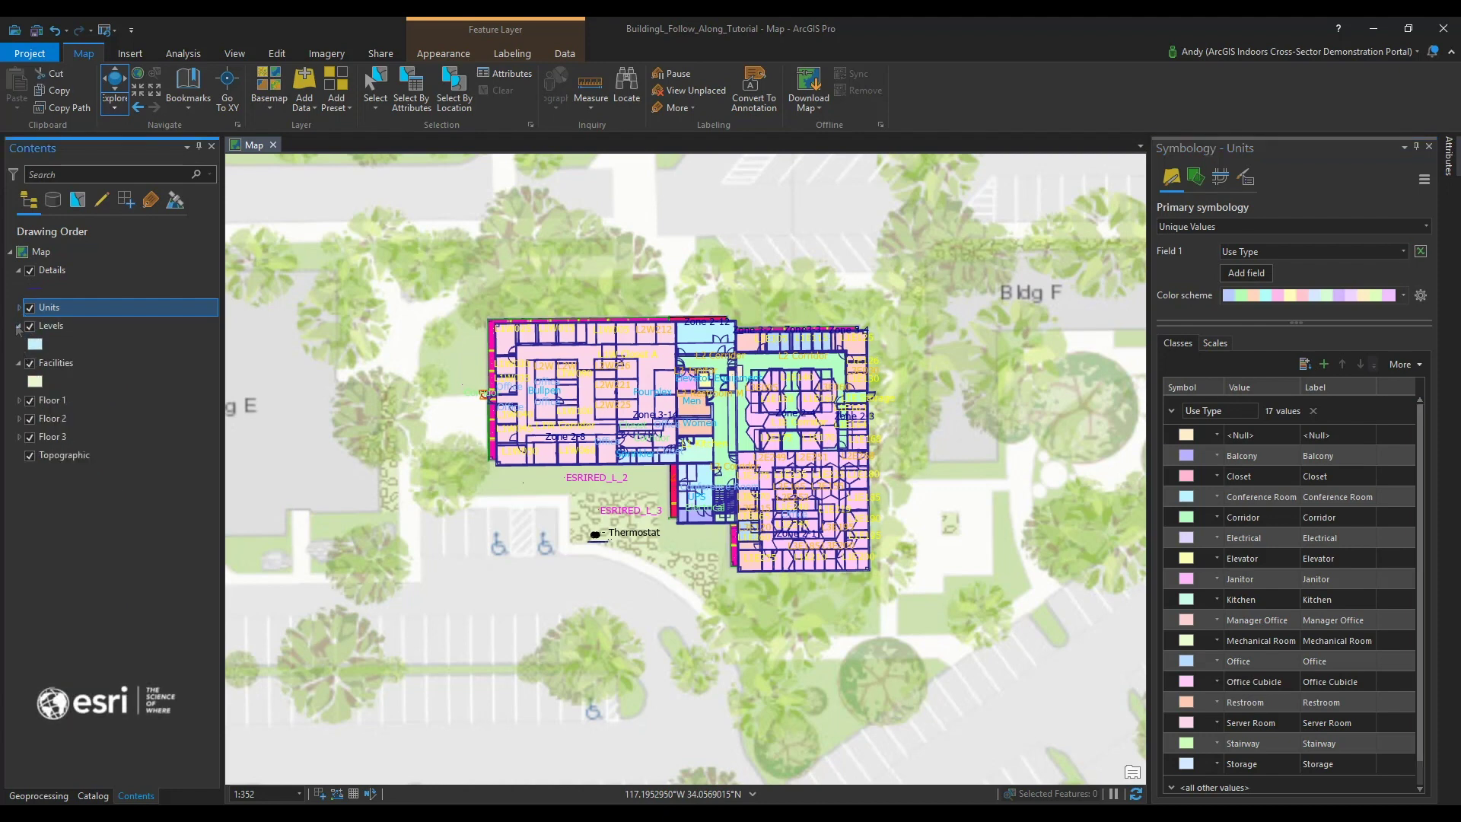
left_click(19, 330)
left_click(18, 326)
left_click(19, 345)
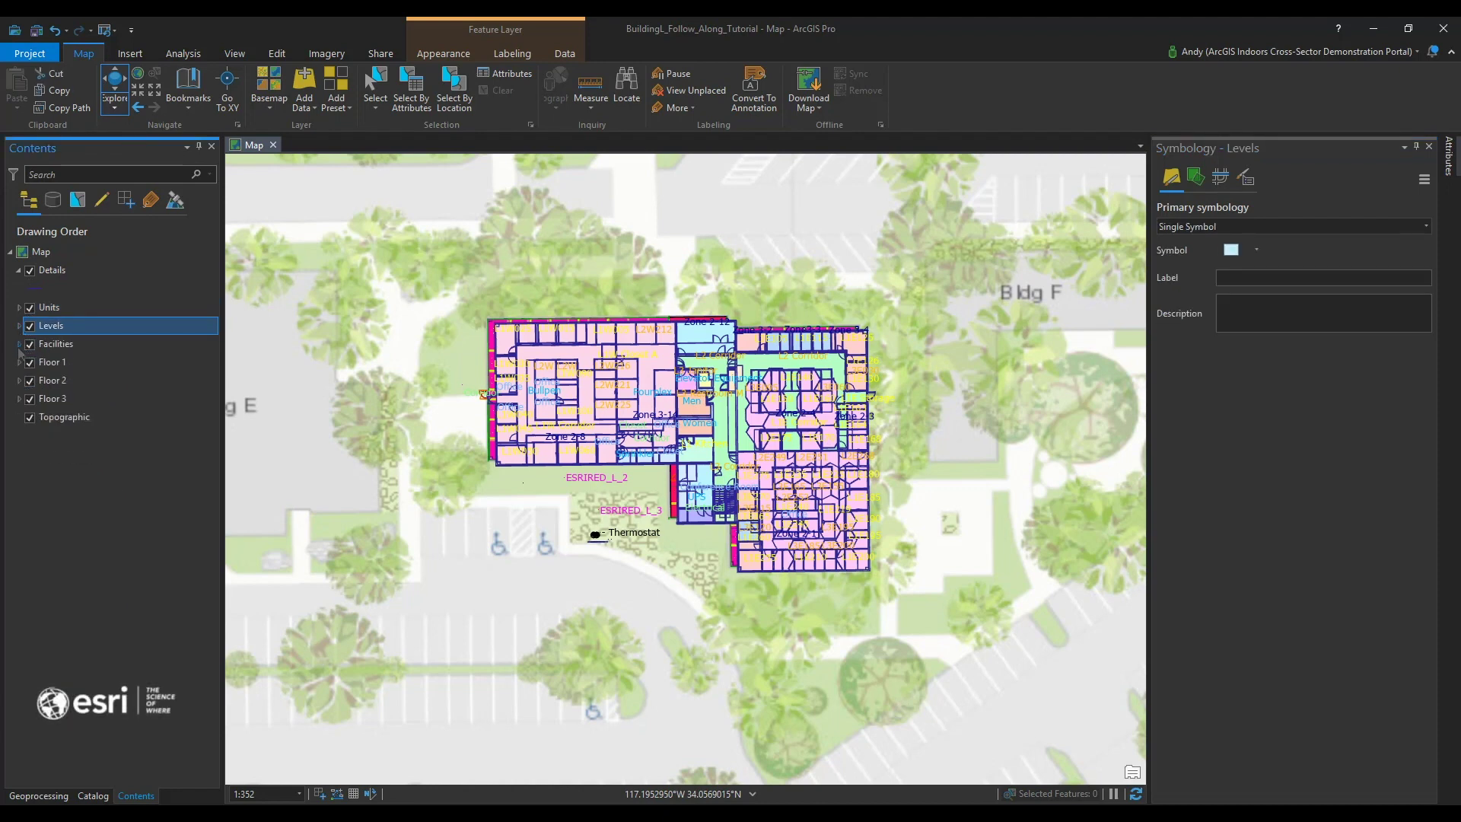
left_click(18, 270)
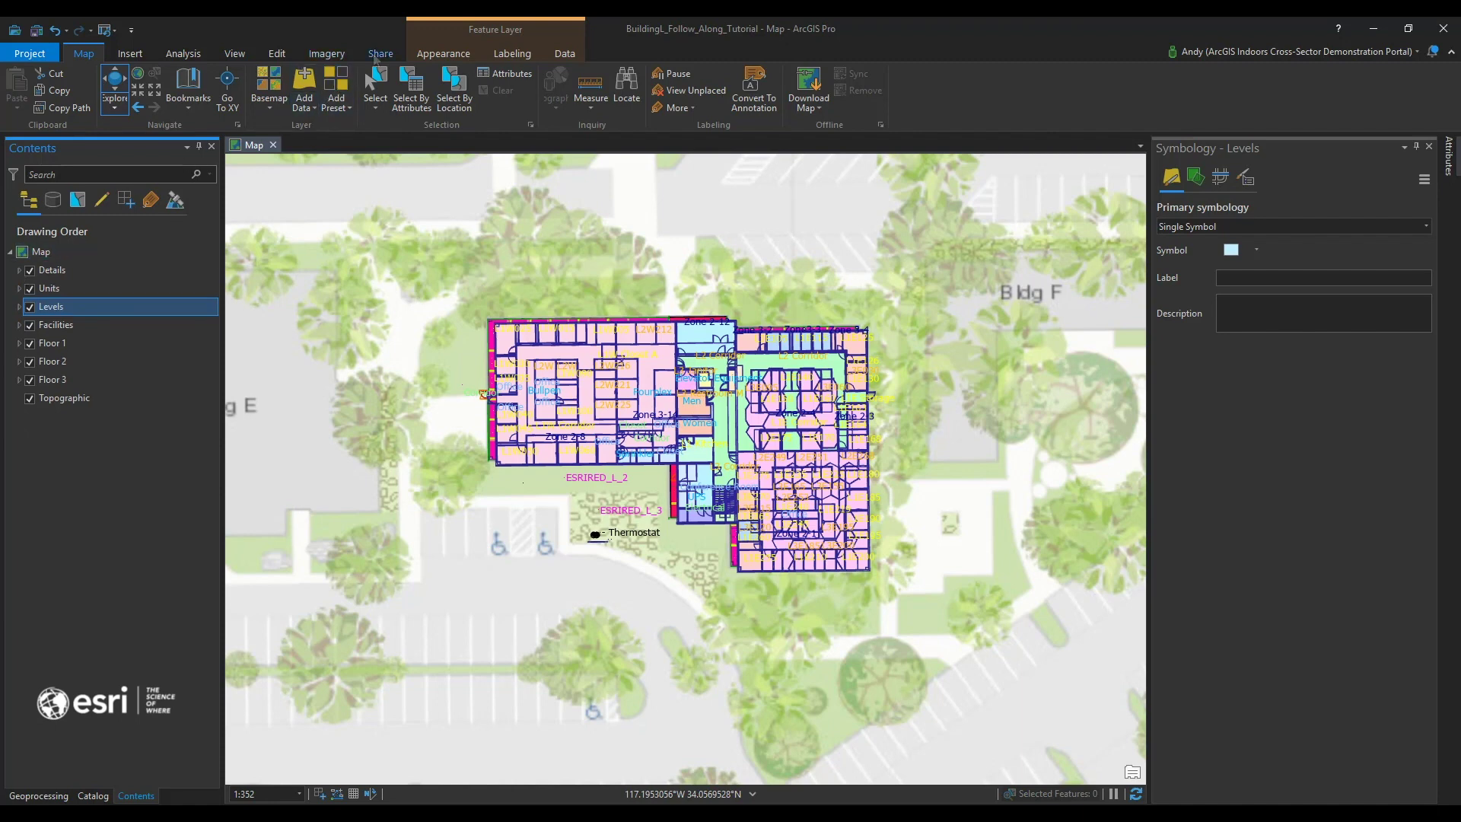
Step: Add a range definition based on the Vertical Order field to the Details layer
left_click(57, 273)
right_click(57, 274)
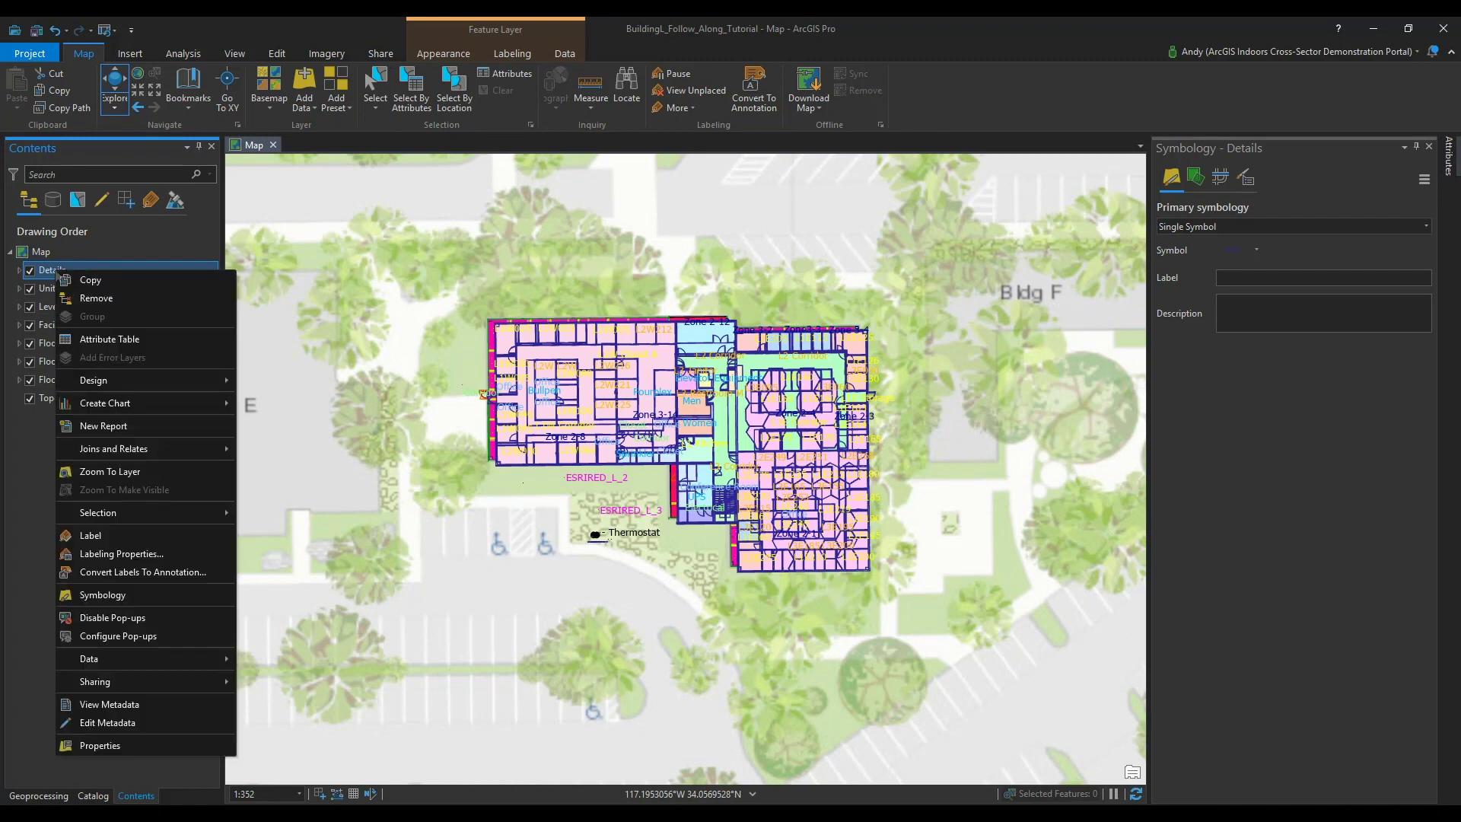
left_click(167, 744)
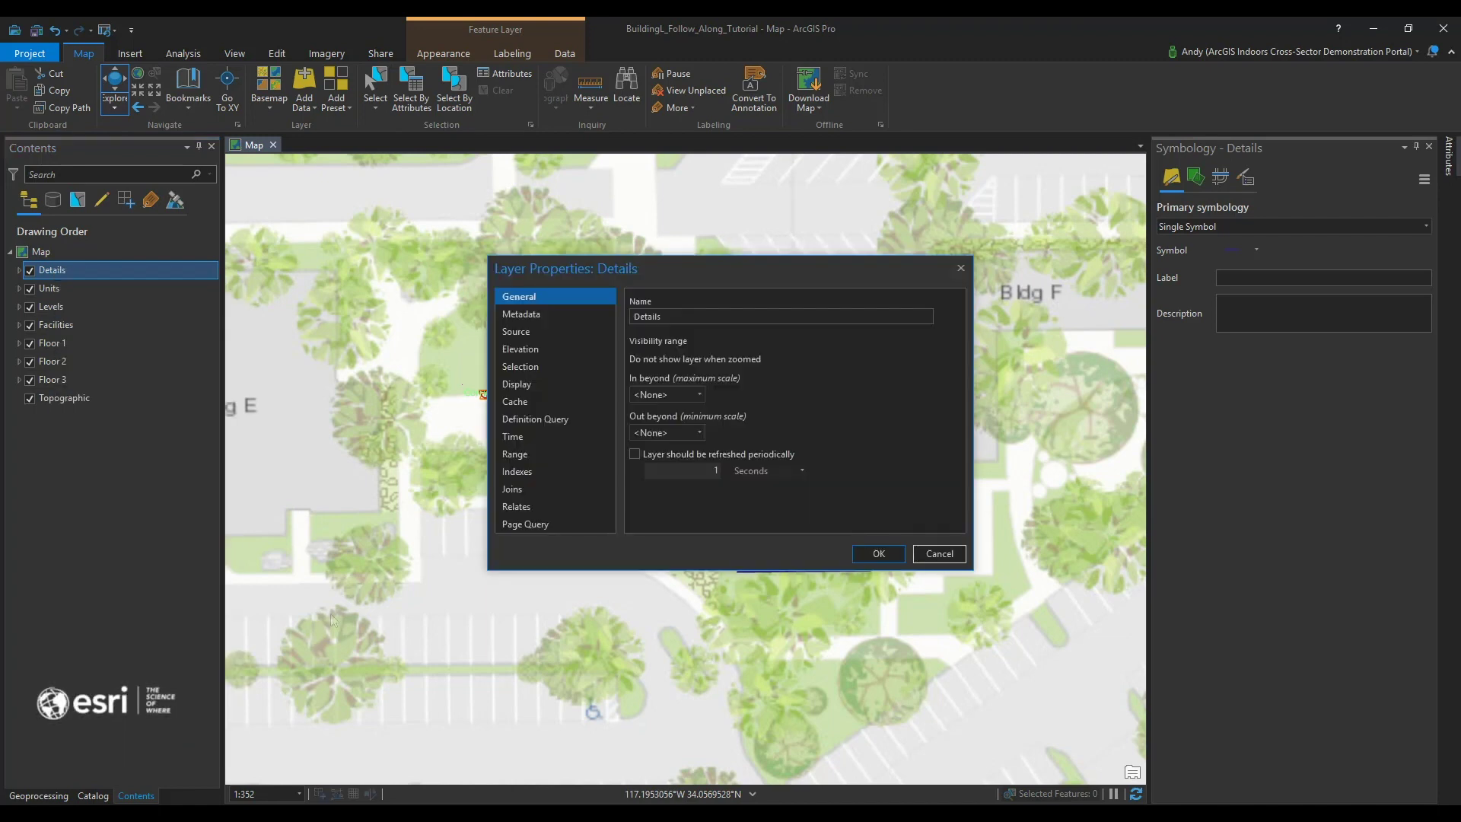
left_click(544, 454)
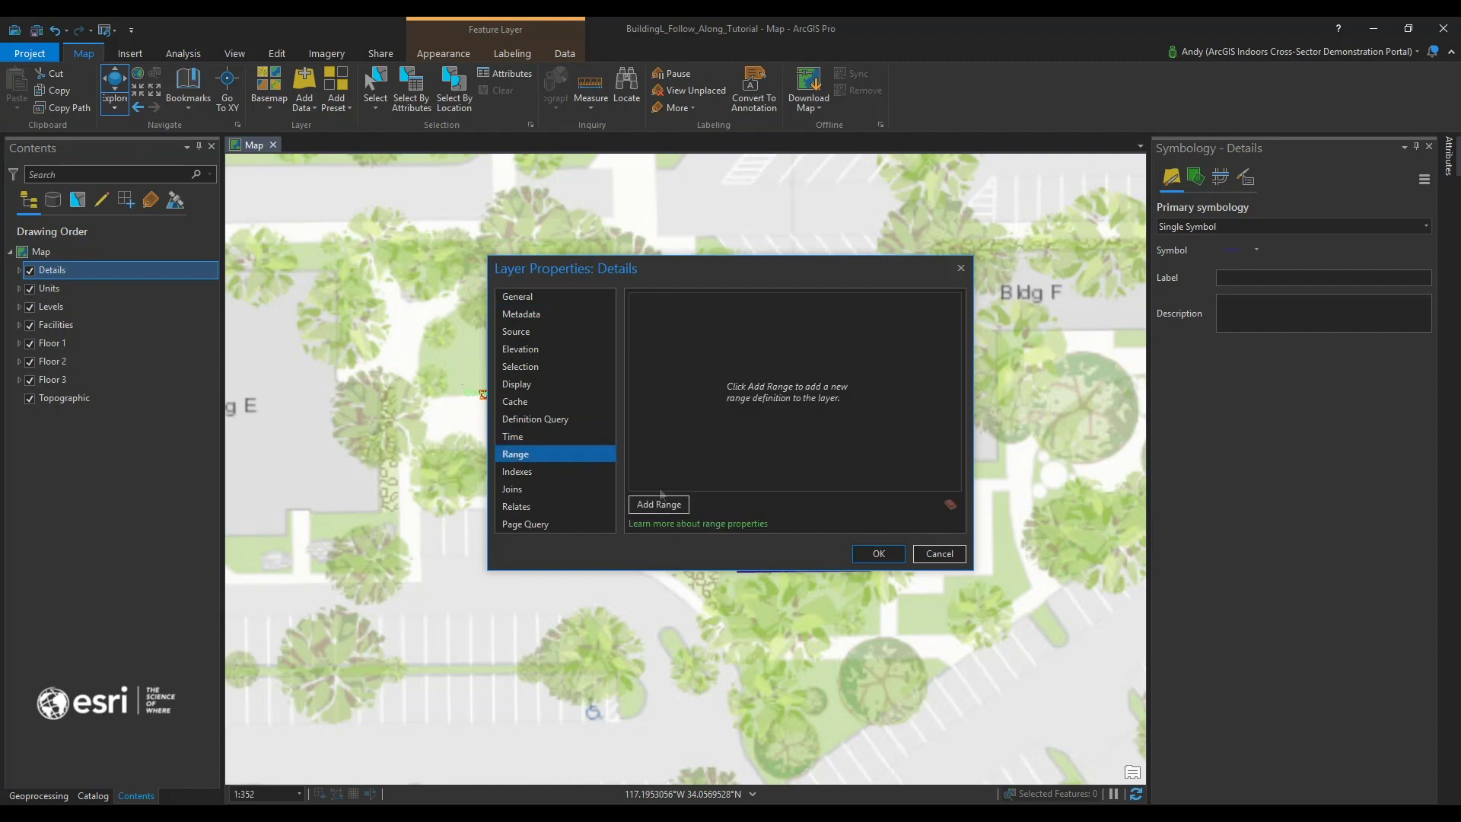
left_click(658, 504)
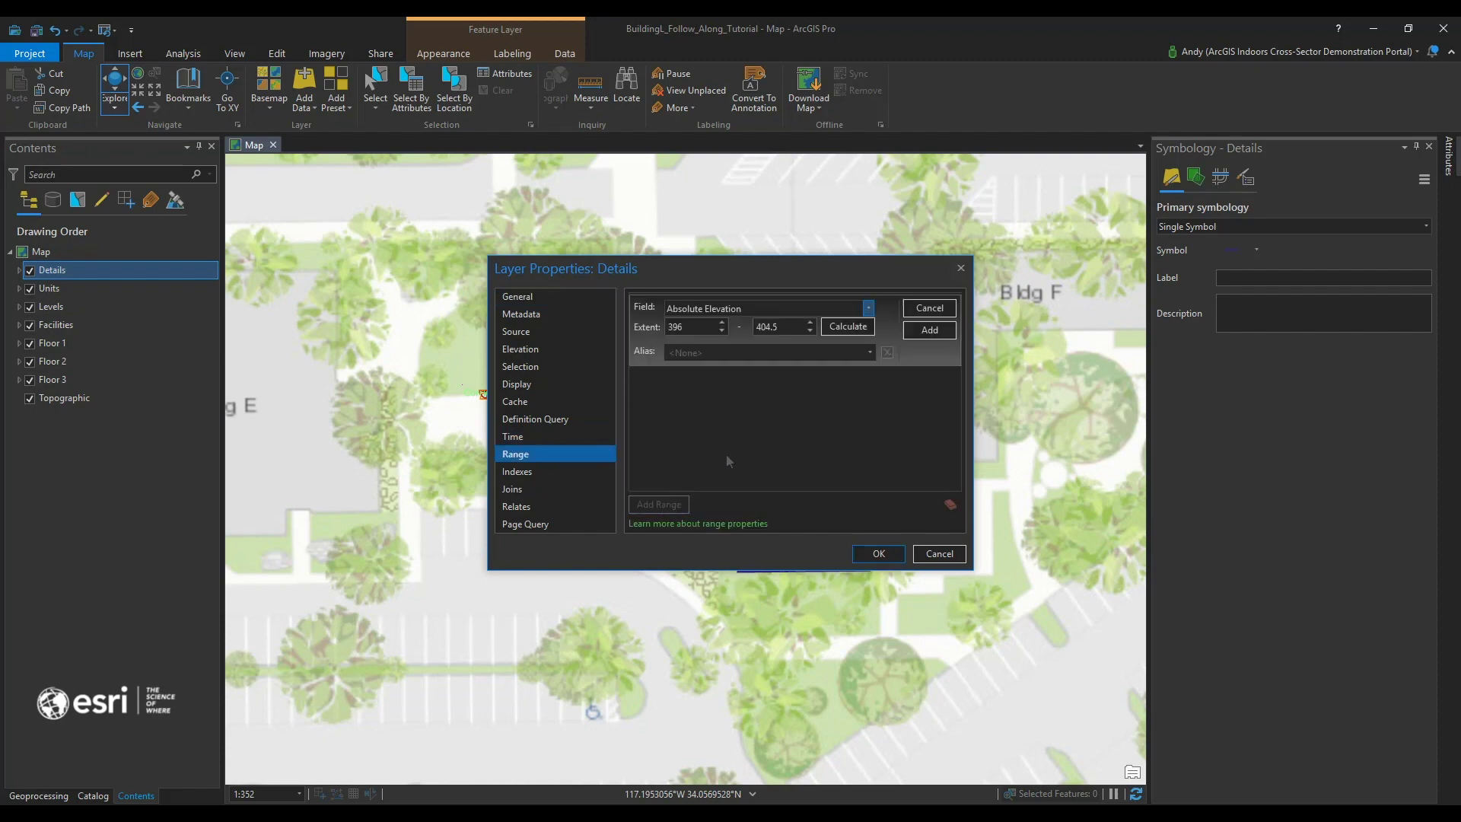
left_click(868, 308)
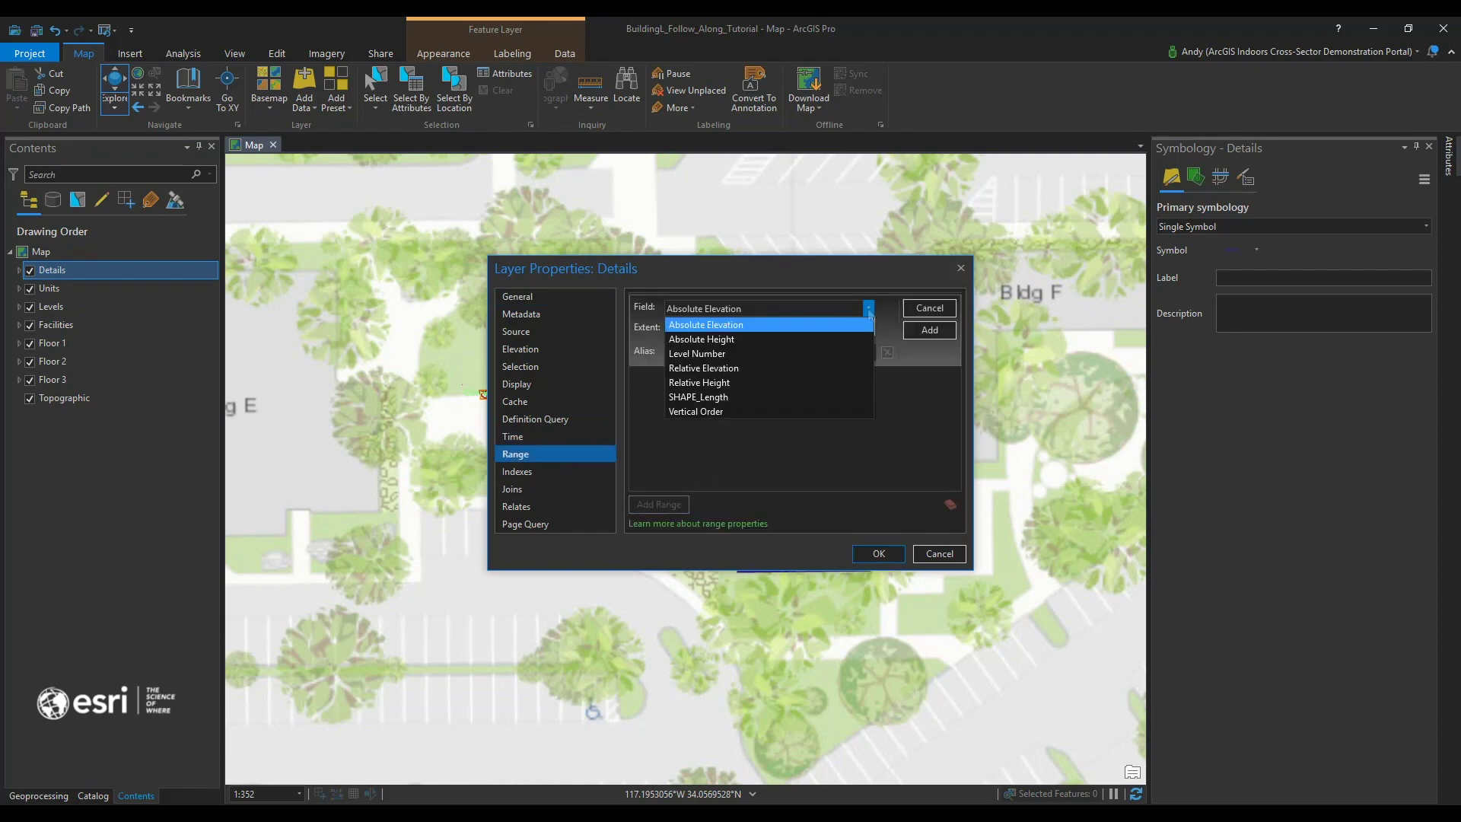
left_click(781, 411)
left_click(949, 332)
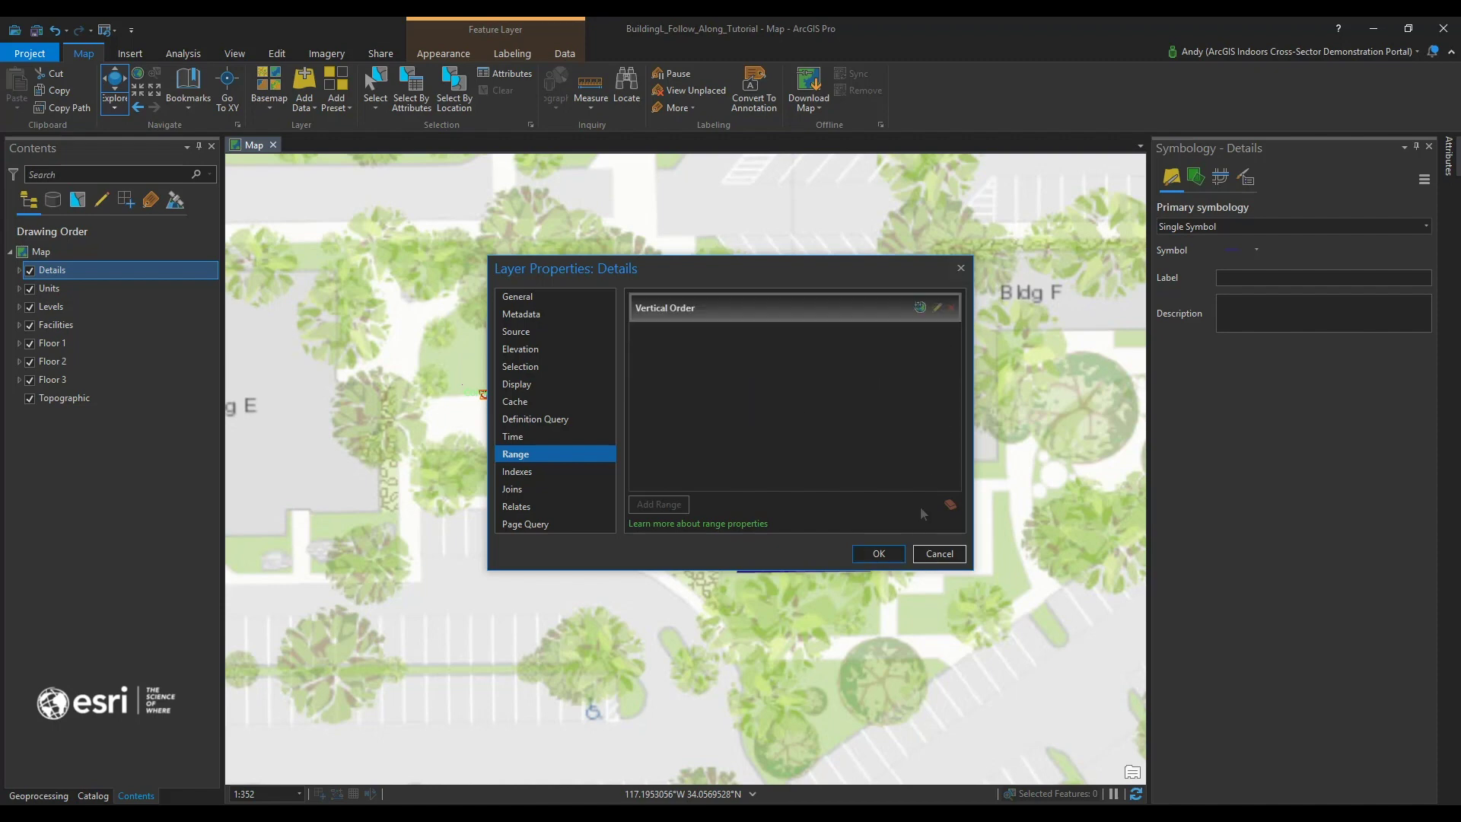
left_click(893, 562)
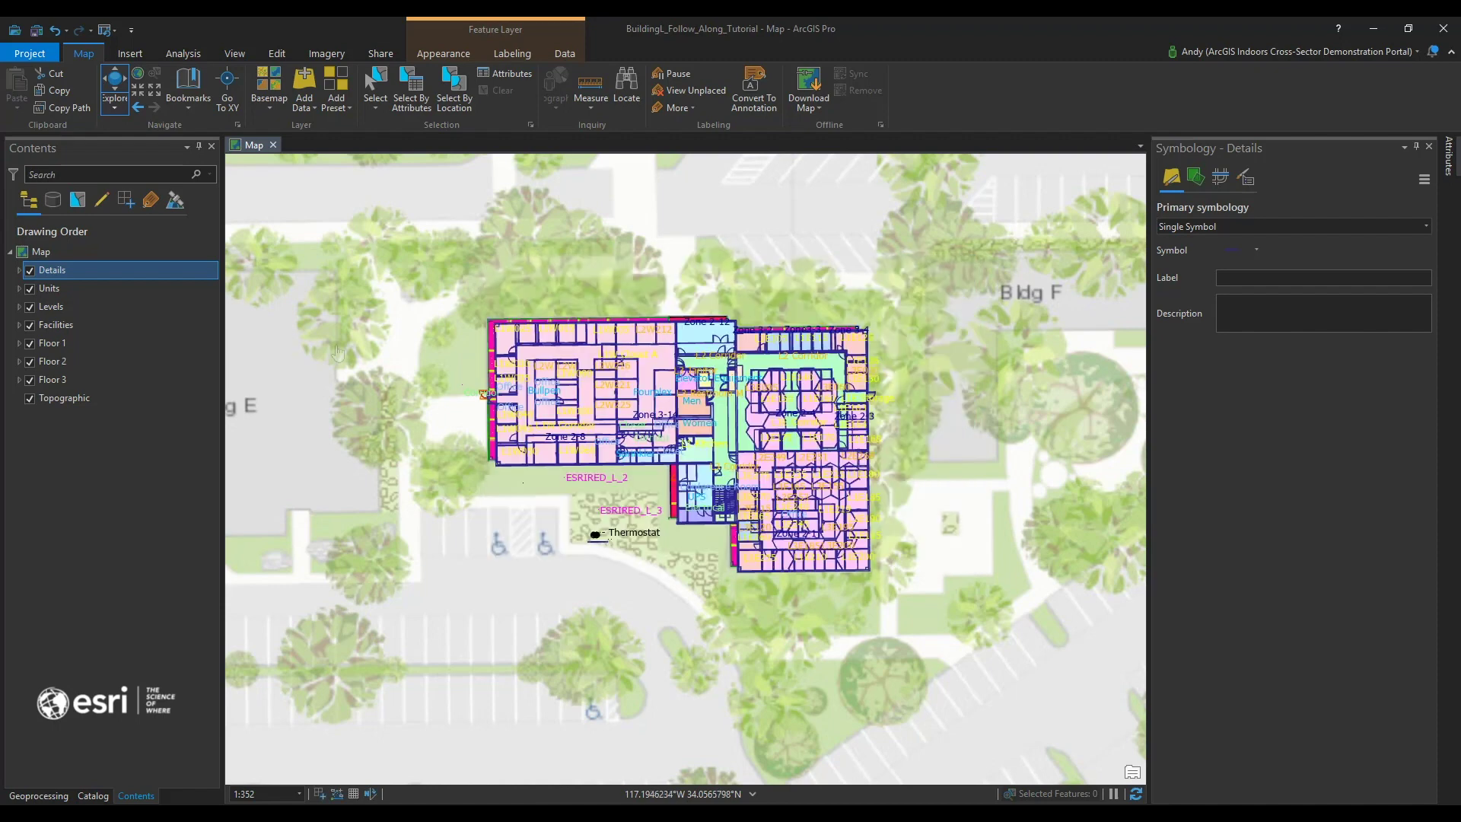
Step: Add a range definition based on the Vertical Order field to the Units layer
left_click(95, 290, "ctrl")
left_click(94, 291)
right_click(95, 291)
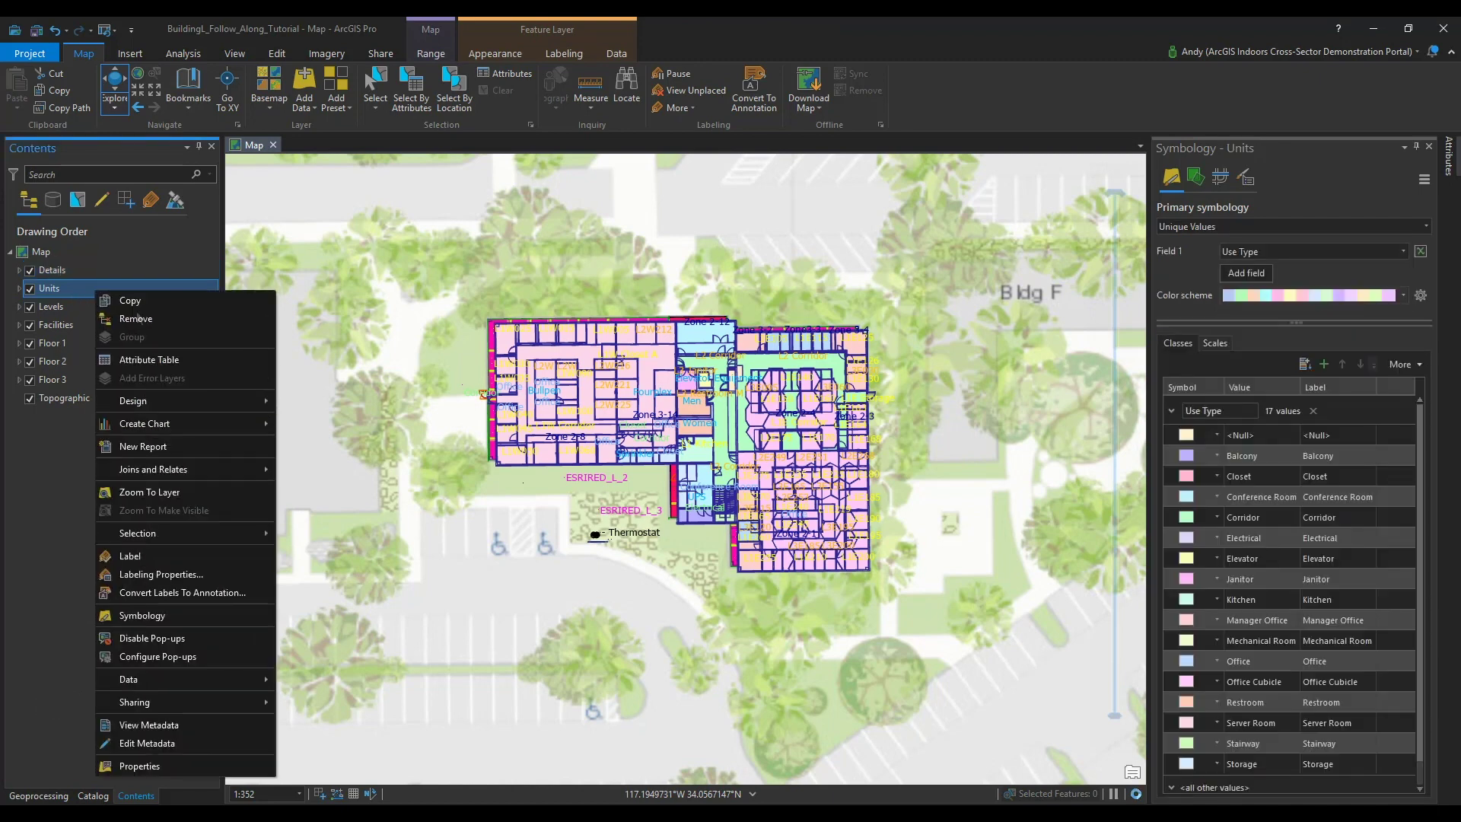
left_click(203, 769)
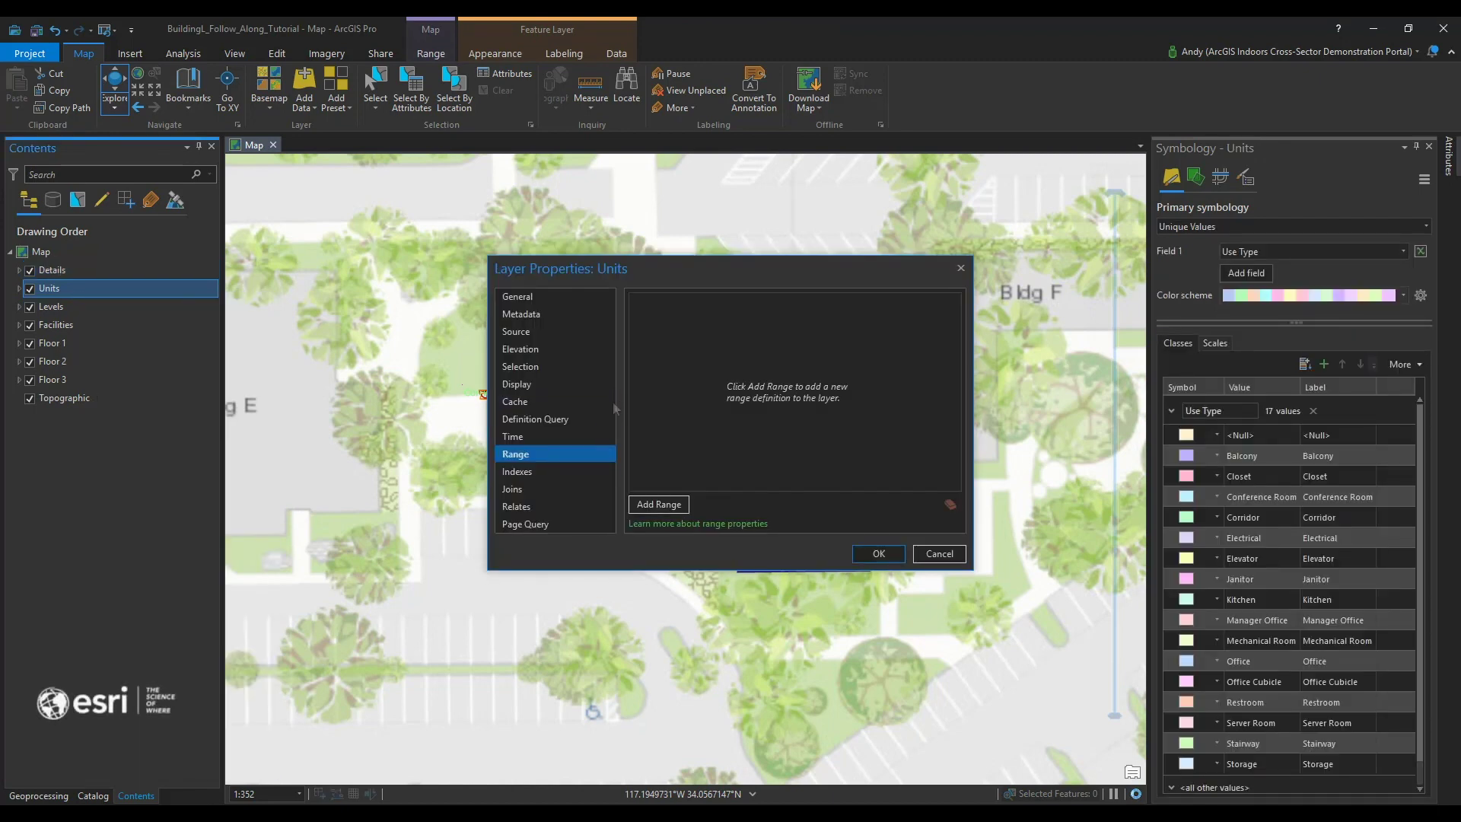
left_click(671, 506)
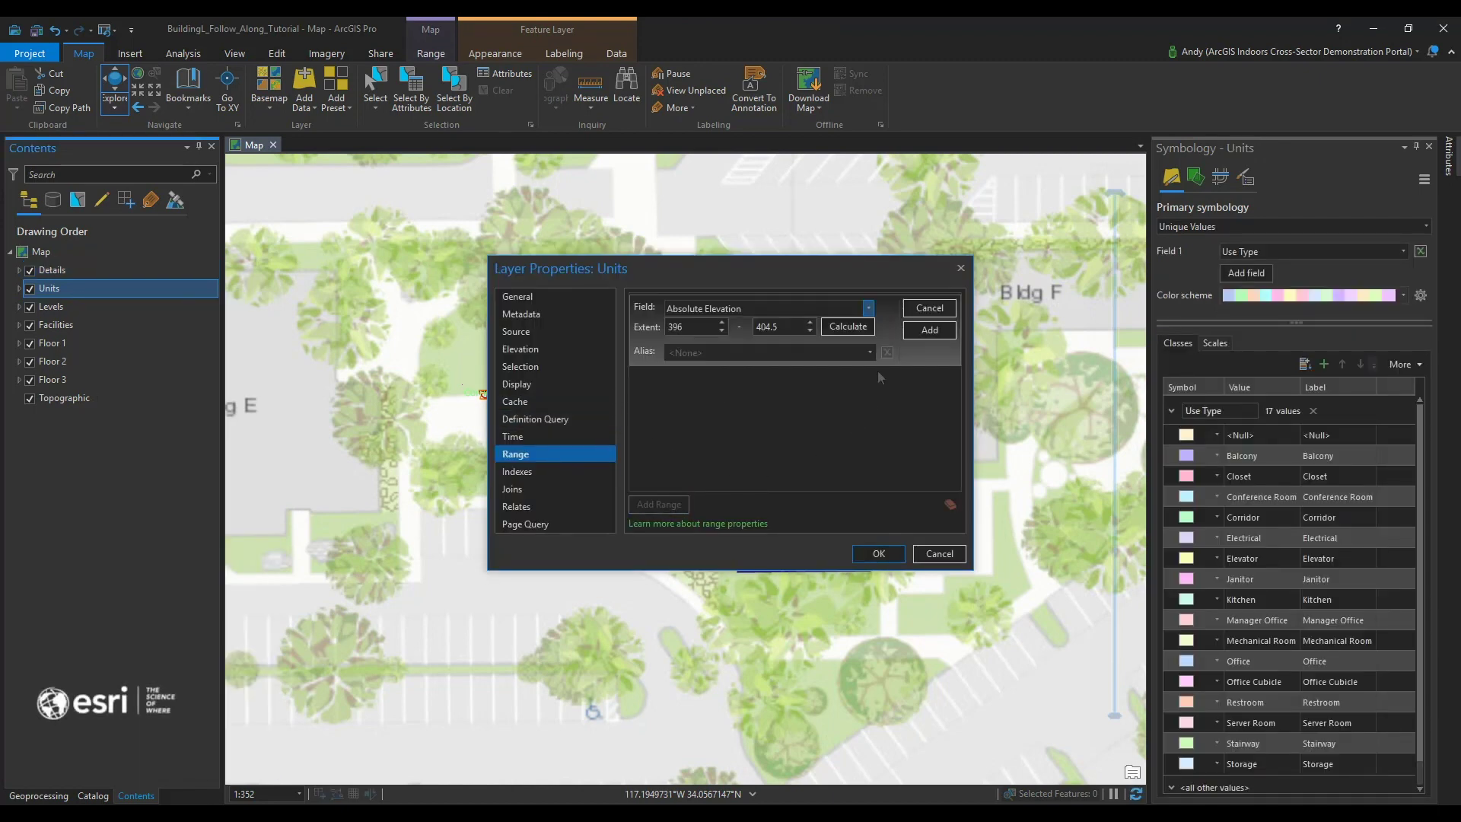
left_click(868, 308)
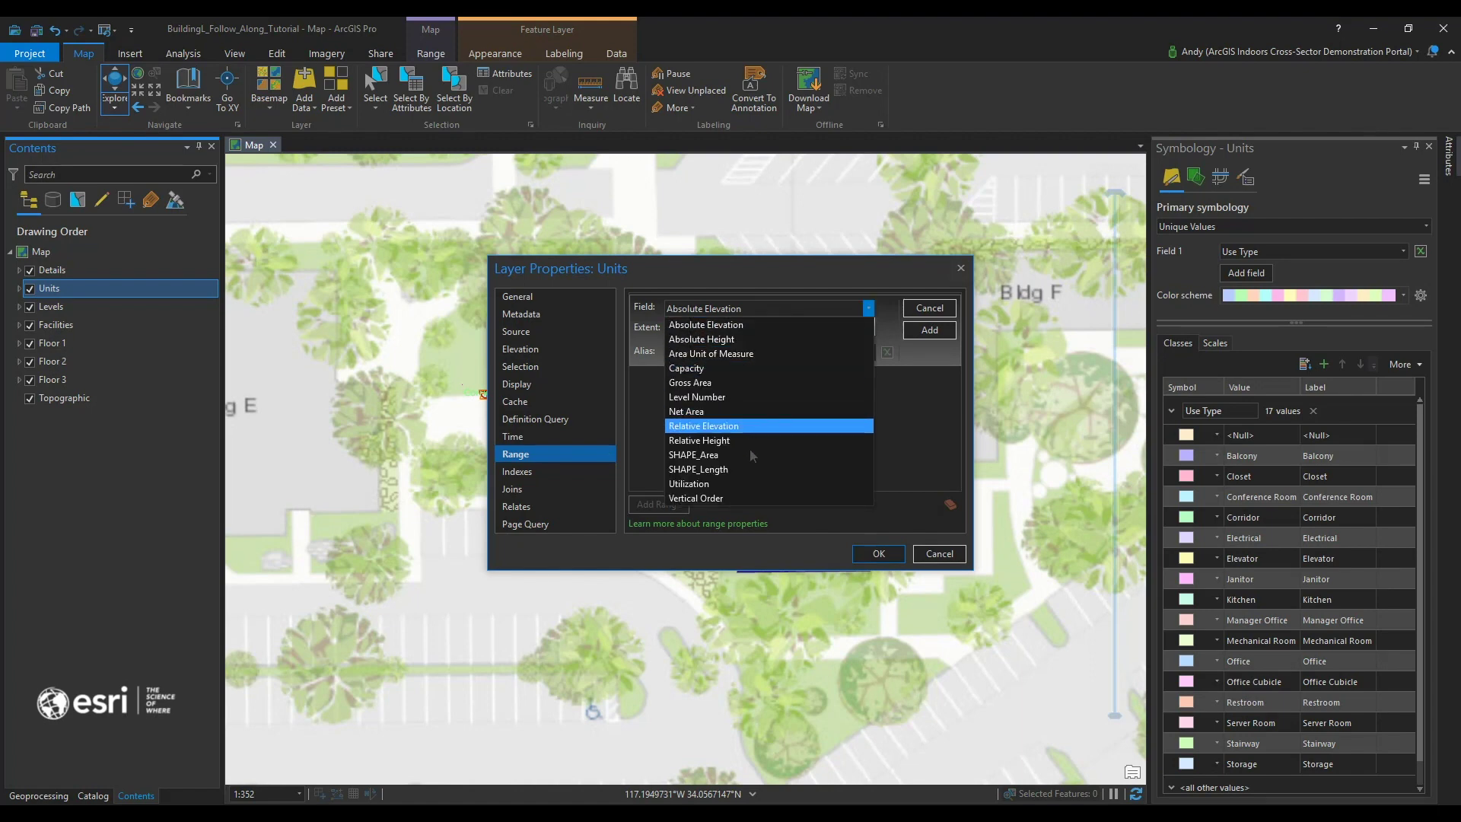
left_click(730, 498)
left_click(929, 329)
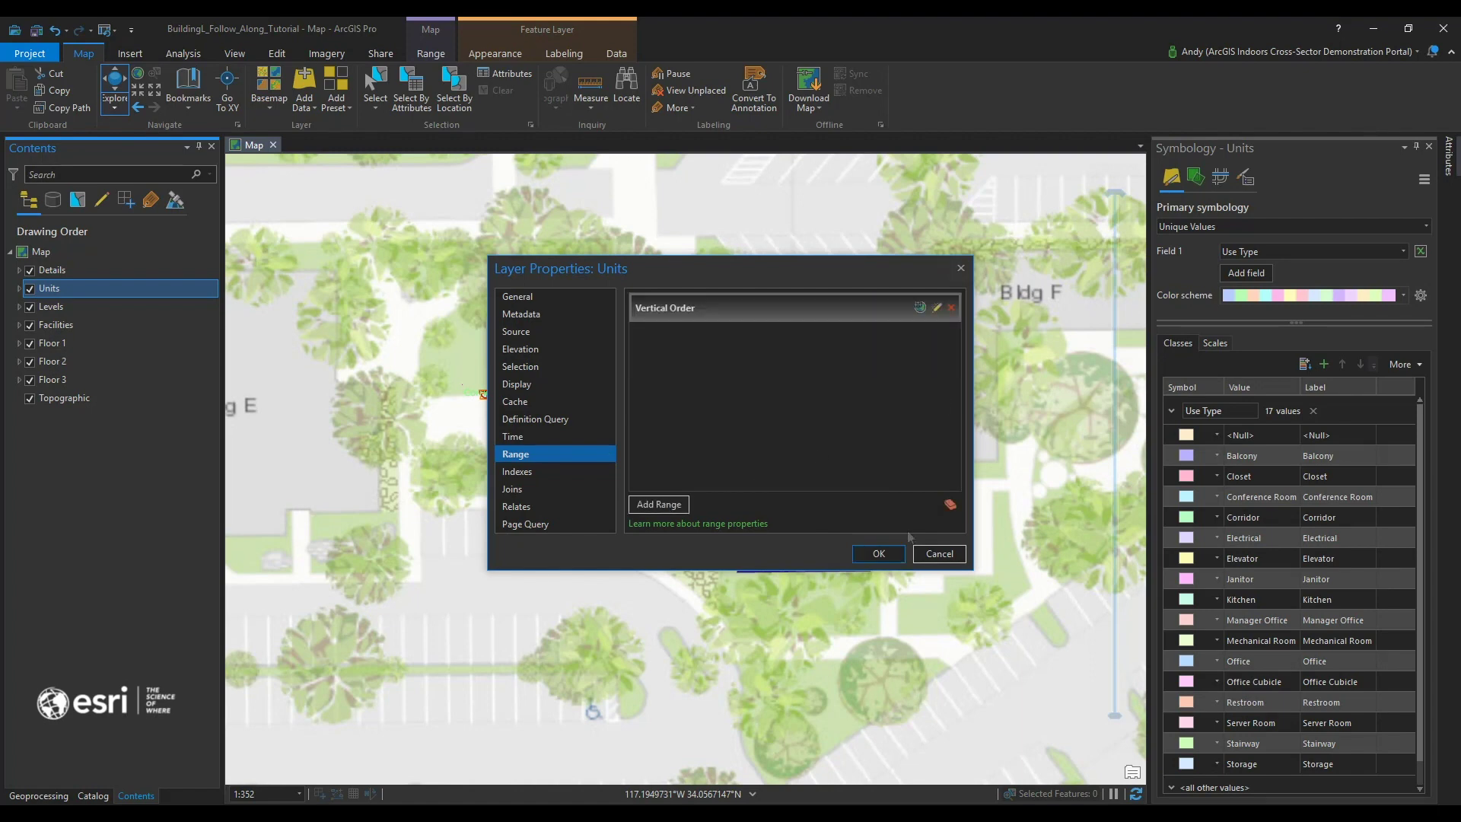
left_click(878, 553)
Step: Add a range definition based on the Vertical Order field to the Levels layer
left_click(50, 306)
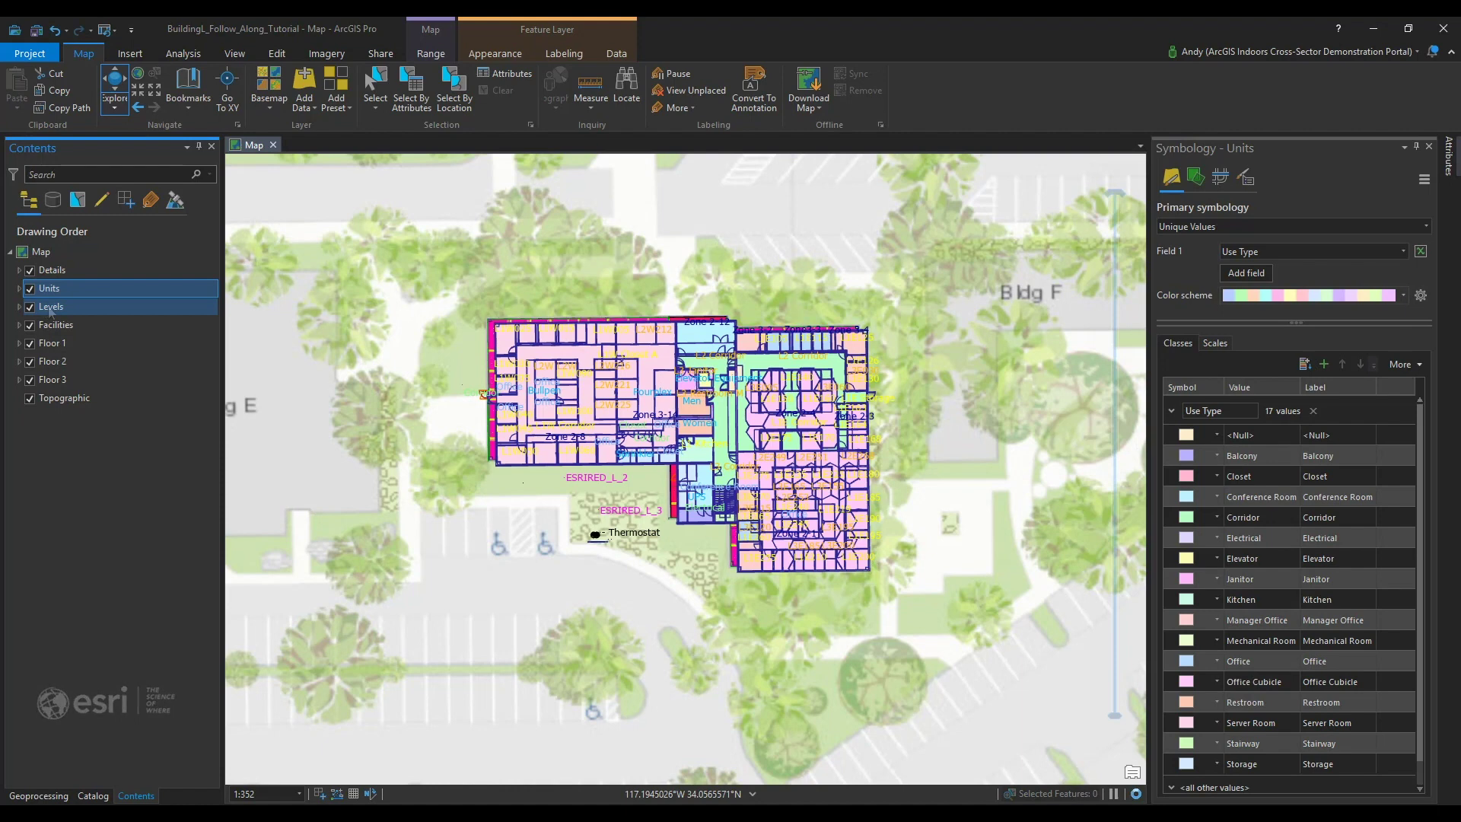
right_click(47, 307)
left_click(114, 781)
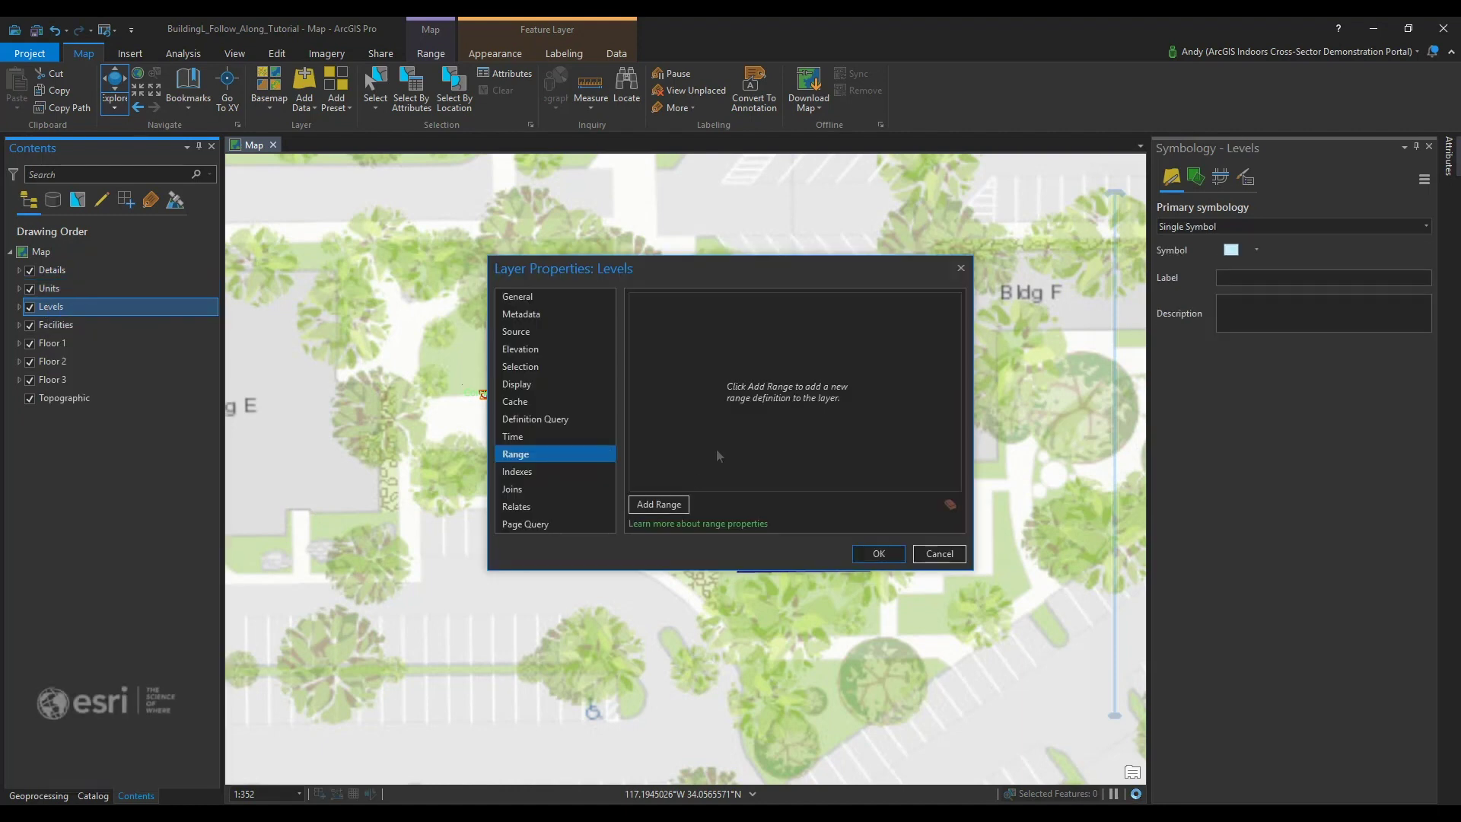
left_click(648, 504)
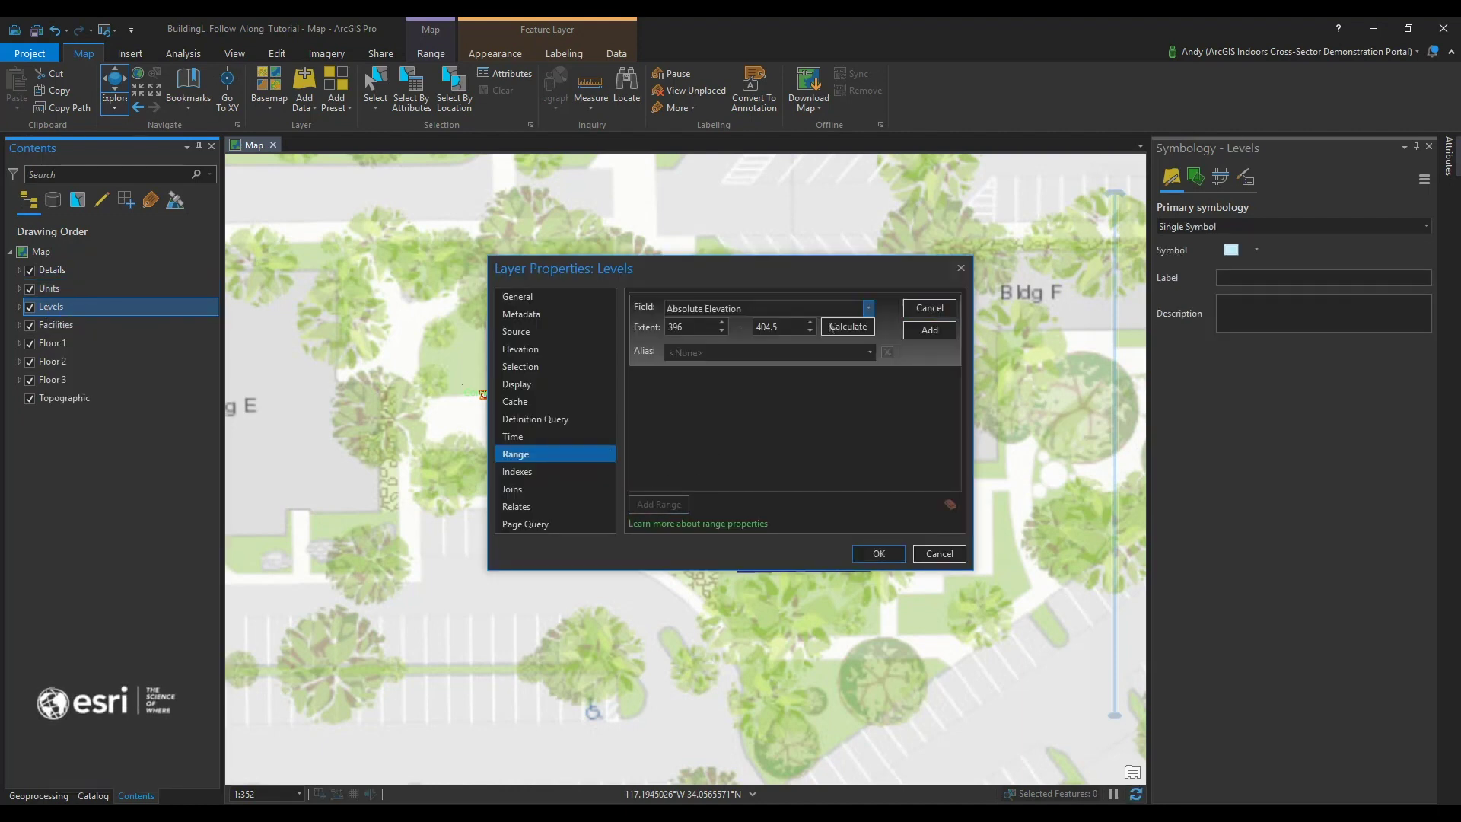
left_click(867, 308)
left_click(693, 469)
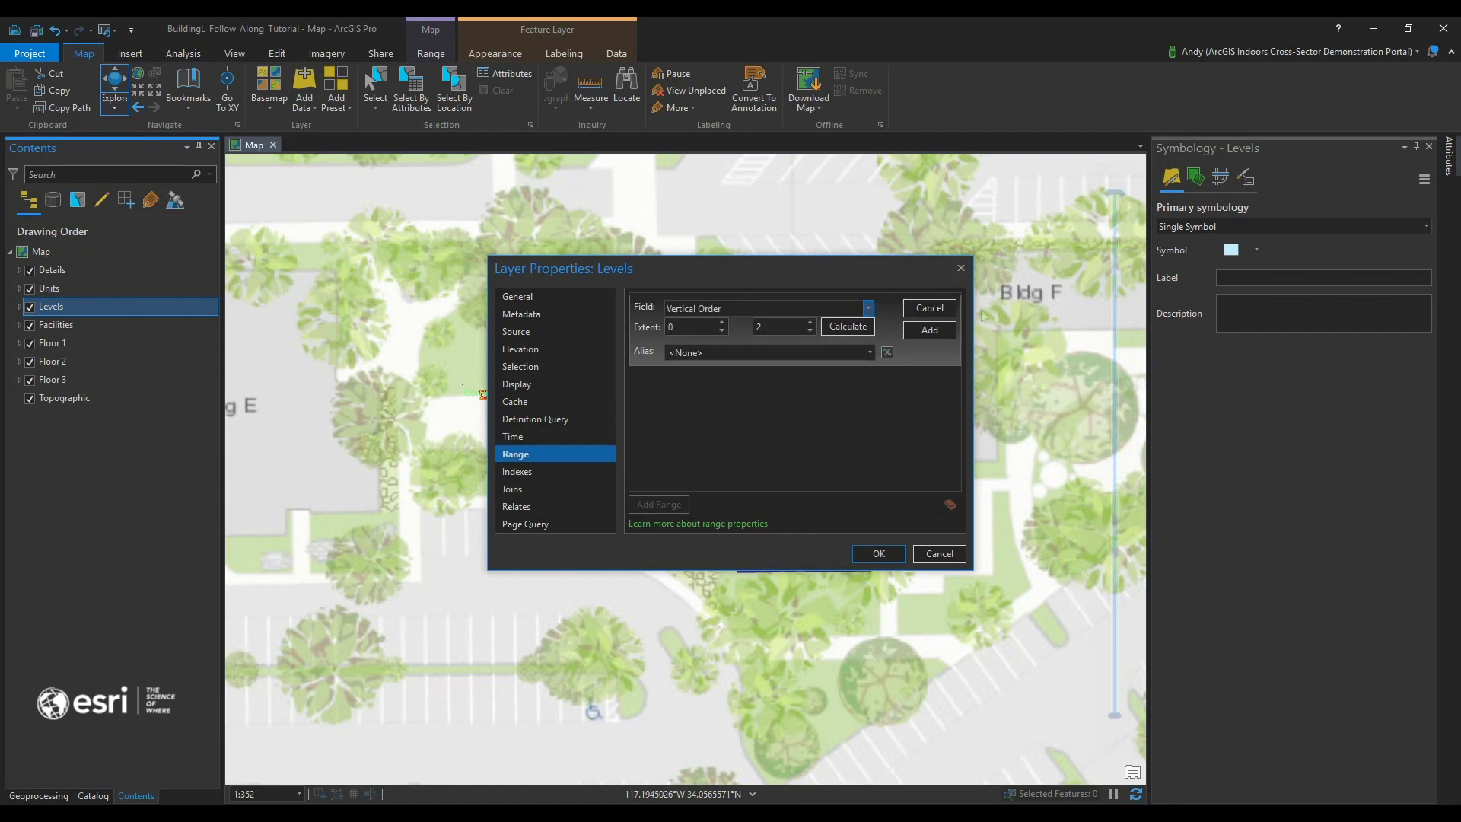
left_click(870, 555)
Step: Check which fields the Facilities layer offers for a range definition, without adding one
left_click(76, 325)
right_click(79, 325)
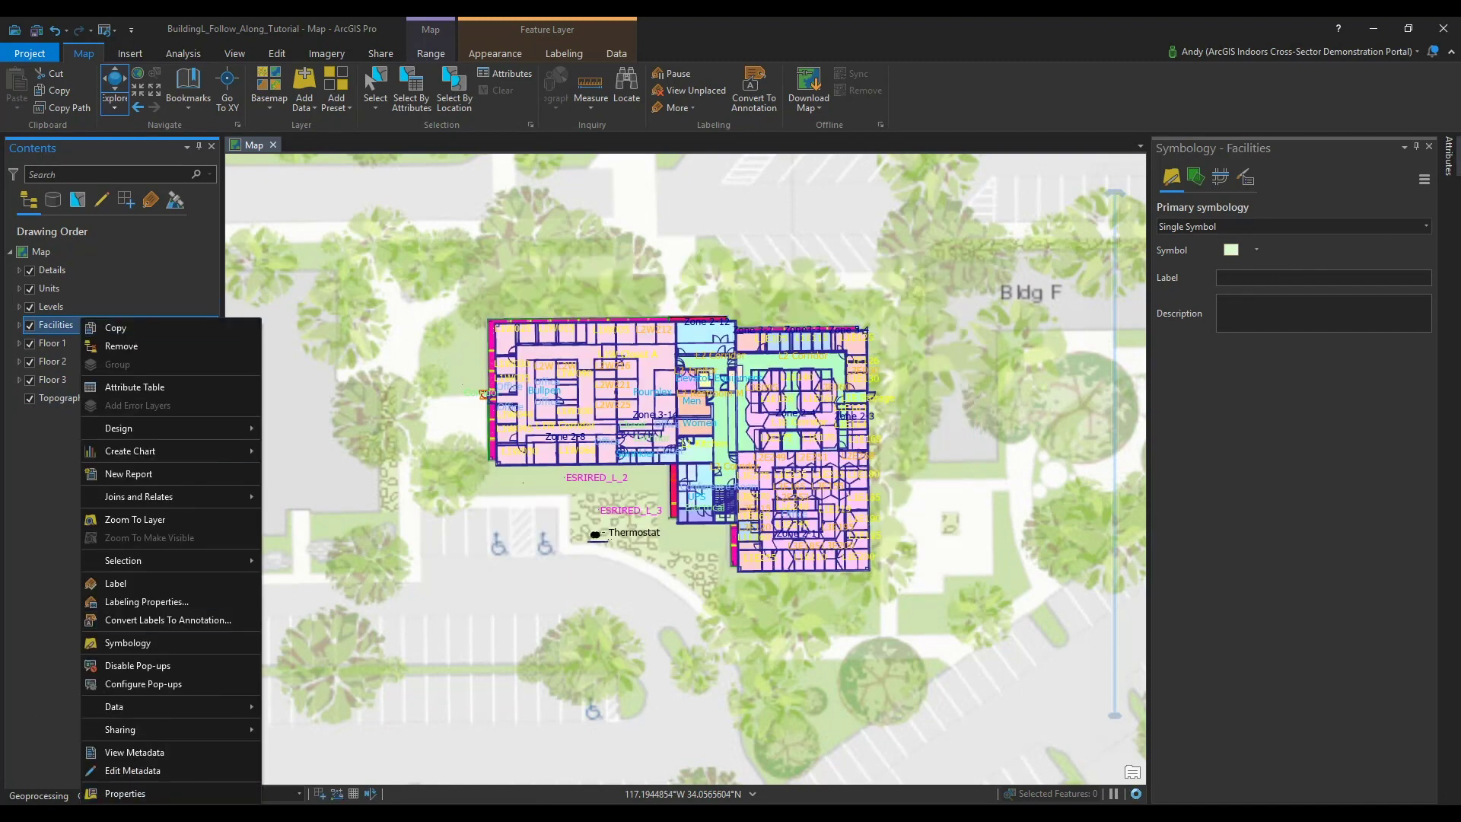
left_click(125, 793)
left_click(659, 503)
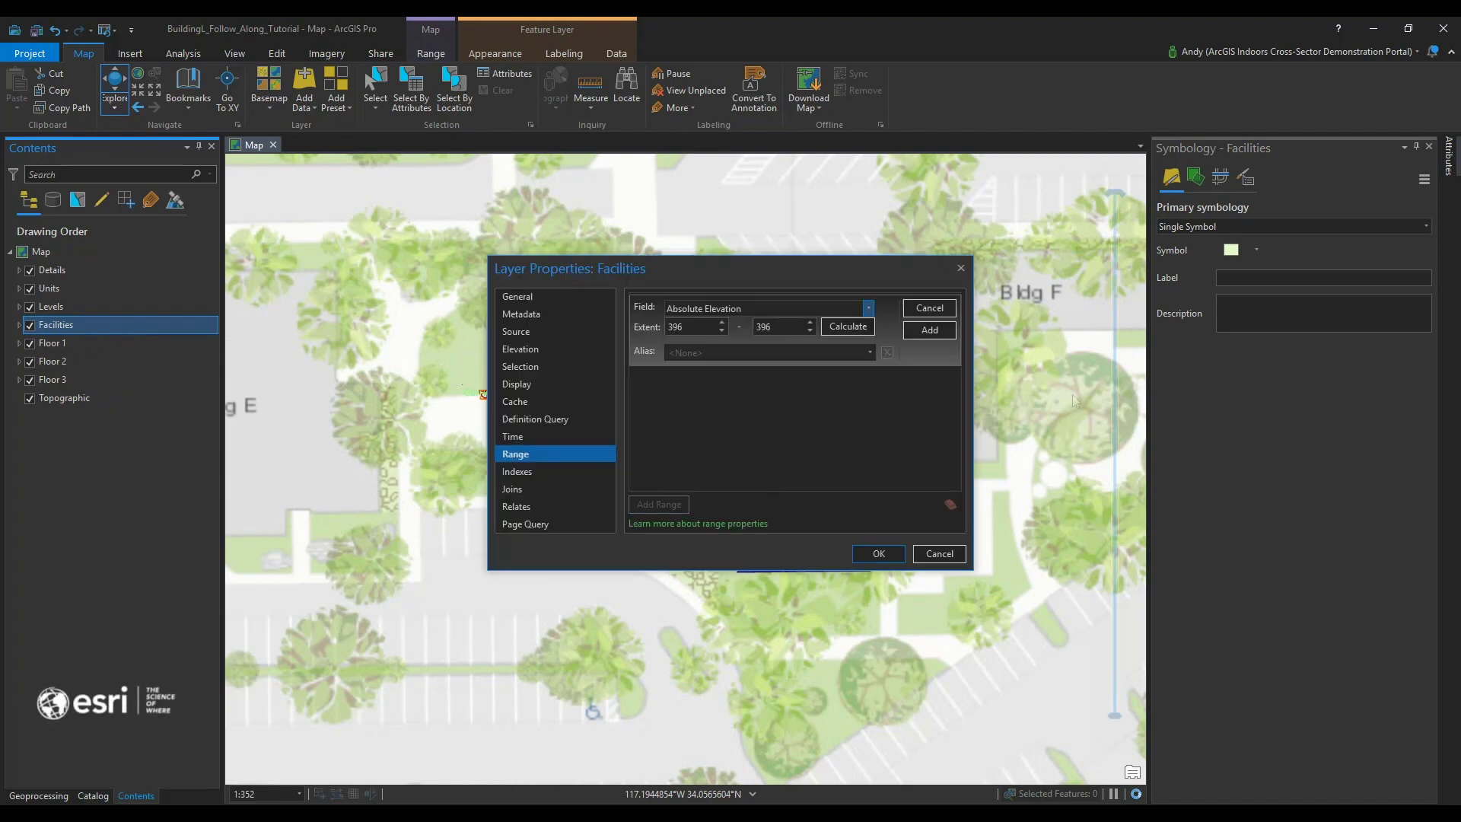
left_click(868, 309)
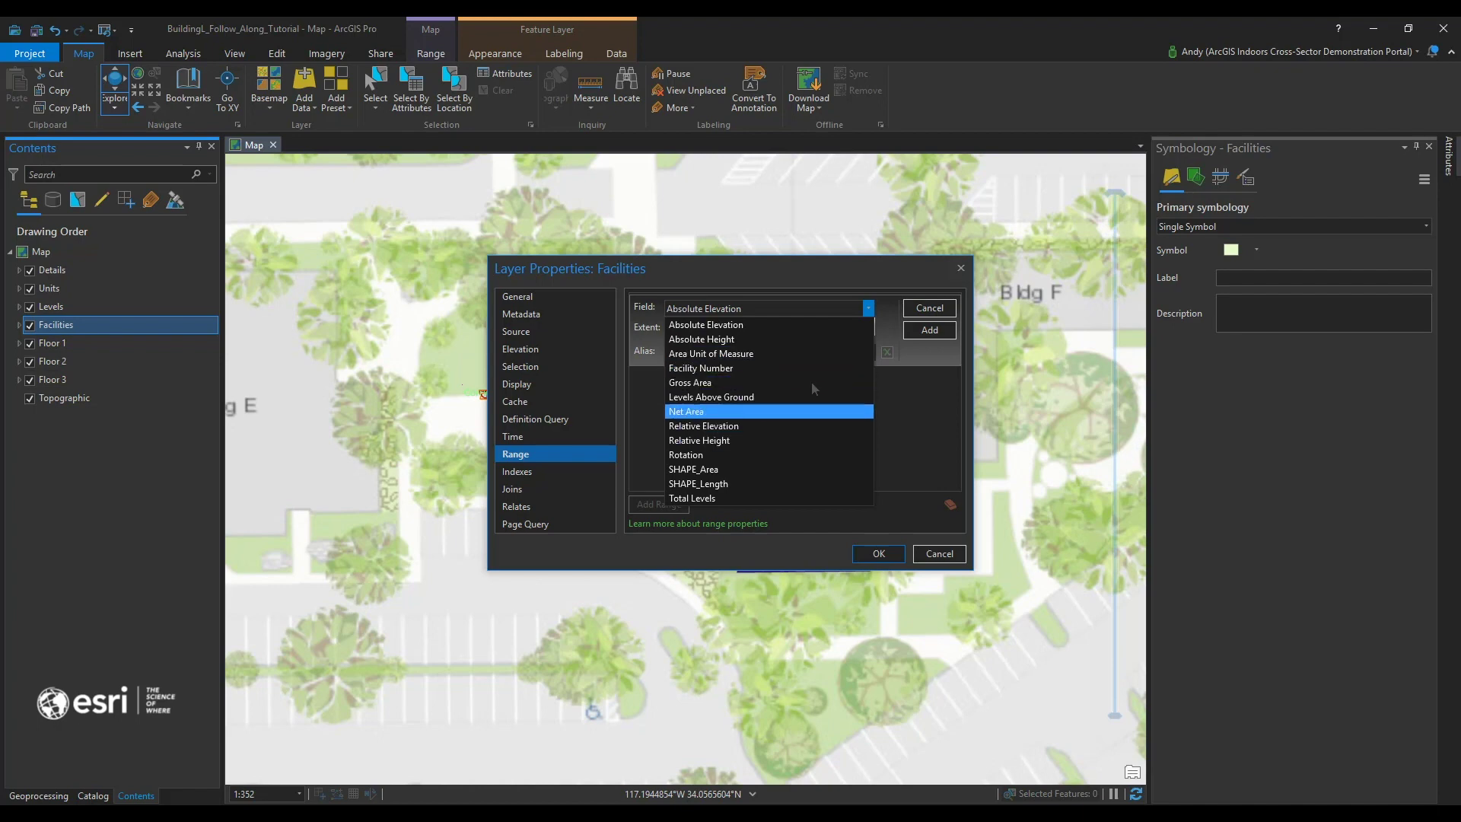
left_click(904, 318)
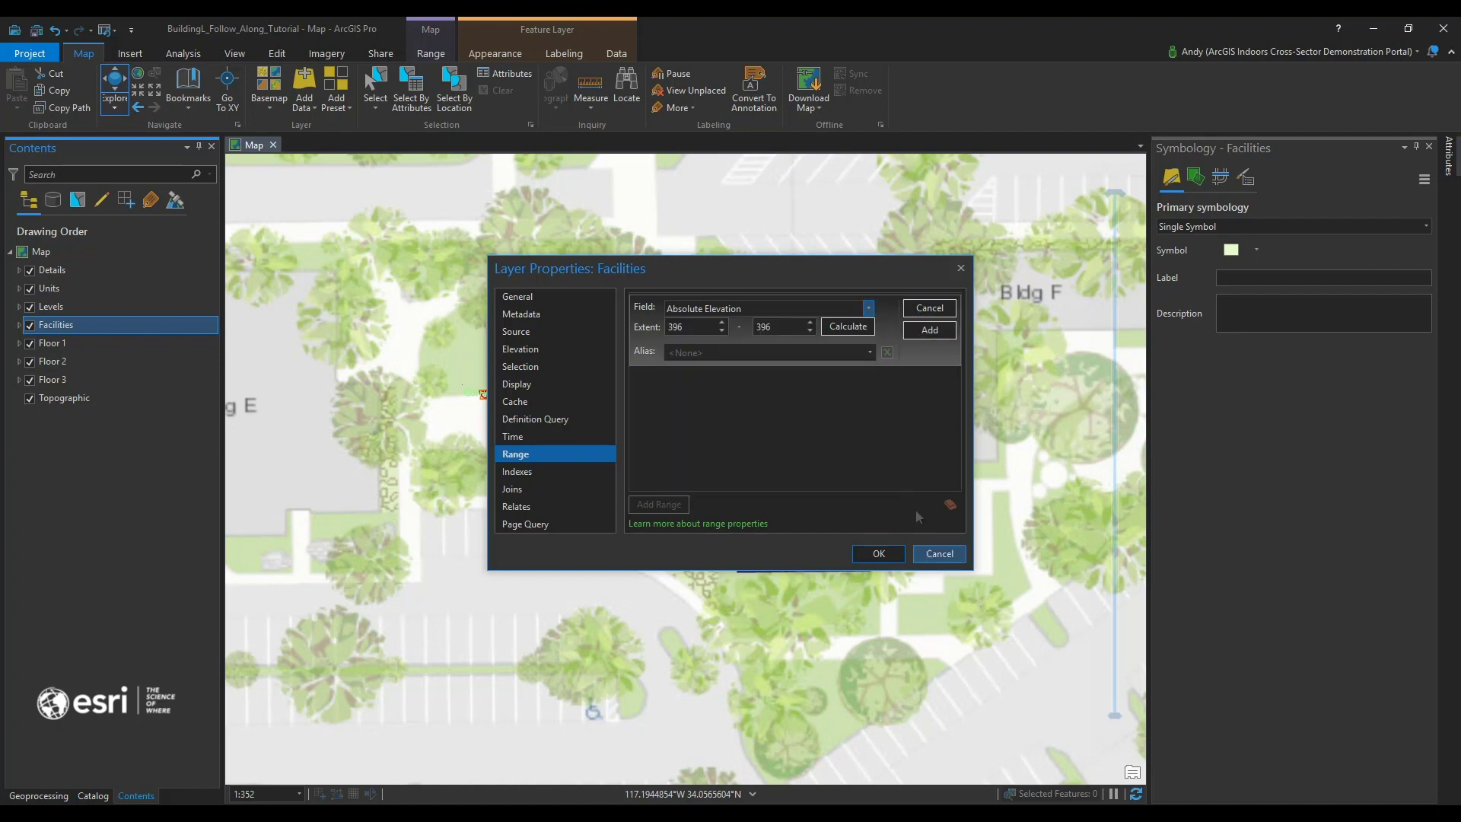
left_click(935, 556)
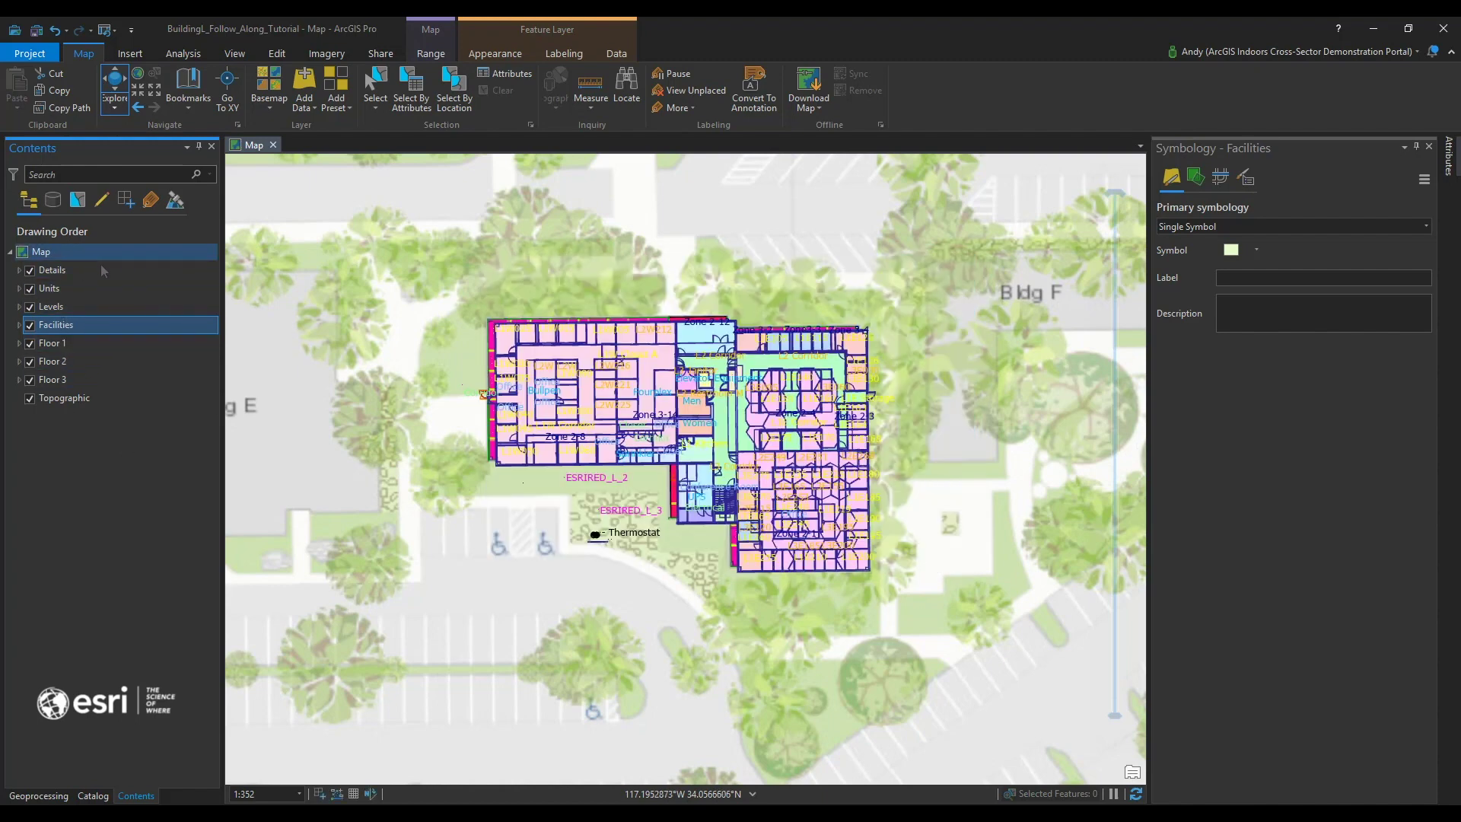
Step: Restrict the map's active Vertical Order range to a single value
left_click(430, 53)
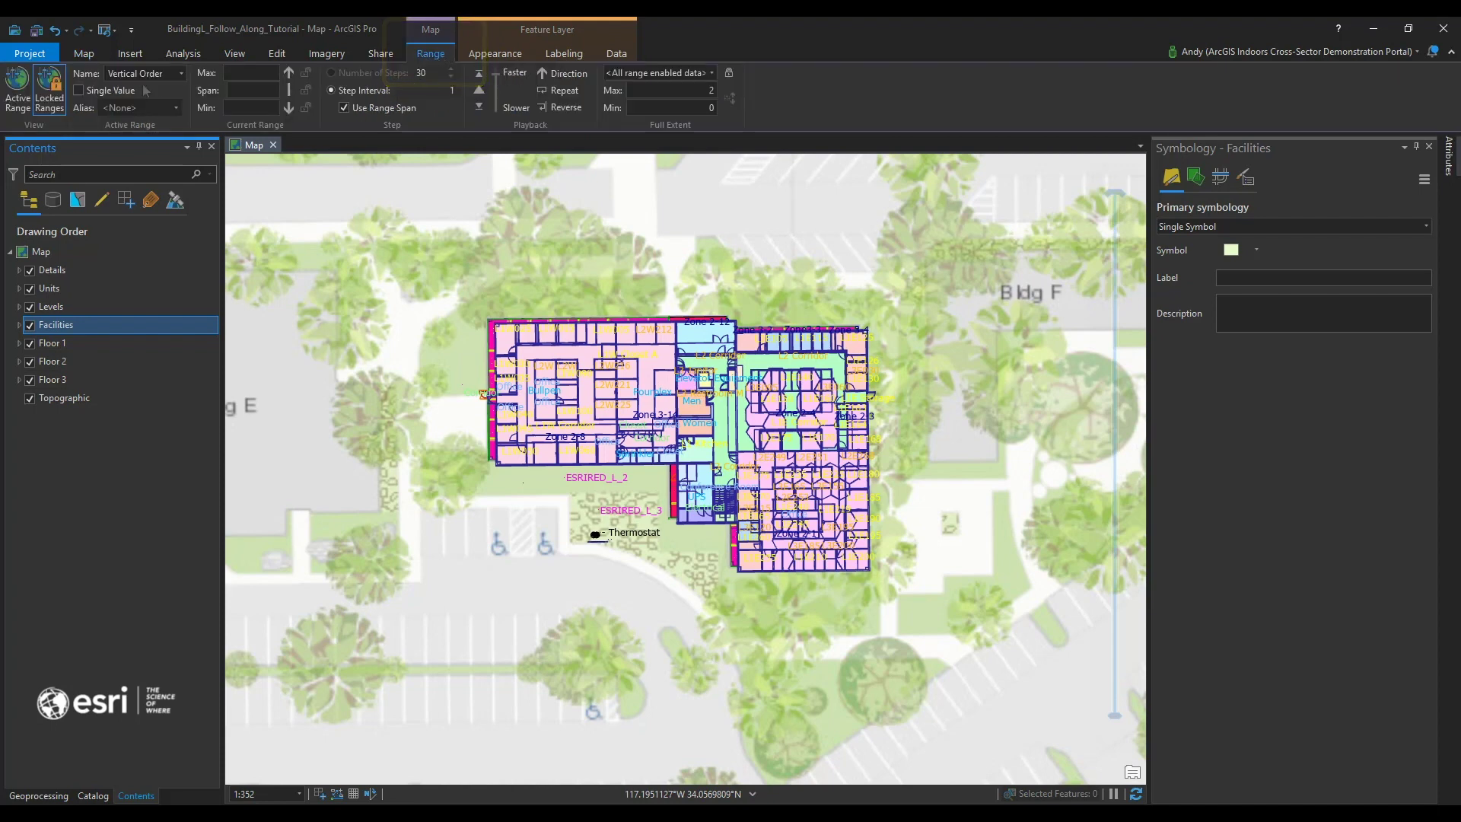
left_click(79, 91)
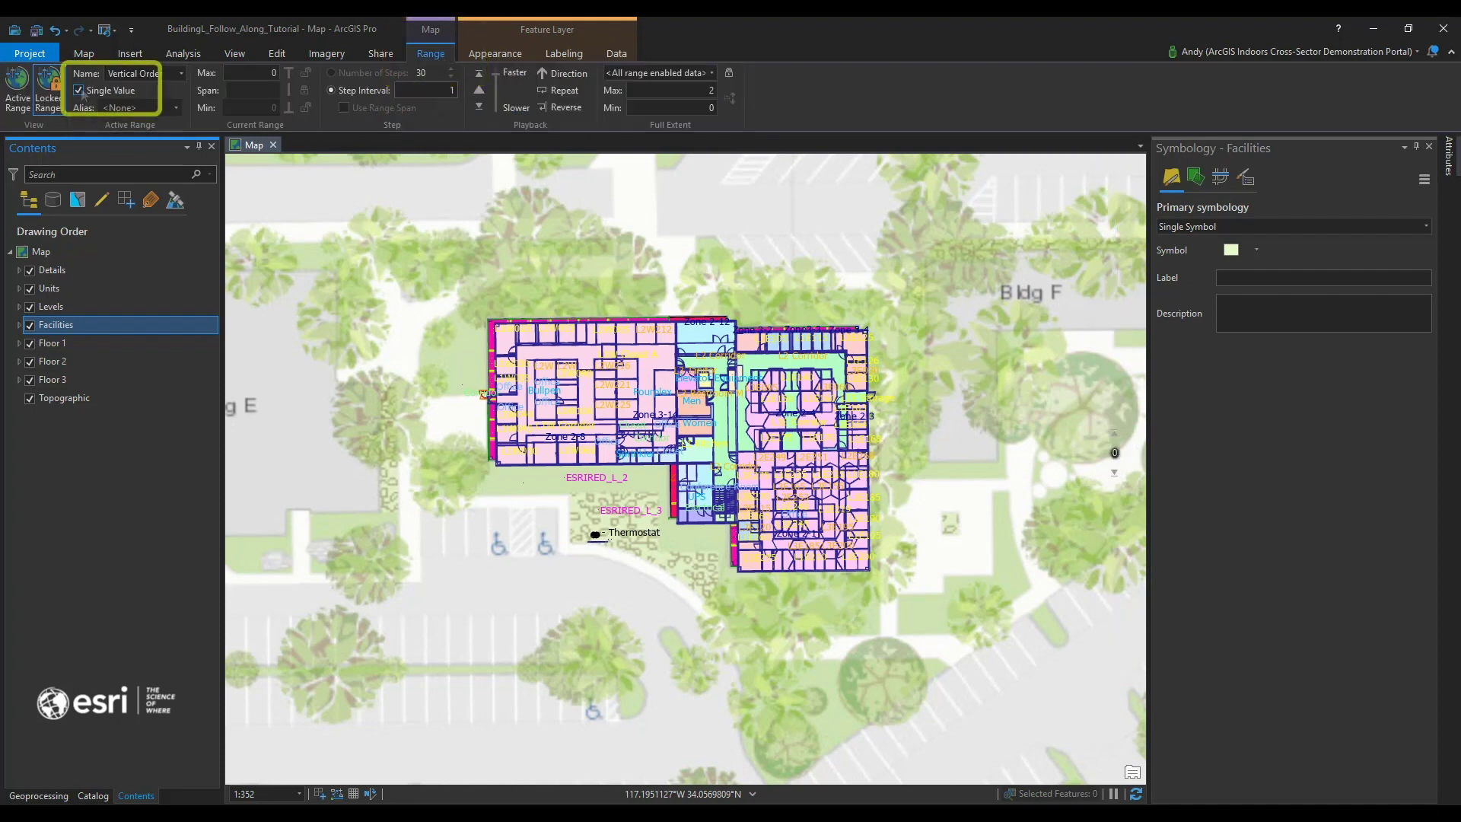
left_click(95, 308)
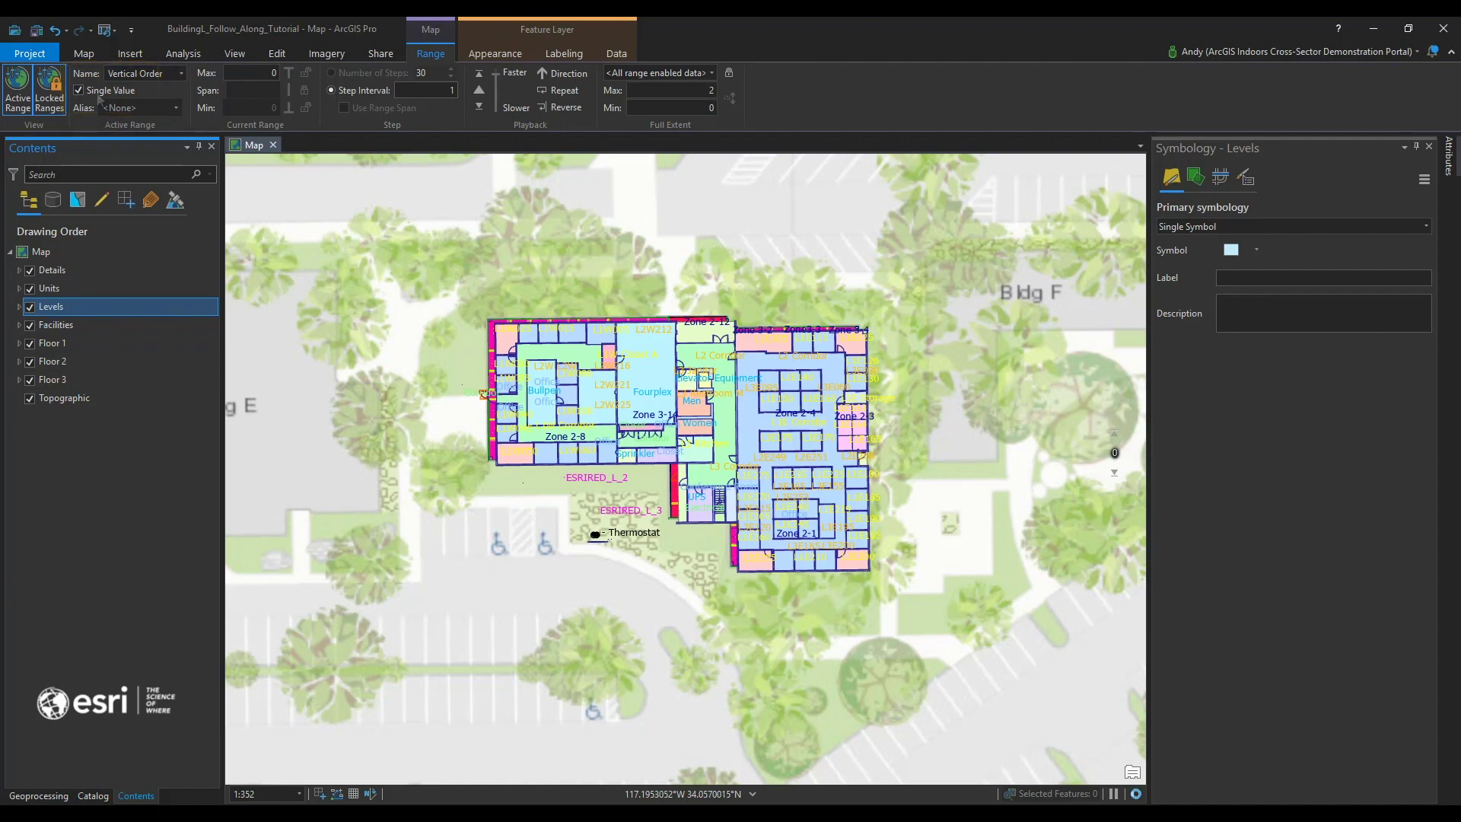
left_click(76, 290)
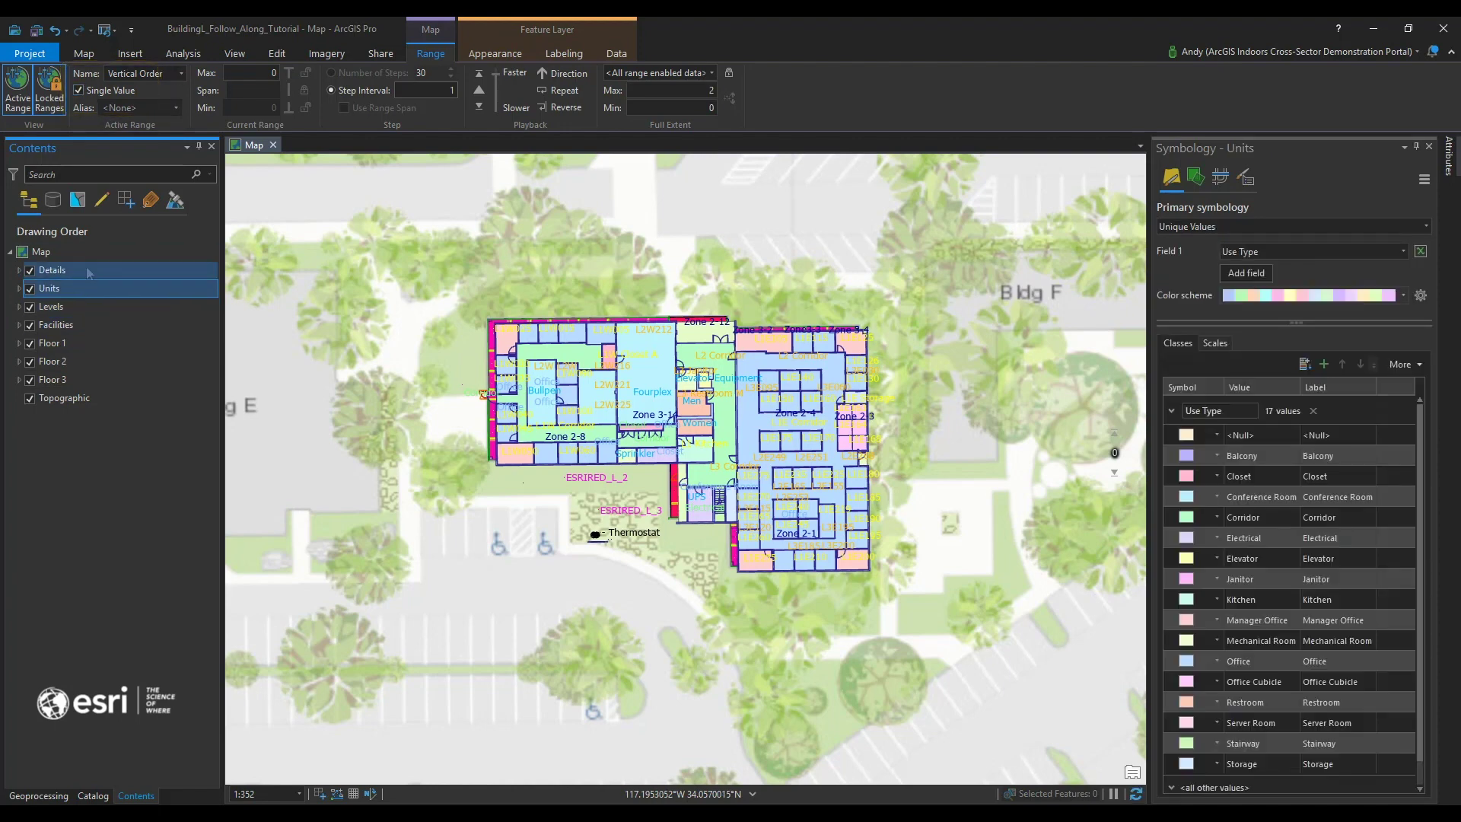
left_click(89, 271)
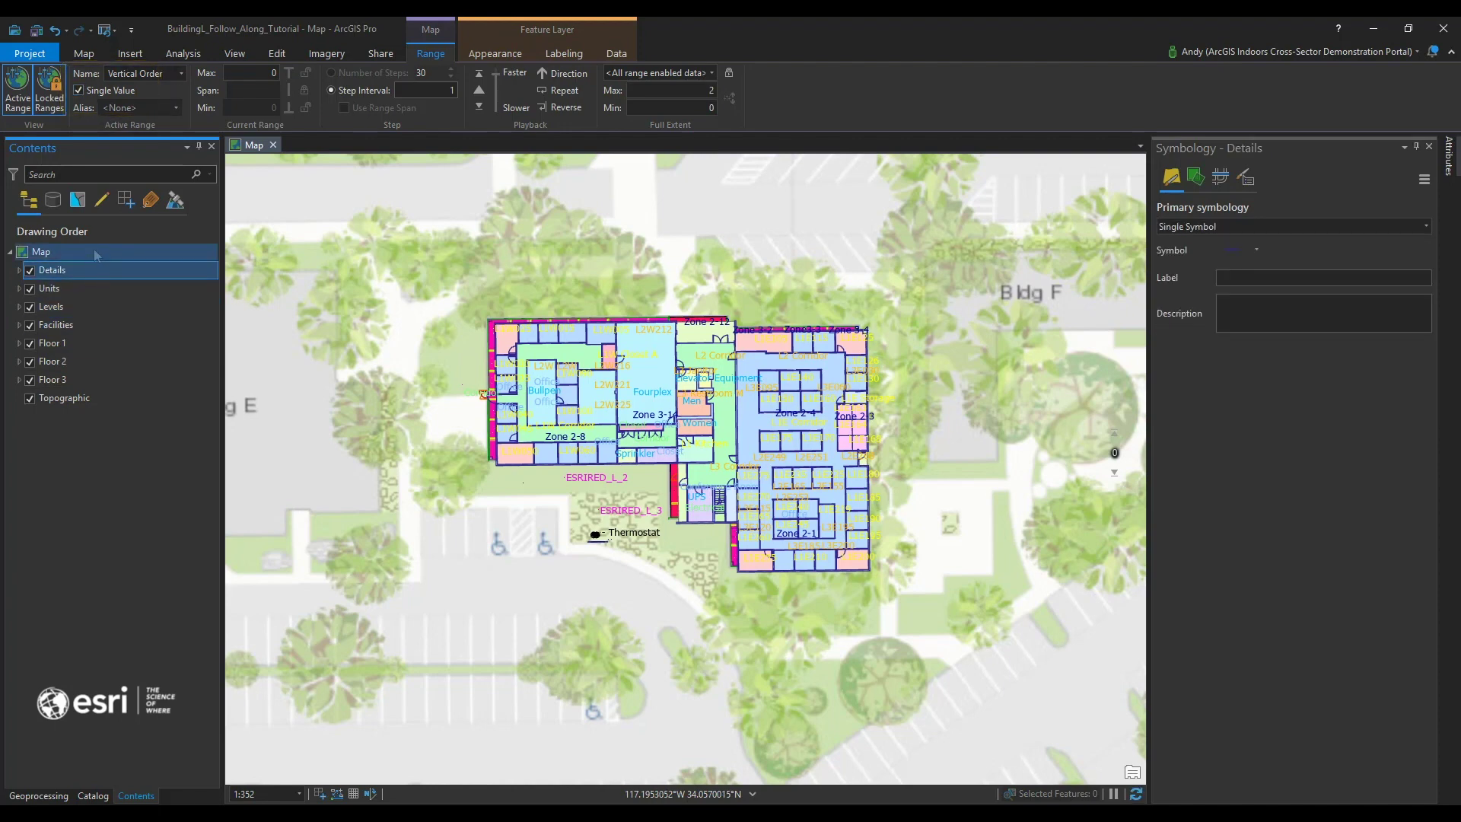
left_click(96, 255)
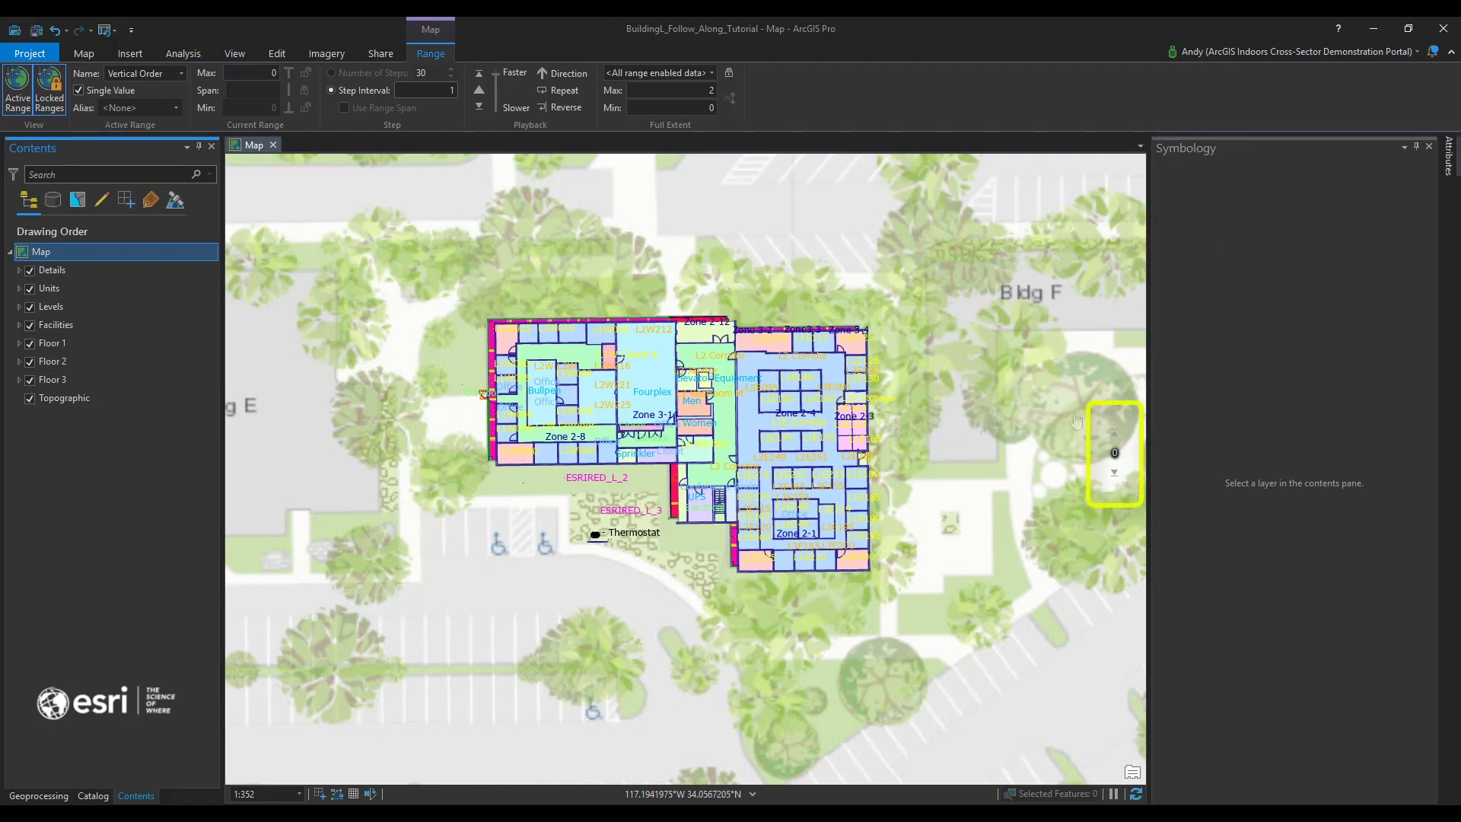
Step: Step the map's Vertical Order range slider up to 1
mouse_move(1116, 438)
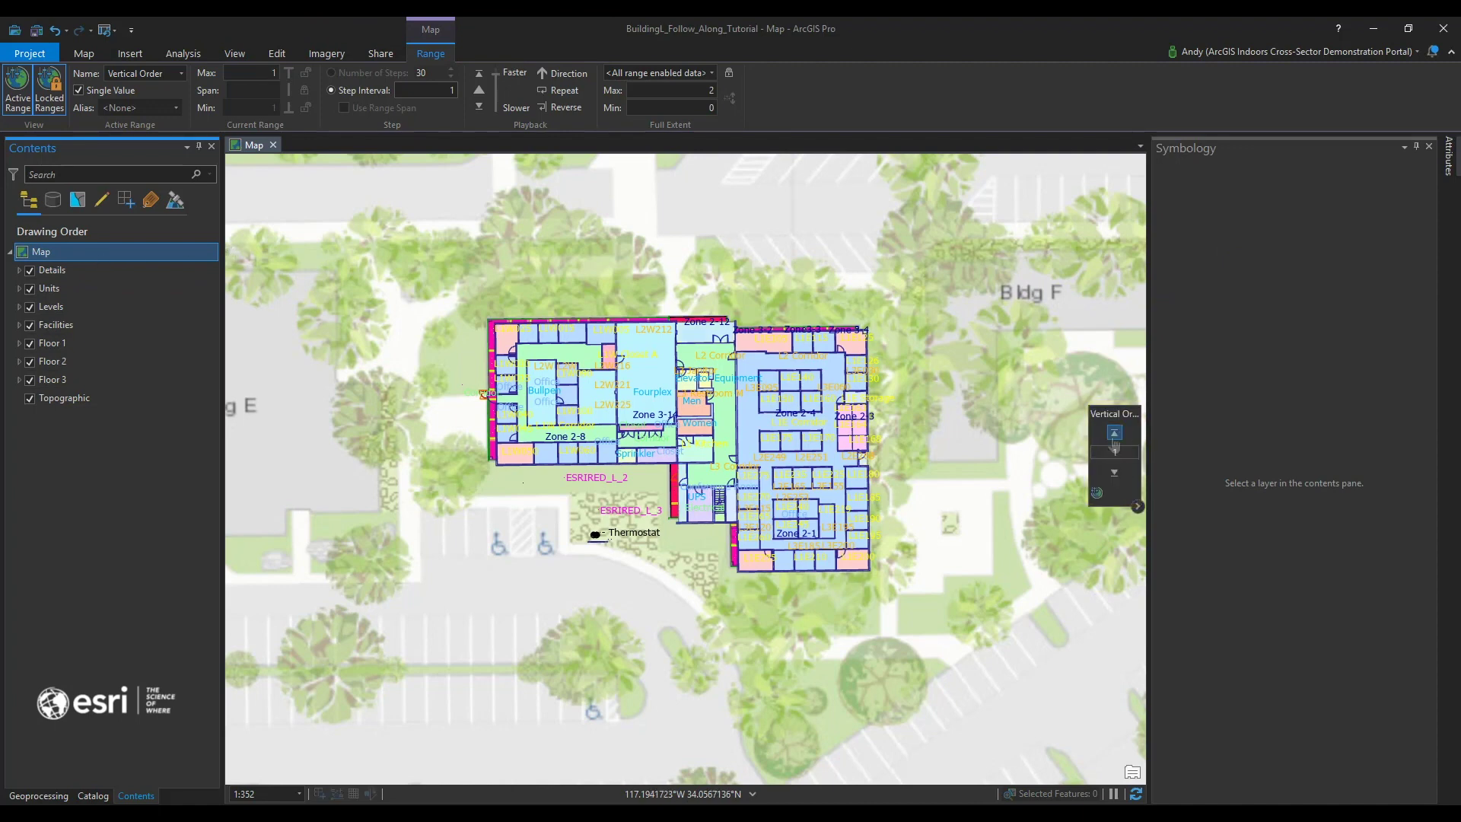